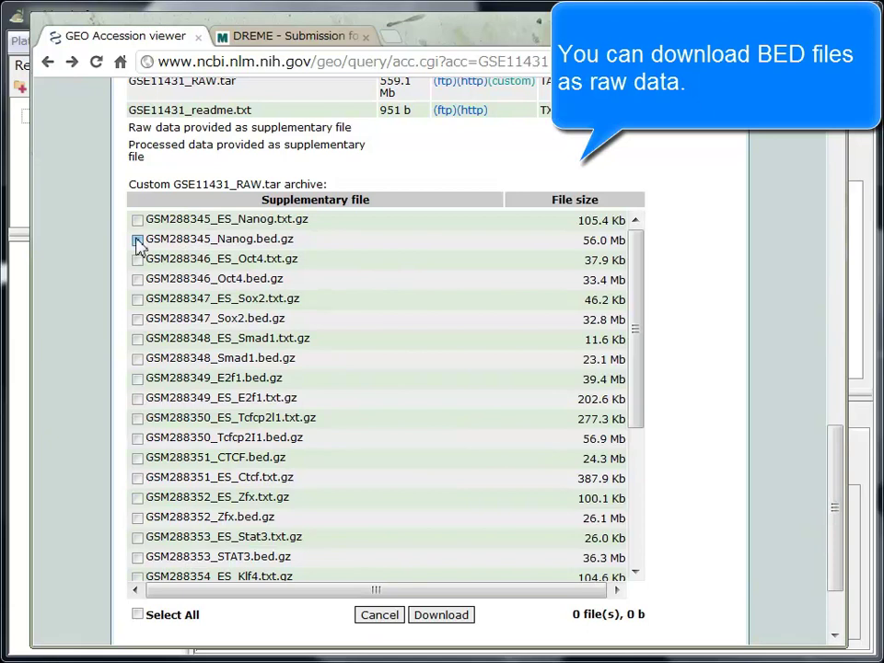
Select the GSM288345_Nanog, GSM288346_Oct4 and GSM288347_Sox2 BED files in the custom GSE11431_RAW.tar archive list
left_click(138, 240)
left_click(137, 279)
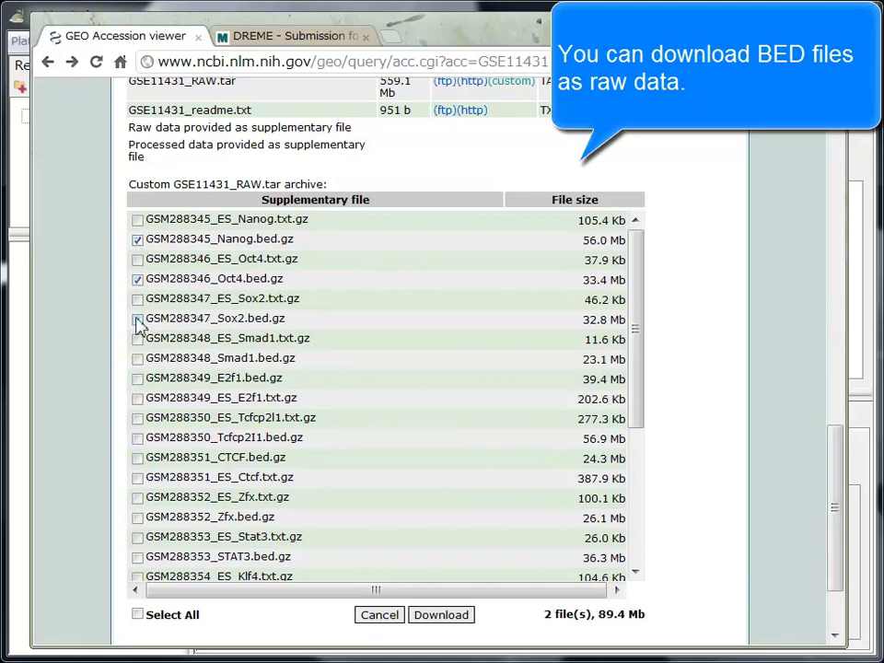
left_click(138, 320)
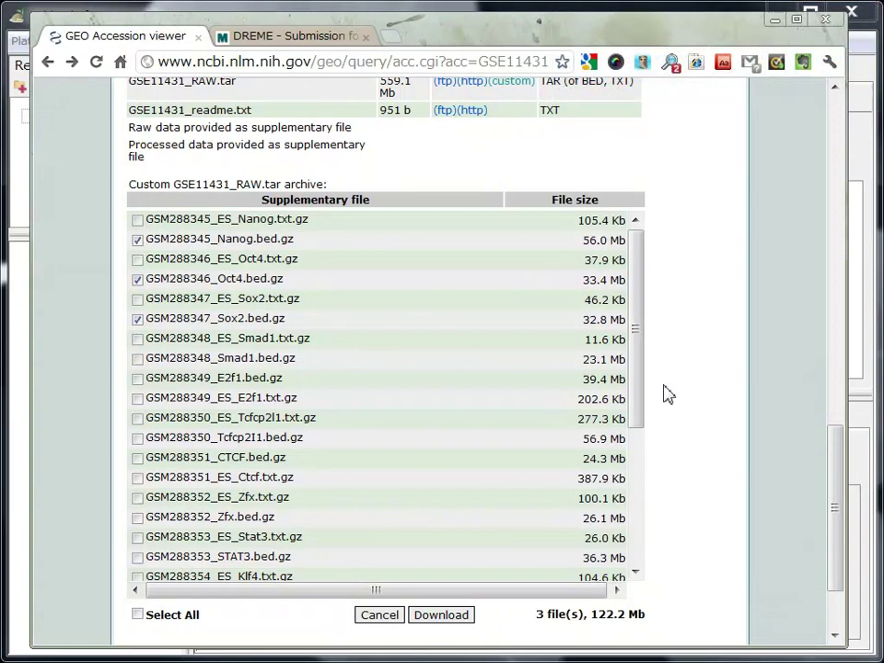
Minimize the browser and Subio Platform windows and open the GSE11431_BED folder from the desktop
left_click(775, 19)
left_click(779, 14)
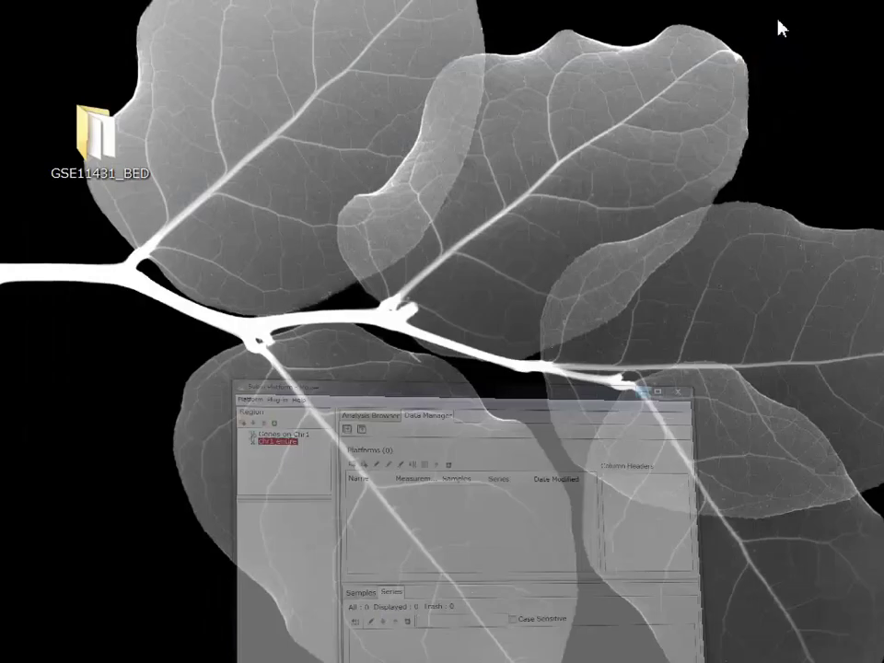
double_click(77, 140)
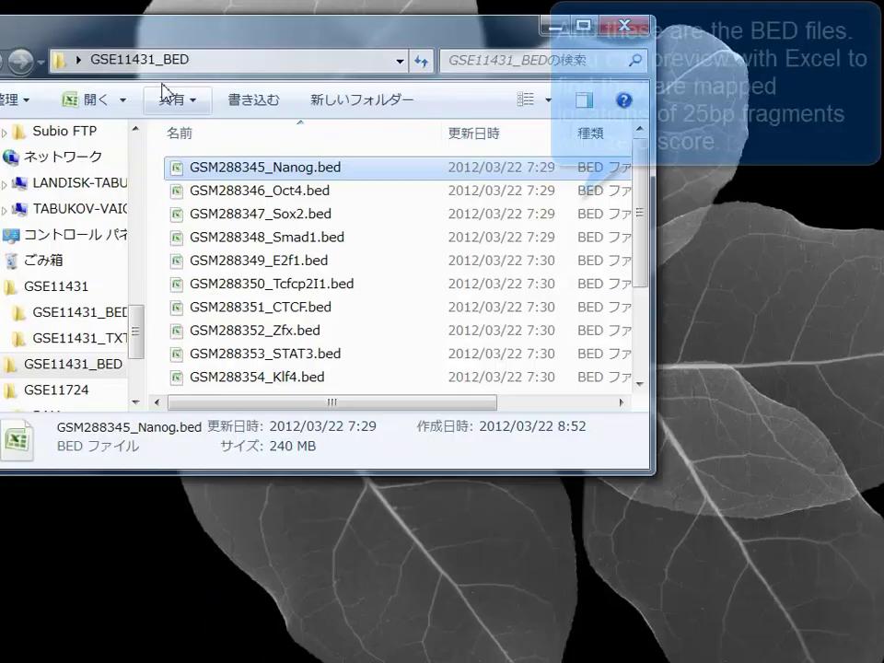
left_click_drag(208, 47, 419, 167)
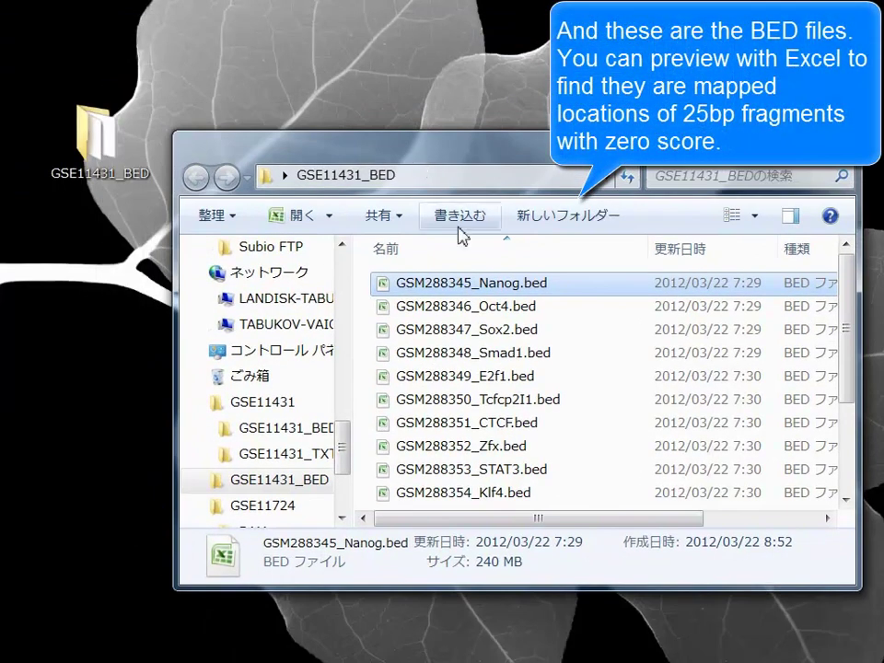
Preview GSM288345_Nanog.bed in Excel, examining its start and end coordinates and the score column E, and close it
left_click(454, 285)
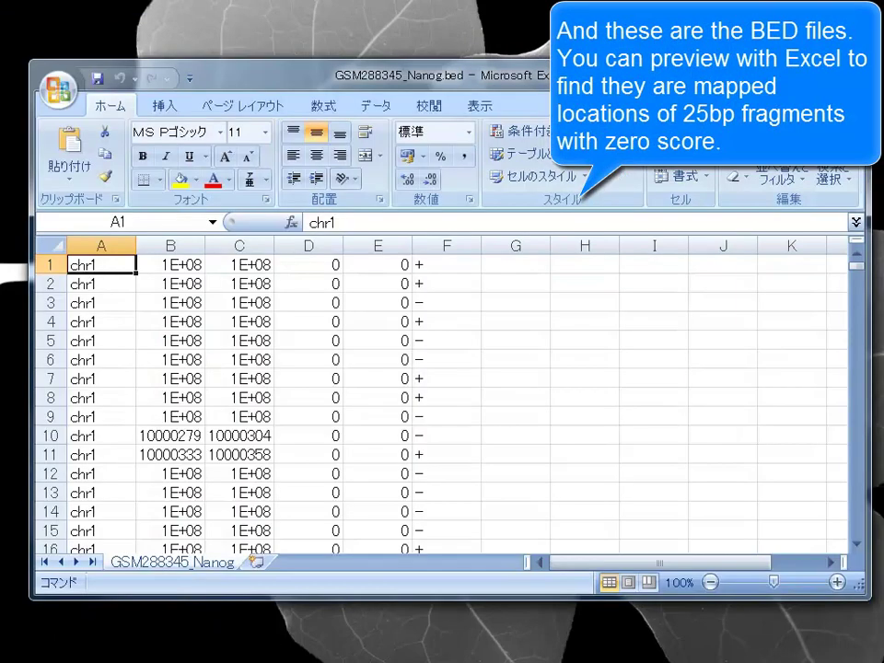
left_click(191, 265)
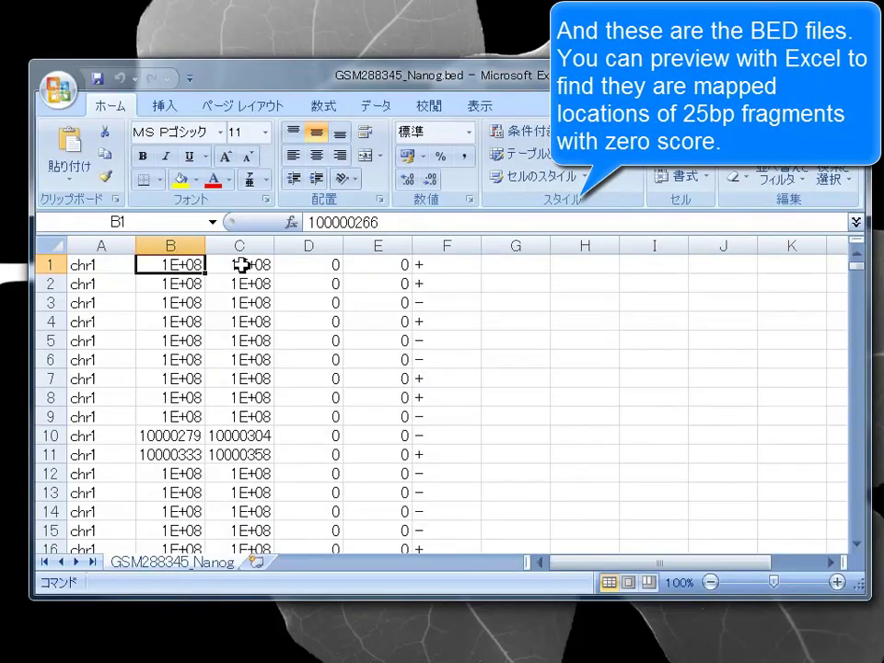
left_click(241, 264)
left_click(364, 264)
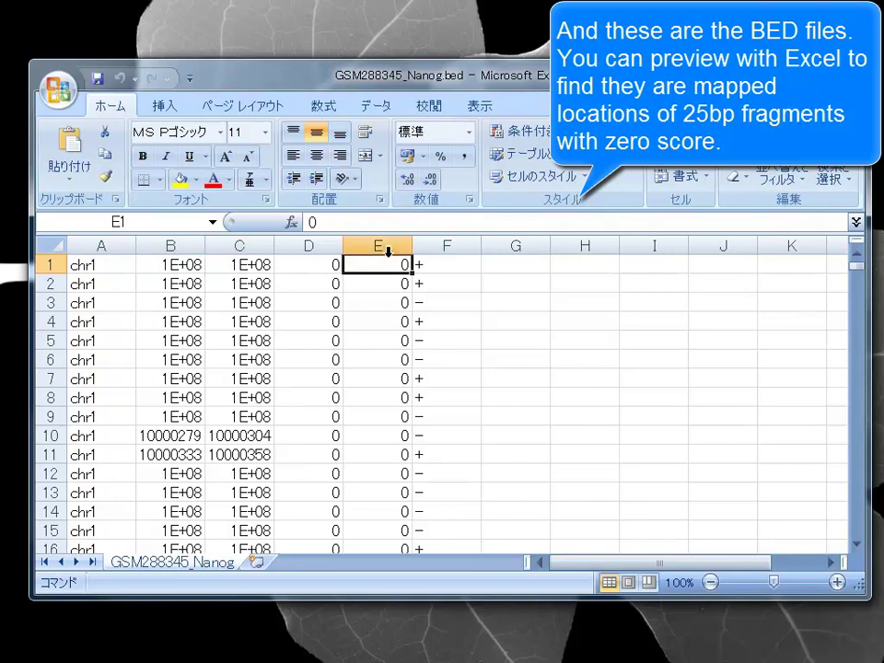
left_click(388, 246)
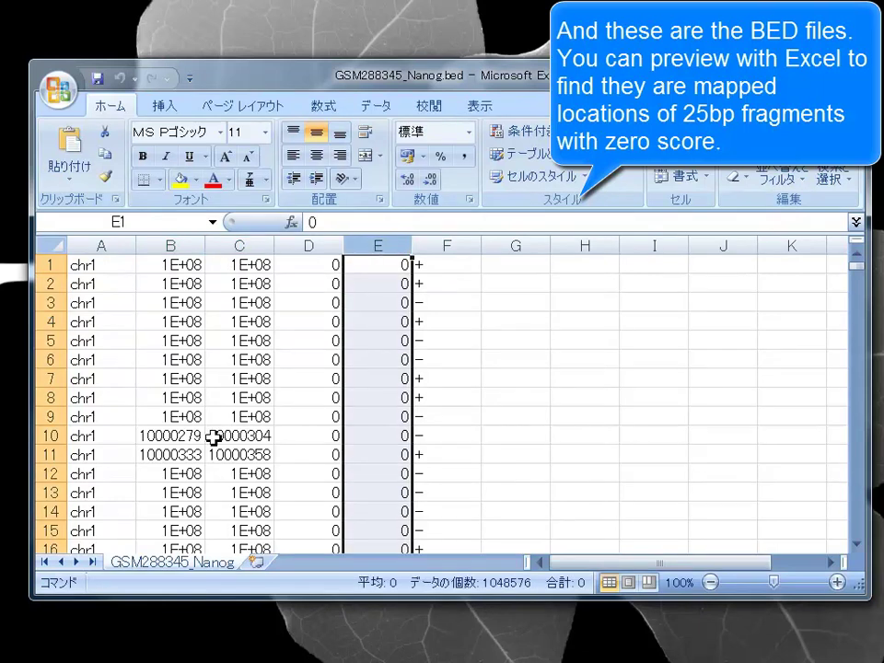
left_click_drag(188, 436, 255, 456)
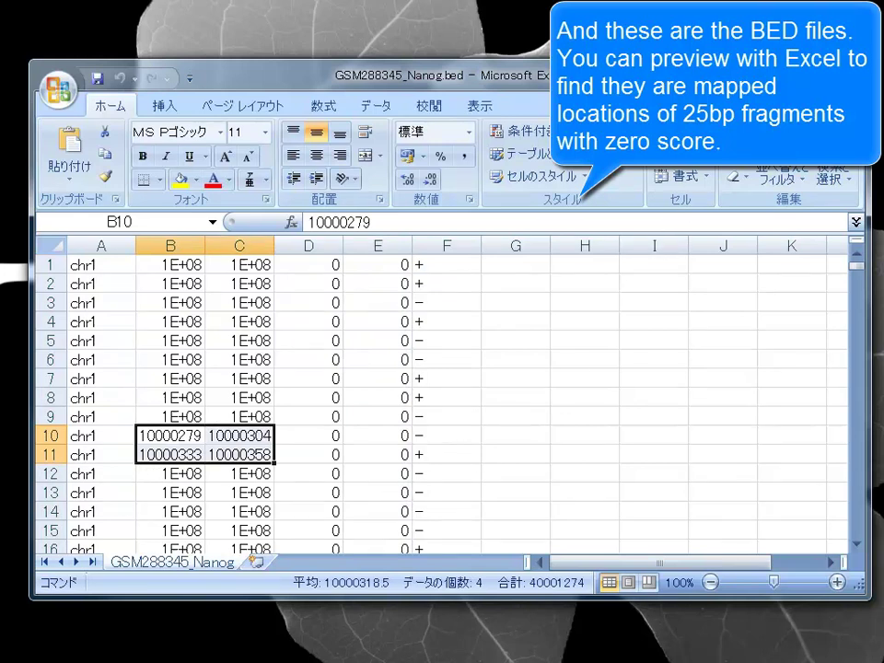
key("alt+F4")
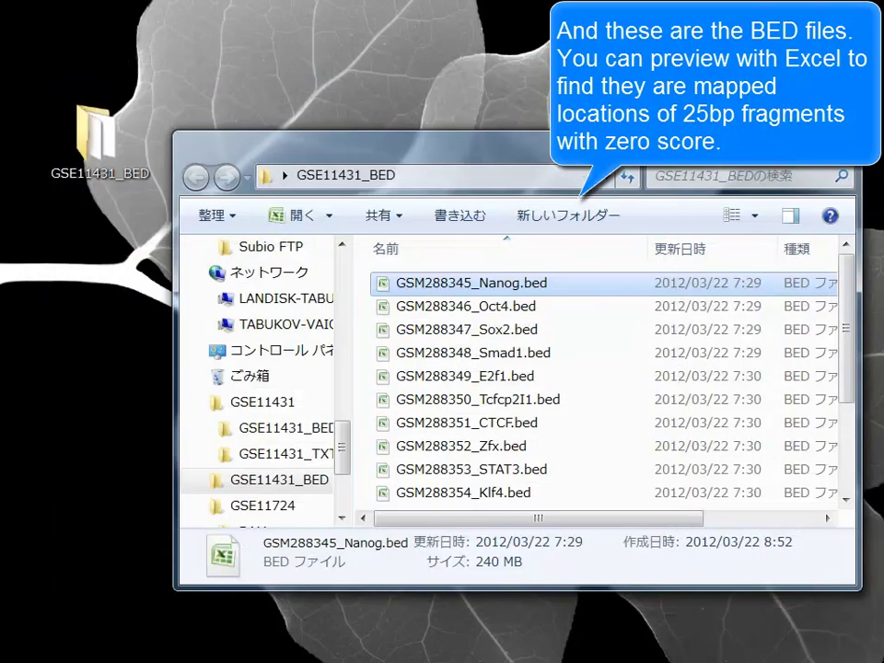
left_click_drag(573, 152, 426, 63)
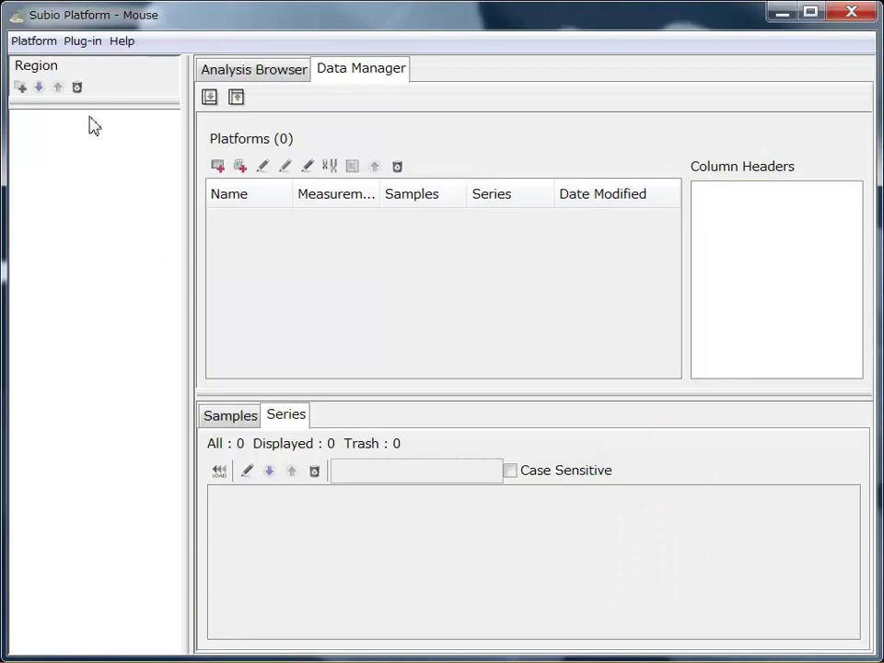
Check in Subio Platform which biological tables are loaded for mouse, and switch to the Analysis Browser
left_click(37, 41)
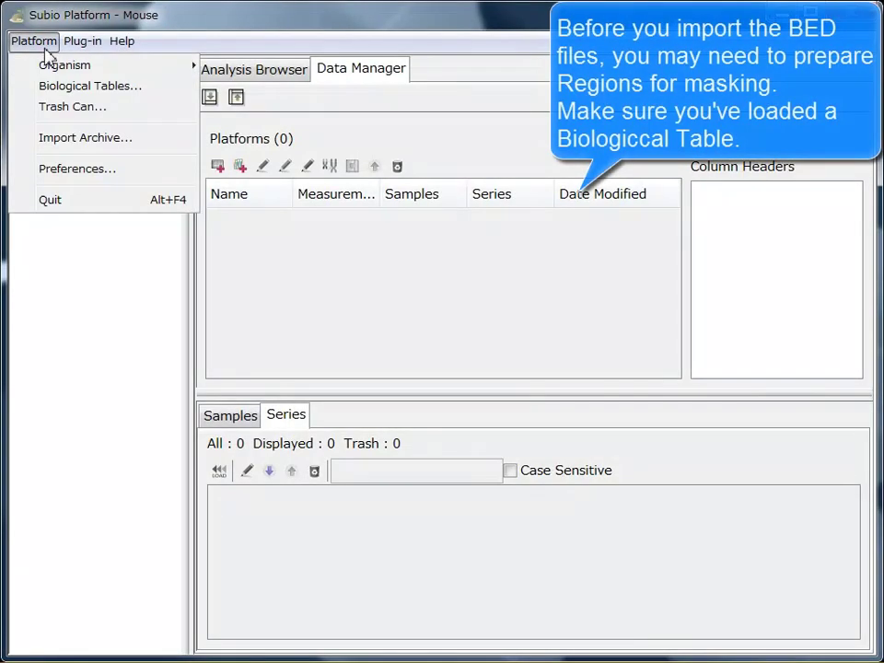
left_click(47, 85)
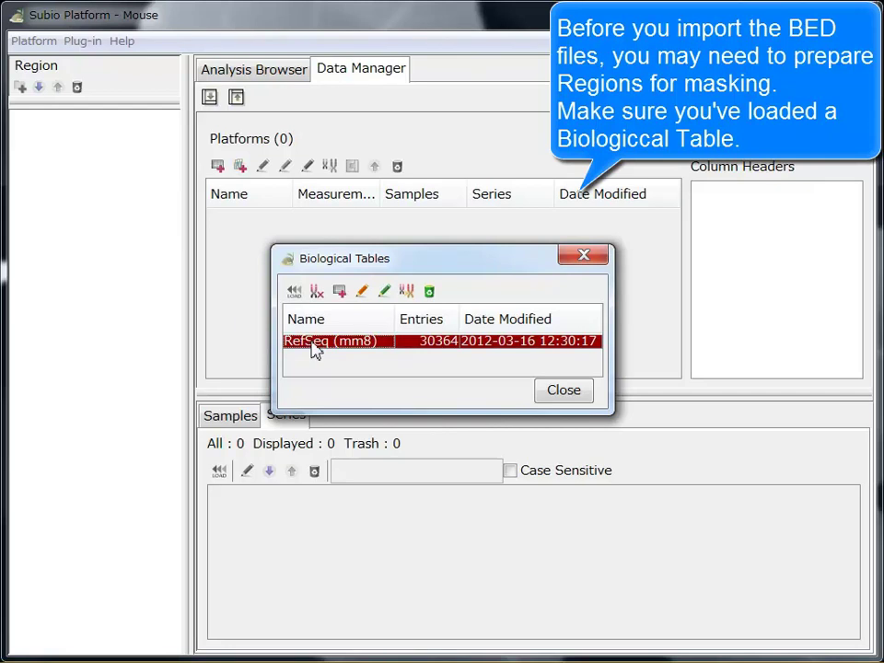
left_click(568, 393)
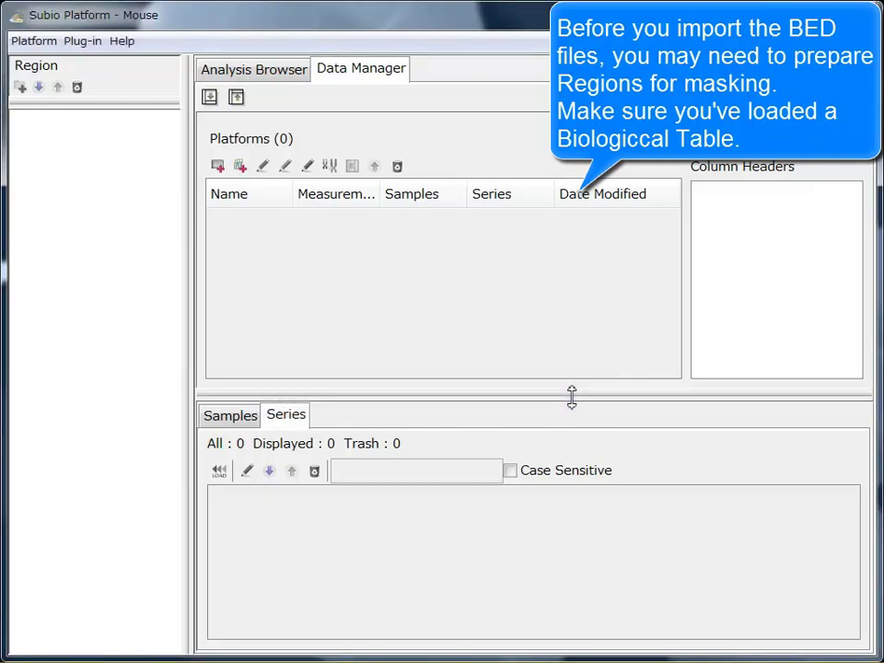
left_click(266, 79)
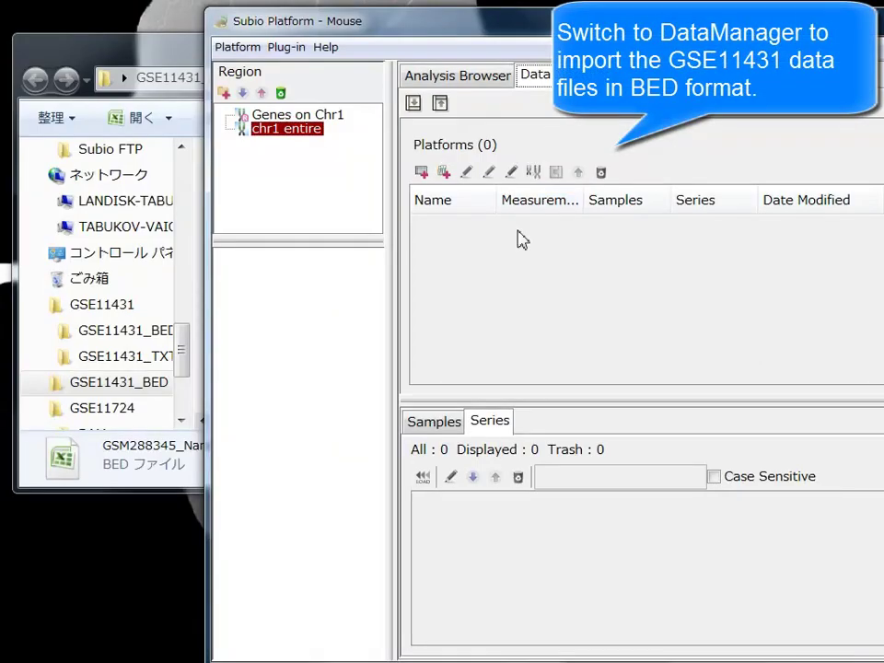
Start a sample import with all the BED files from the GSE11431_BED folder in the Data Manager's sample list
left_click(444, 426)
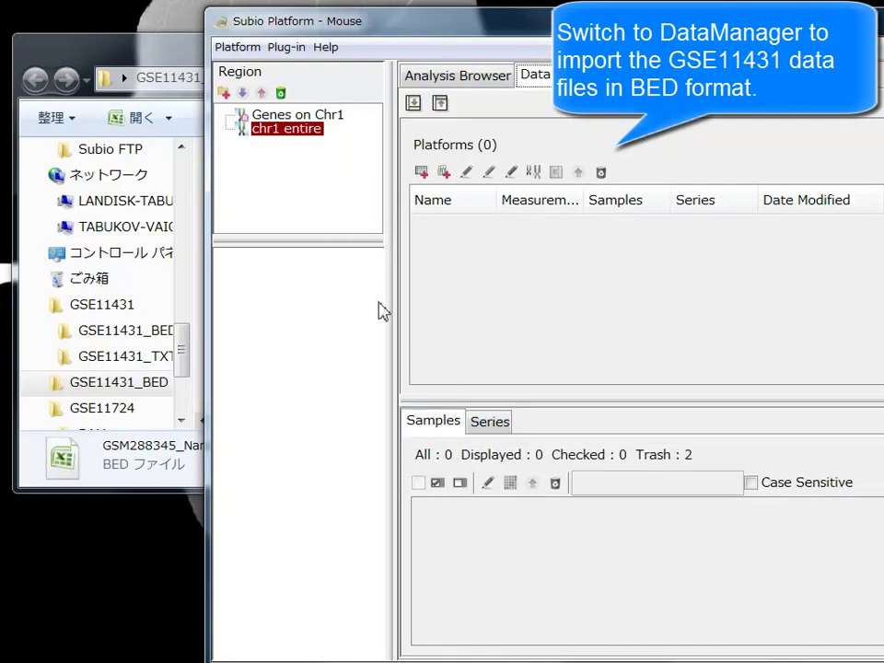
left_click(167, 74)
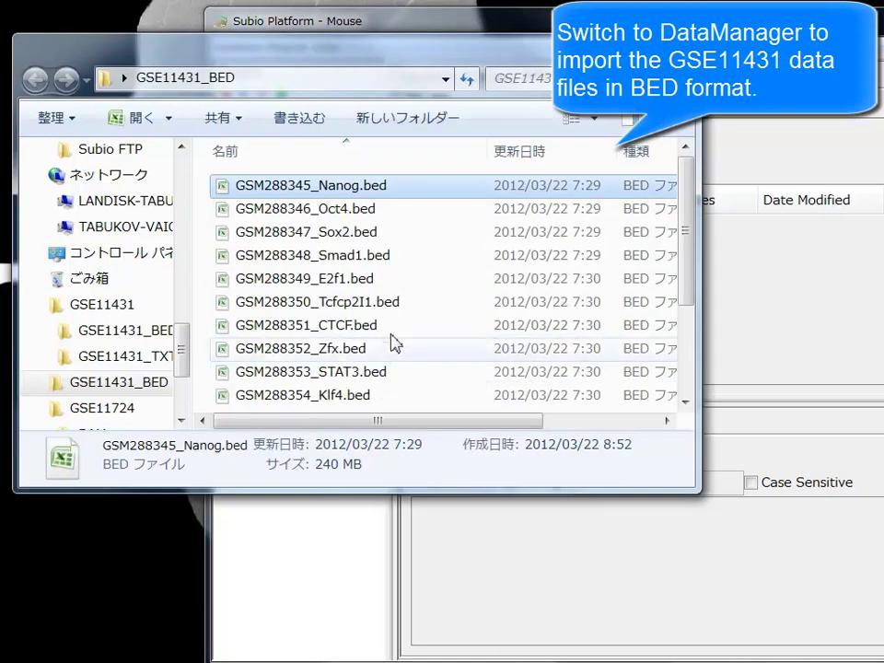
key("ctrl+a")
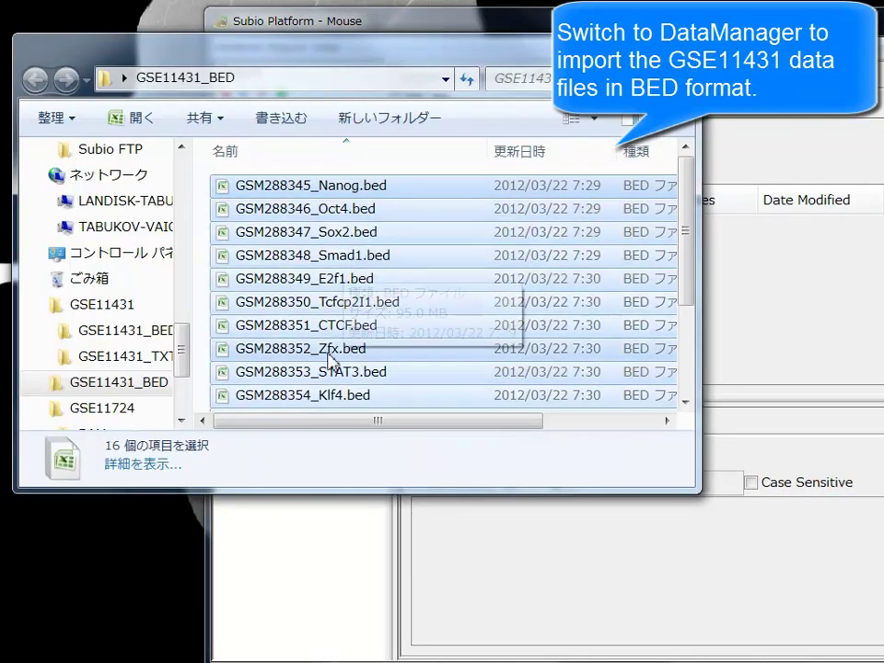
left_click_drag(363, 371, 539, 563)
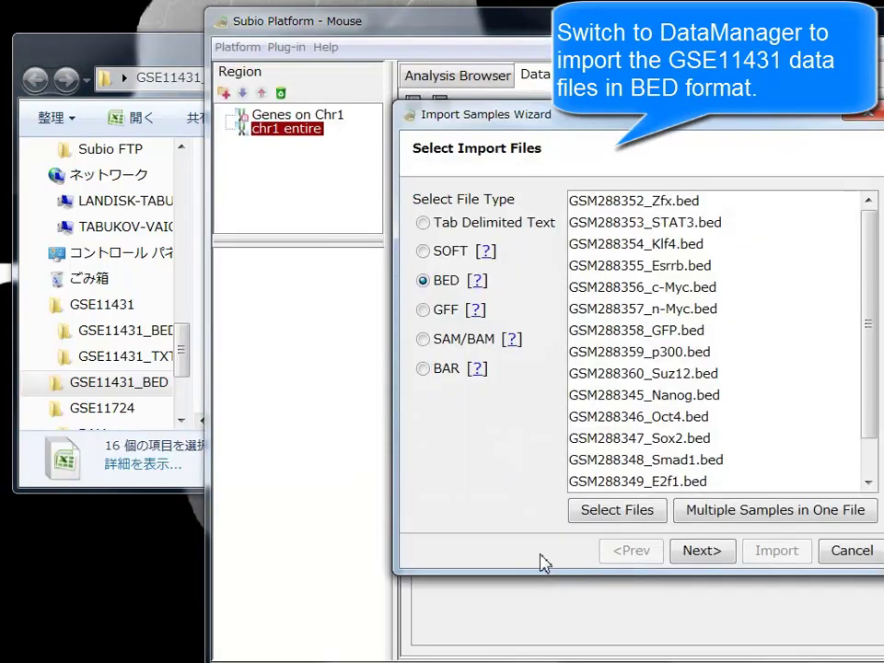
Accept BED as the file type and create a new platform named ChIP-seq (GSE11431) for the import
left_click(697, 557)
left_click(495, 261)
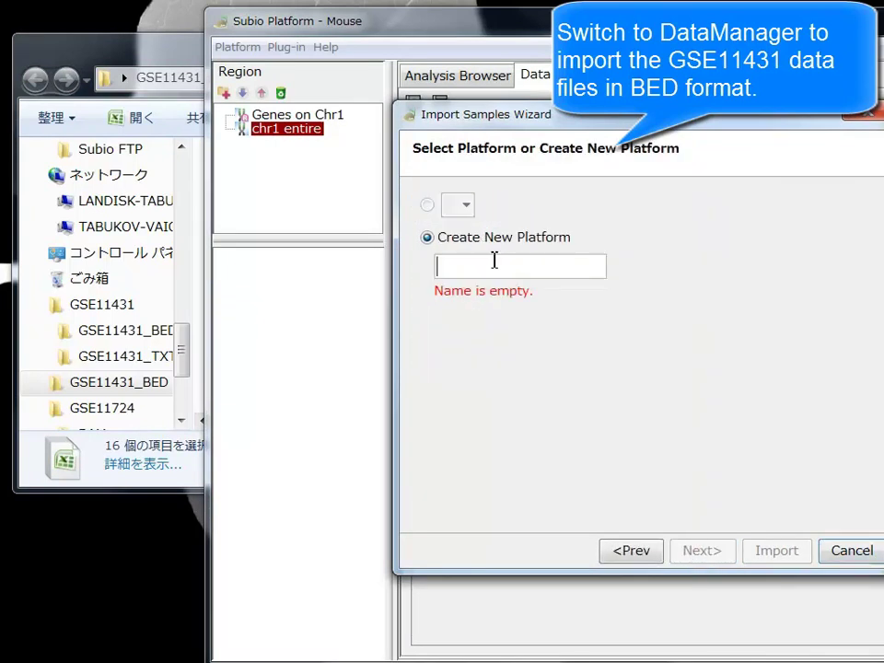
type("ChIP-seq (GSE11431")
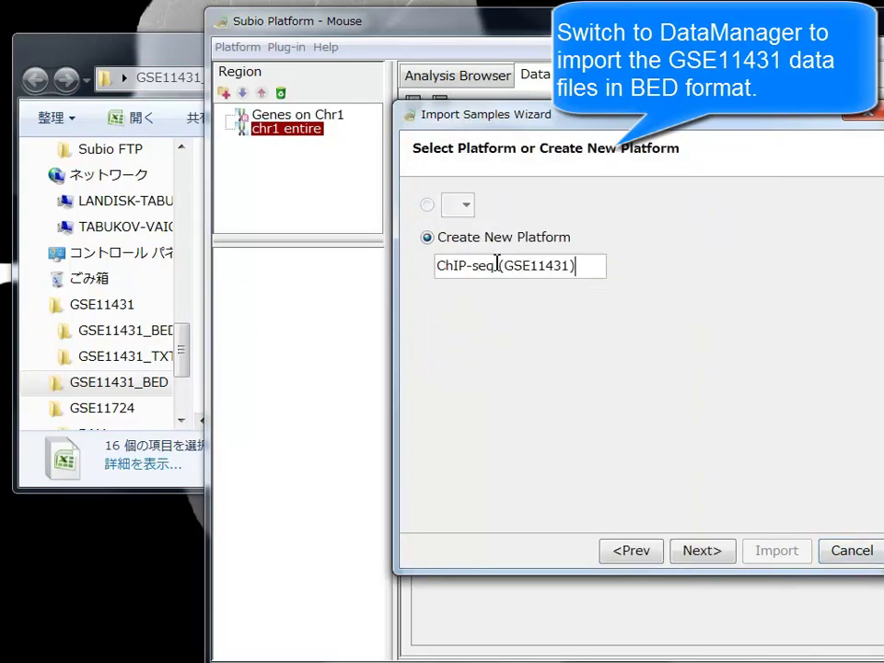
left_click(722, 555)
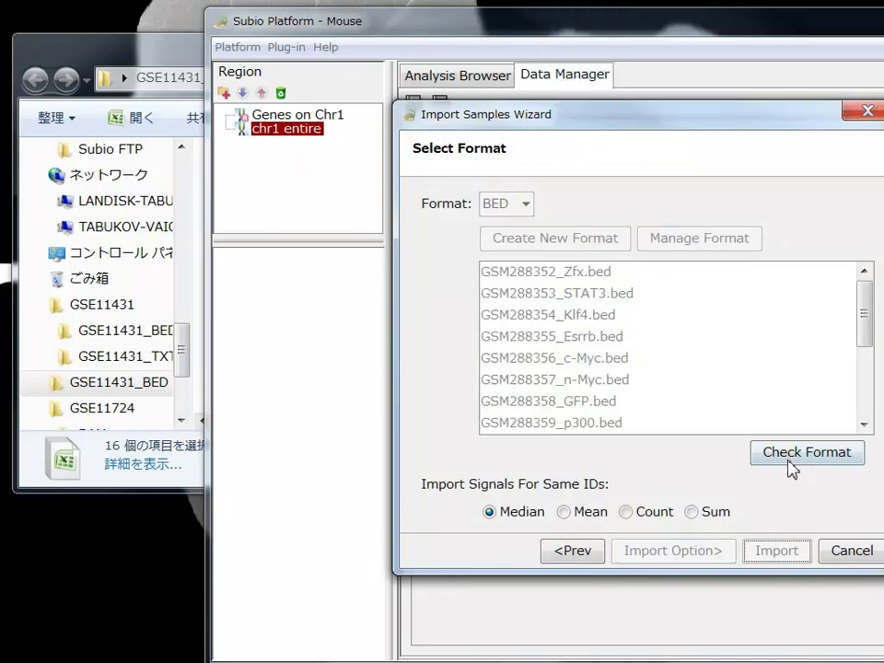
Set the import to use Count as the signal for same IDs and enable filtering by genomic locations
left_click(646, 517)
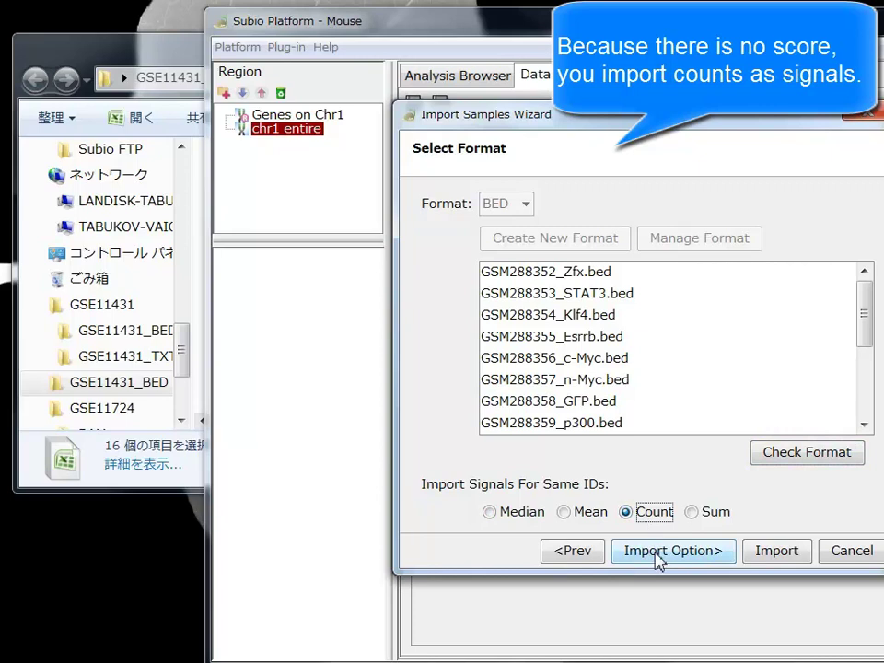
left_click(658, 553)
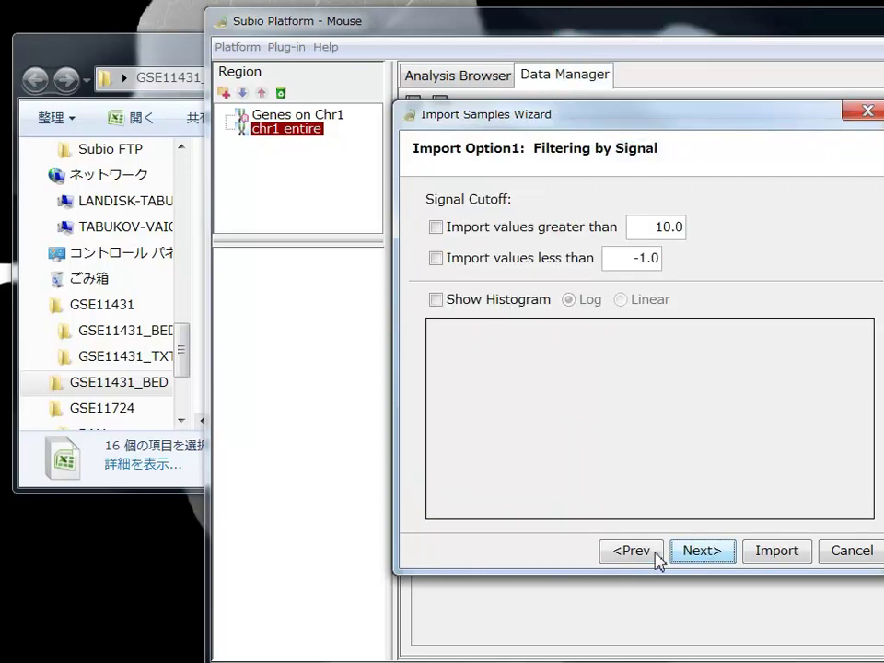
left_click(716, 556)
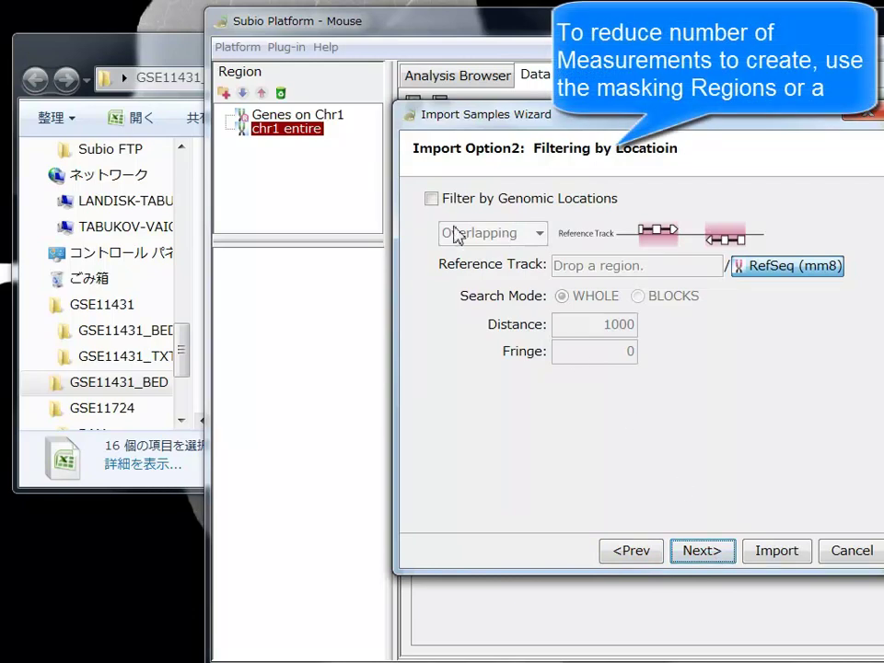
left_click(431, 198)
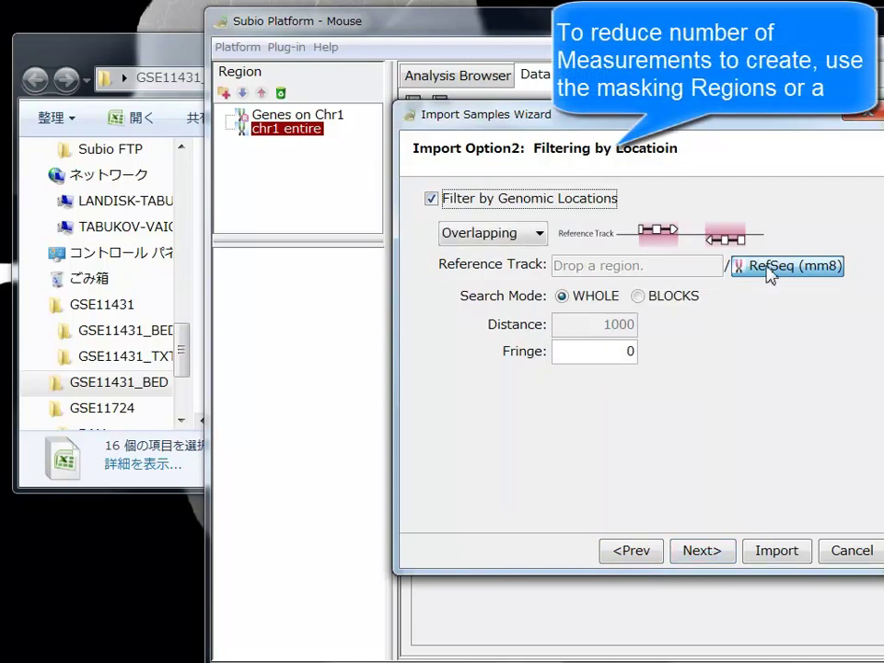
Try the Genes on Chr1 and chr1 entire regions as the location filter's reference track
left_click(320, 119)
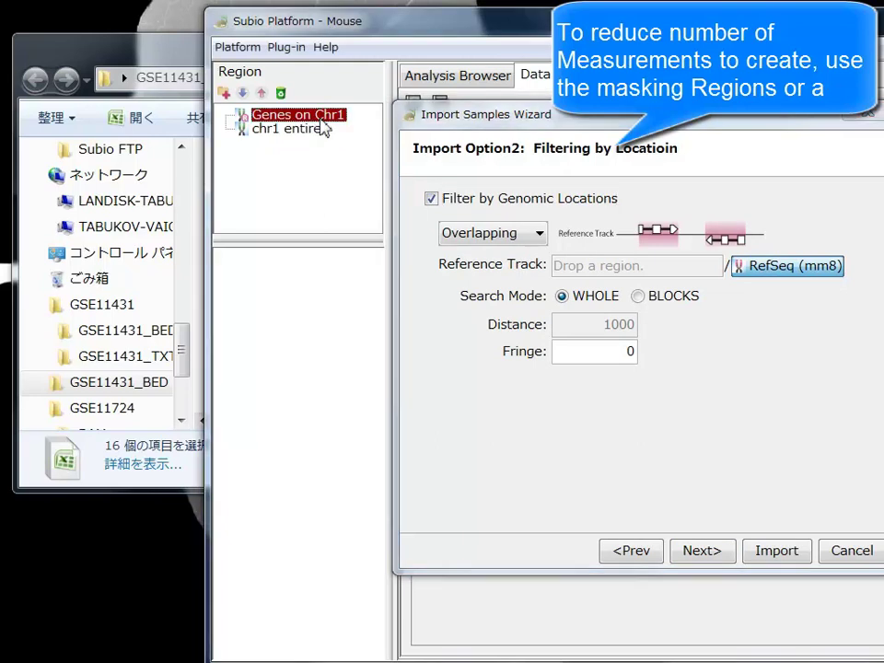
left_click_drag(323, 119, 590, 274)
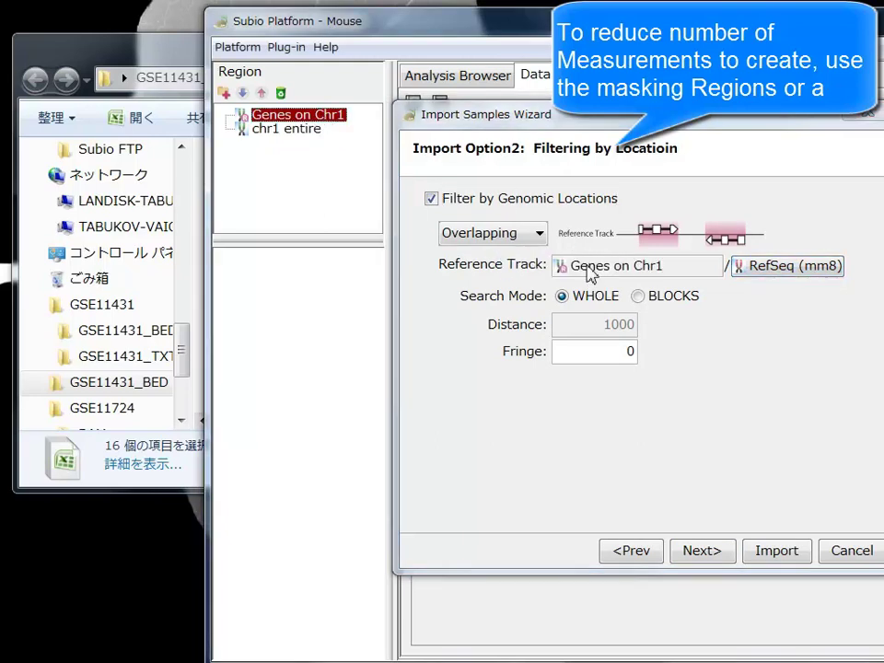
left_click(313, 131)
left_click_drag(313, 131, 627, 273)
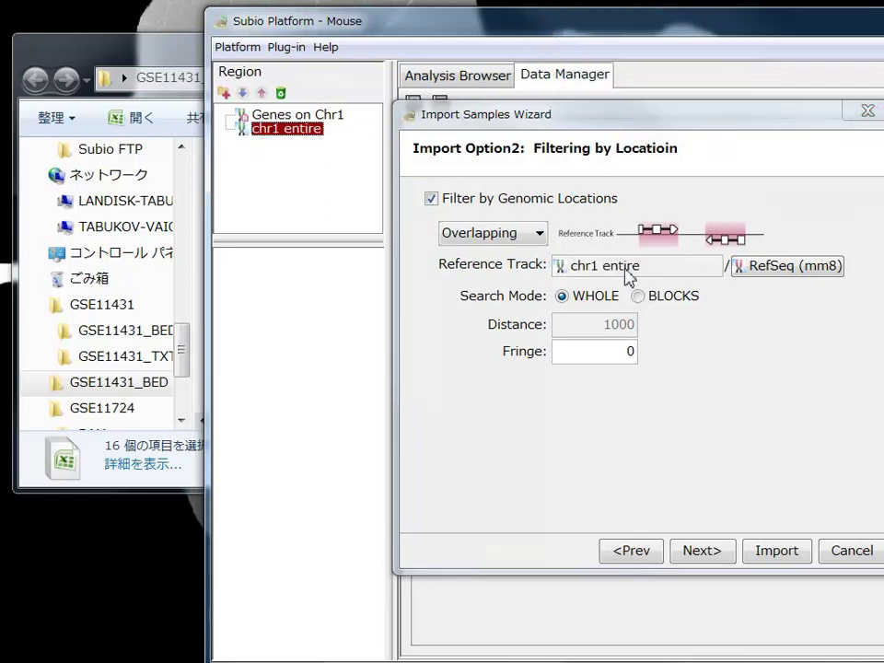
Filter the import to locations upstream of RefSeq (mm8), with a distance of 2000 and a fringe of 1000
left_click(763, 269)
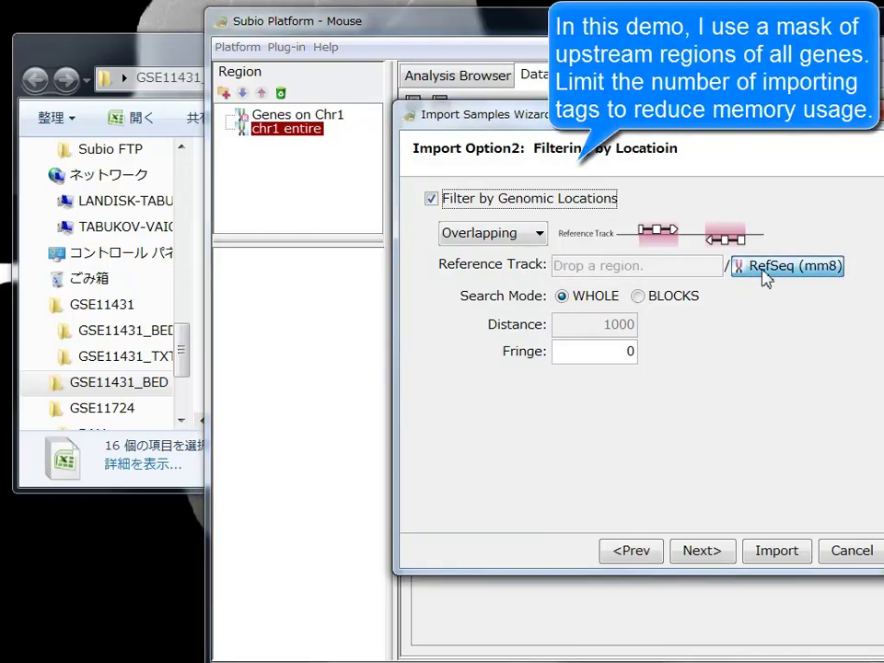
left_click(511, 236)
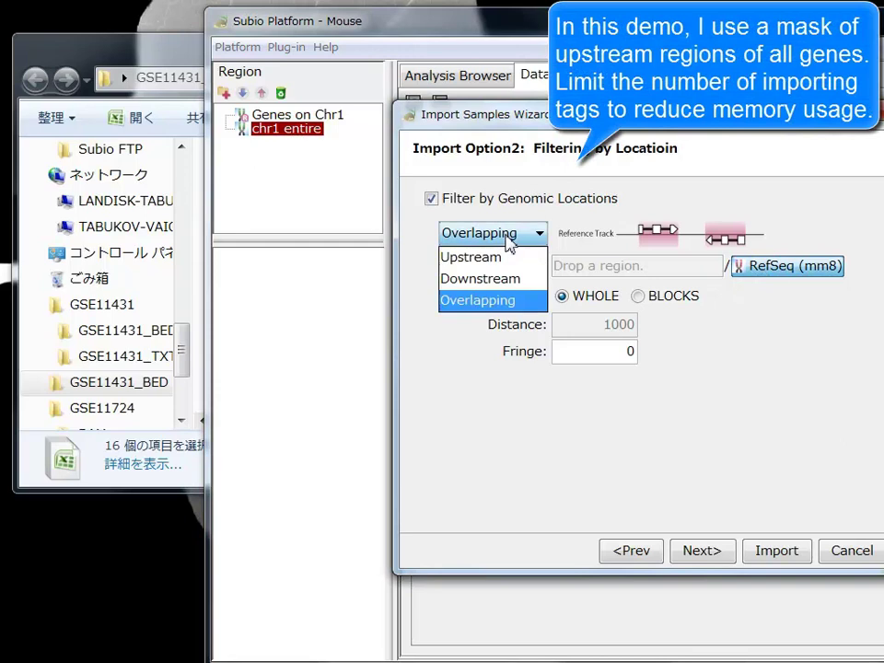
left_click(508, 258)
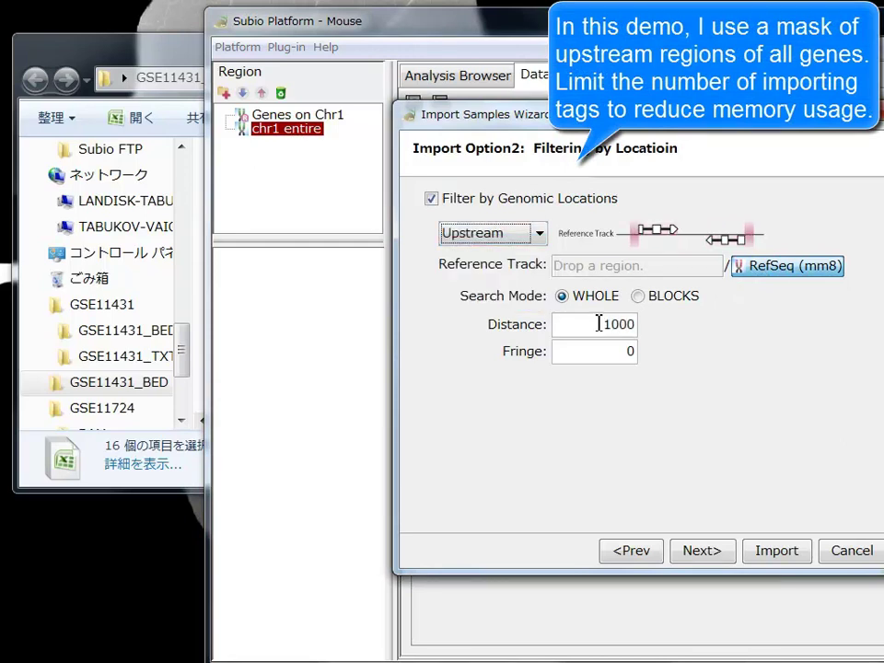
double_click(600, 323)
type("2")
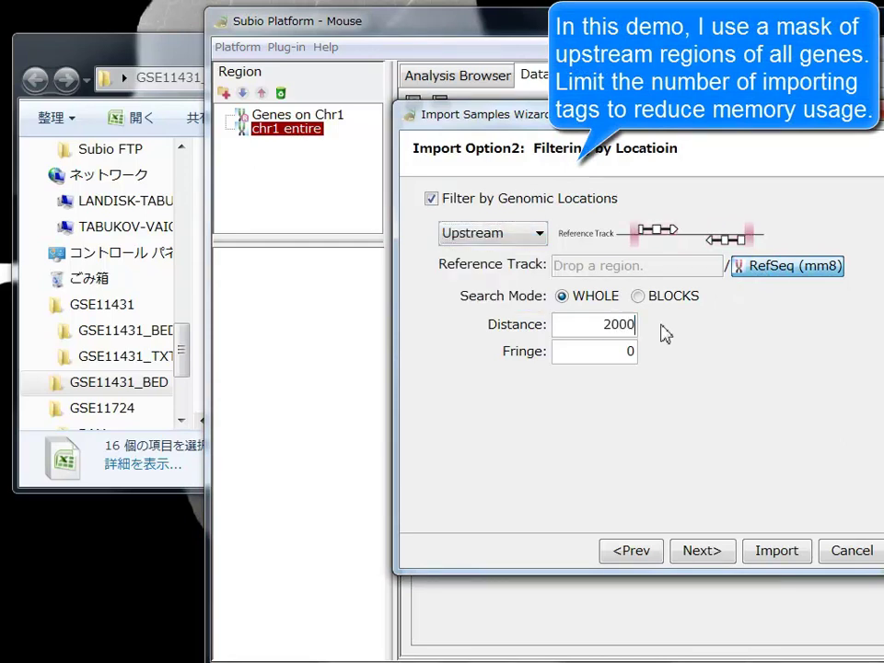
type("1000")
left_click(715, 553)
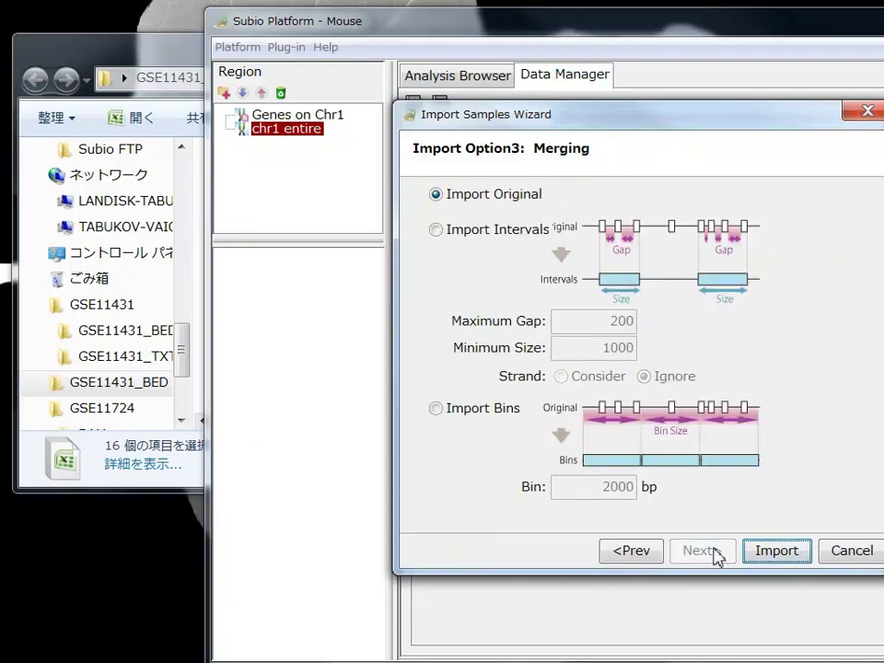
Import the samples as bins with a bin size of 250 bp and save them
left_click(436, 408)
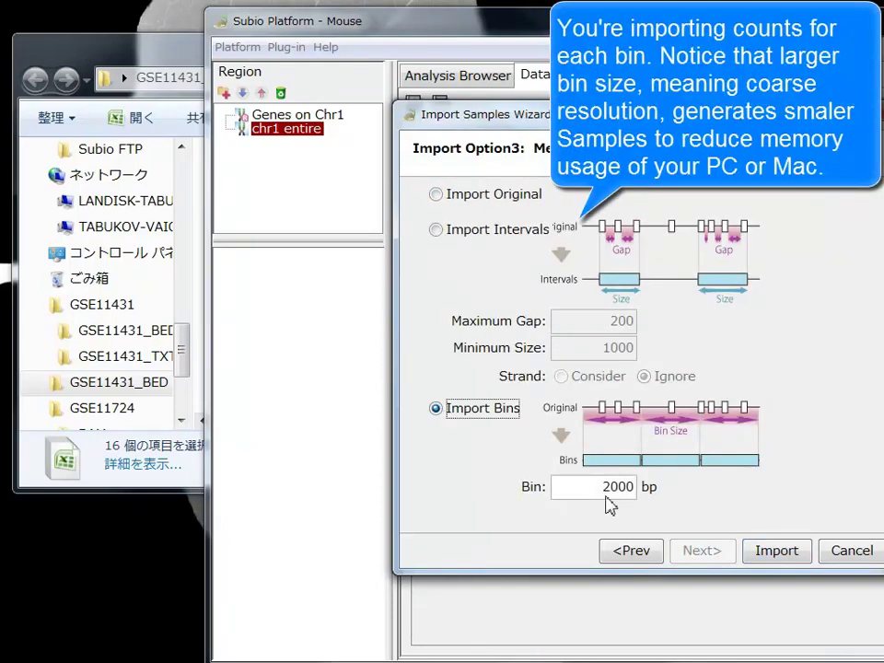
key("Tab")
type("25")
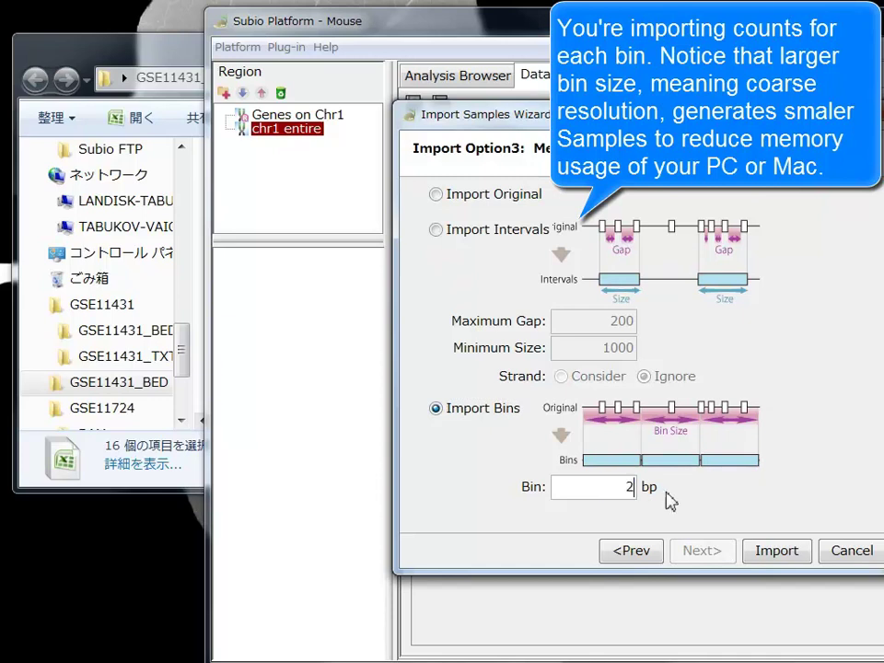
left_click(762, 551)
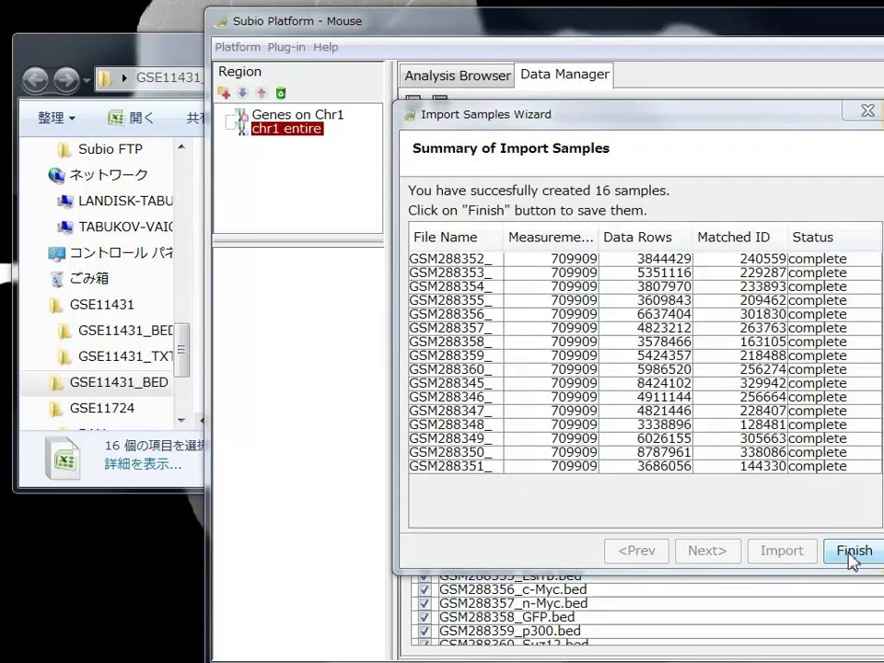
left_click(850, 554)
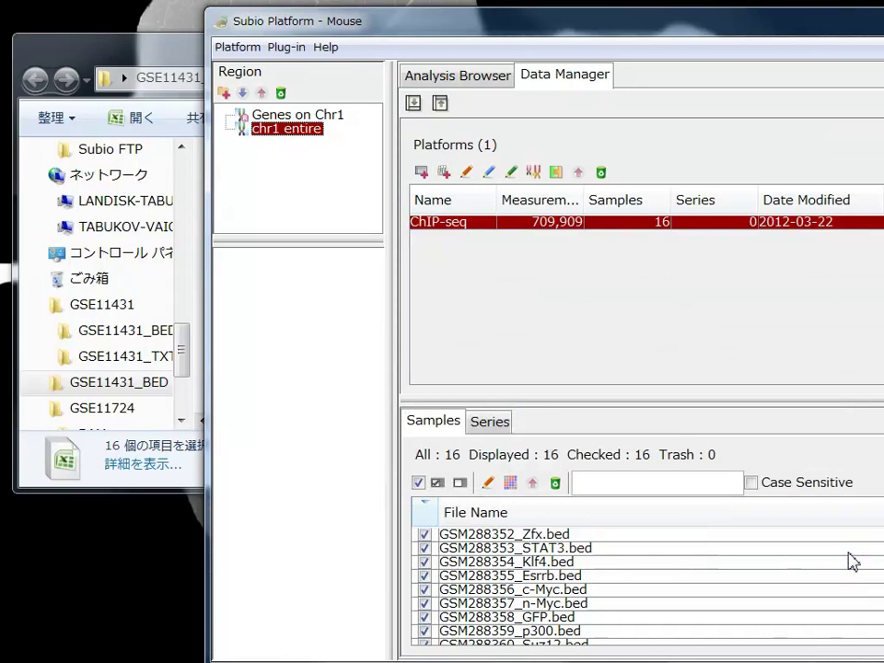
Create a series from the checked samples named GSE11431 (Upstream 2000+1000, bin 250)
left_click_drag(487, 30, 276, 25)
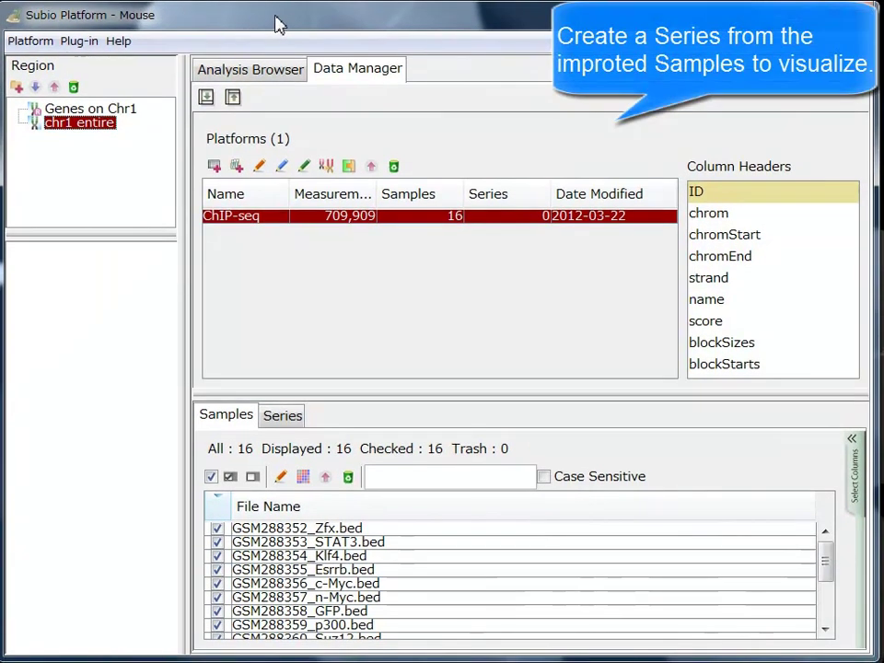
left_click(303, 476)
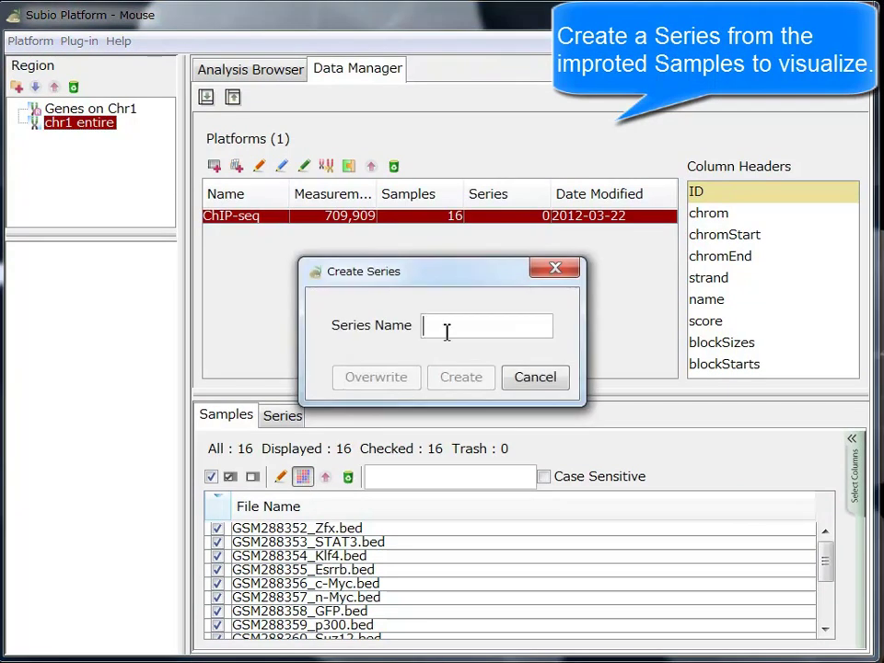
type("GSE11431 (Upstream 2000+1000, bin")
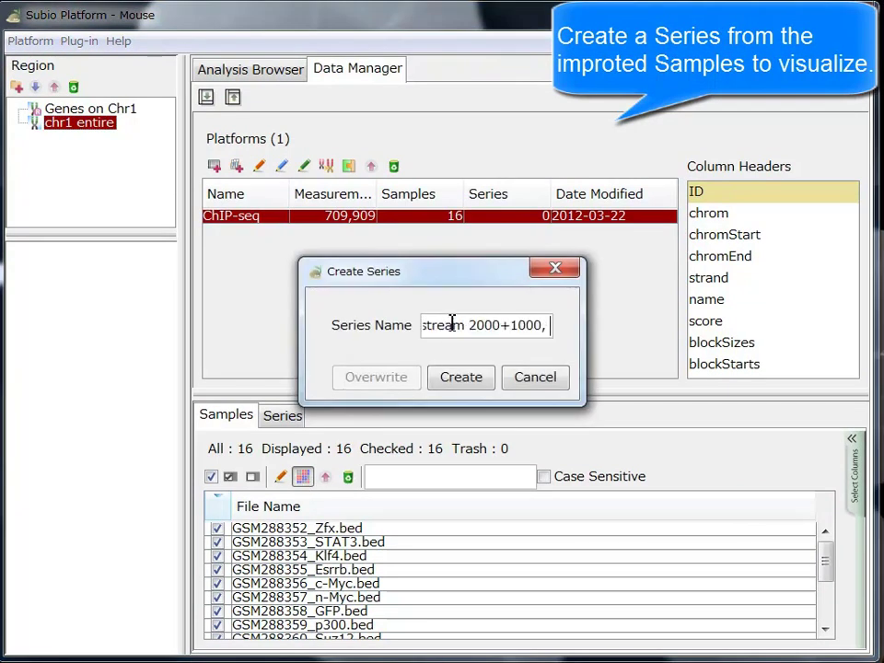
type(" 250)")
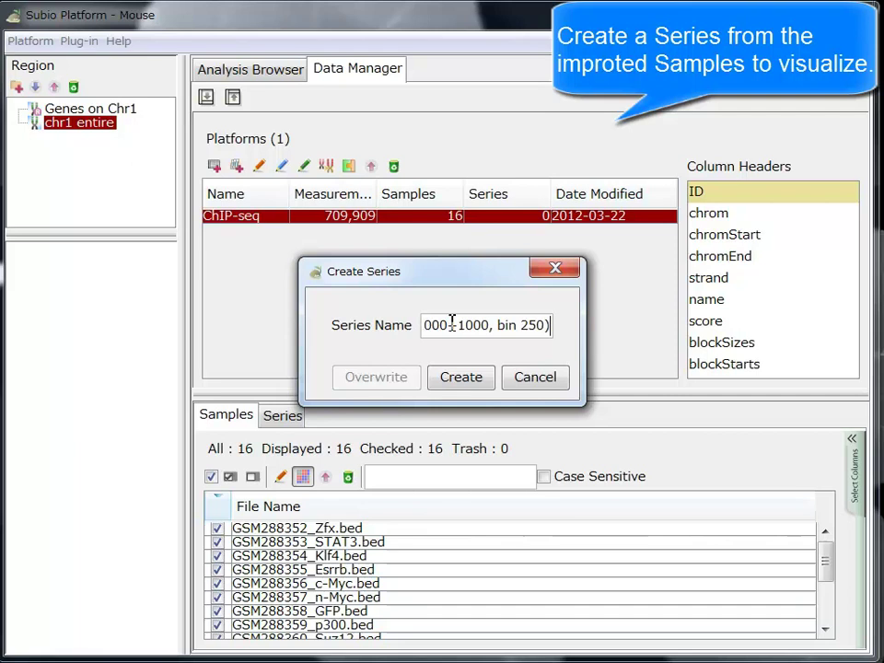
left_click(476, 379)
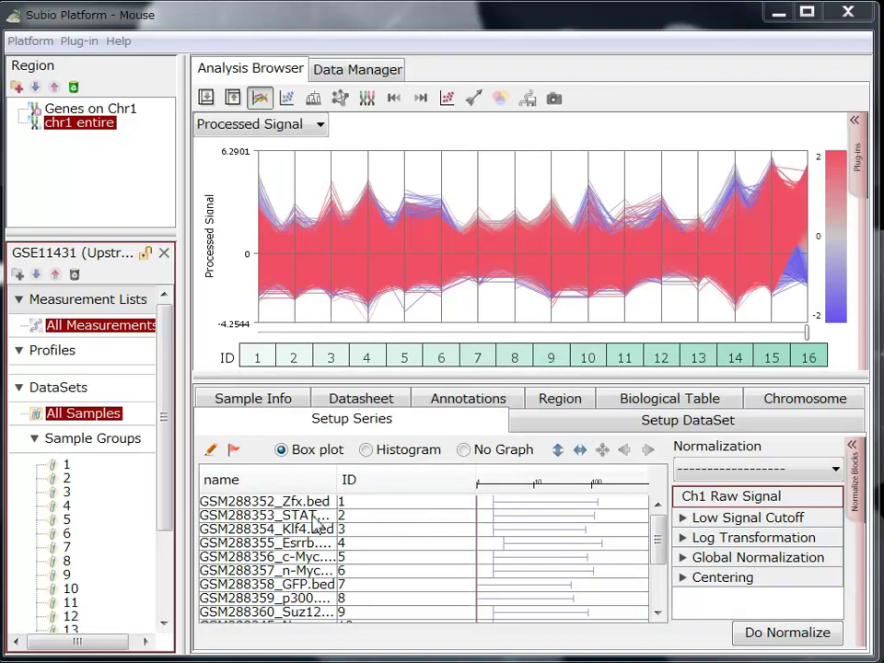
Split the sample file names at "." and "_" in the series parameters, keeping only the factor names as a separate parameter column
left_click(210, 452)
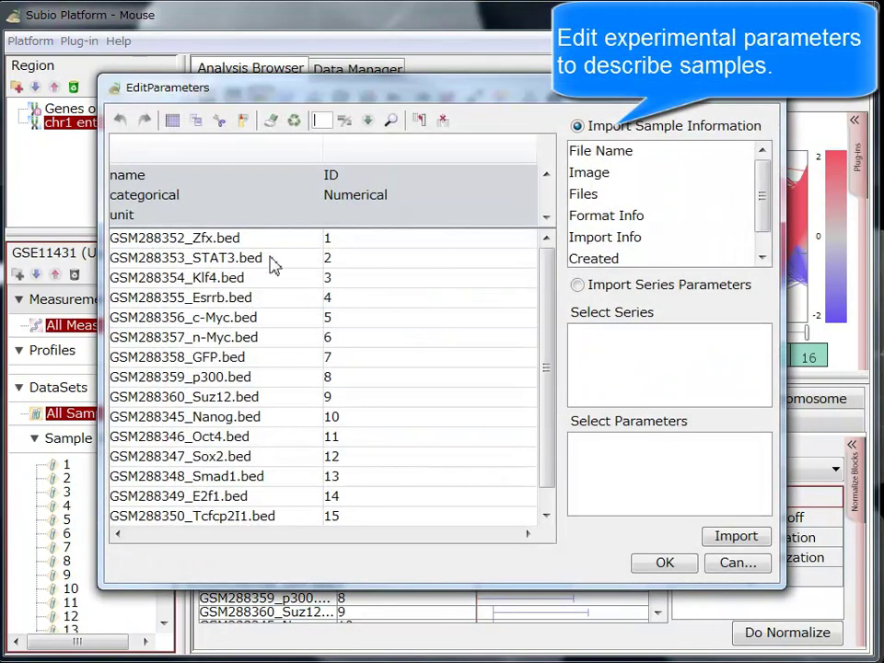
left_click(326, 121)
type(".")
left_click(342, 120)
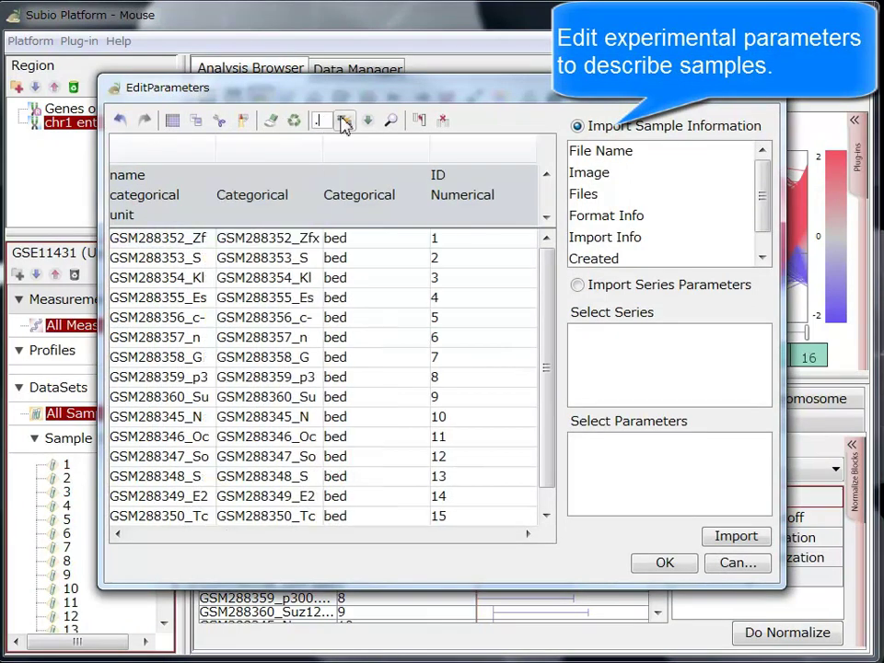
left_click(443, 121)
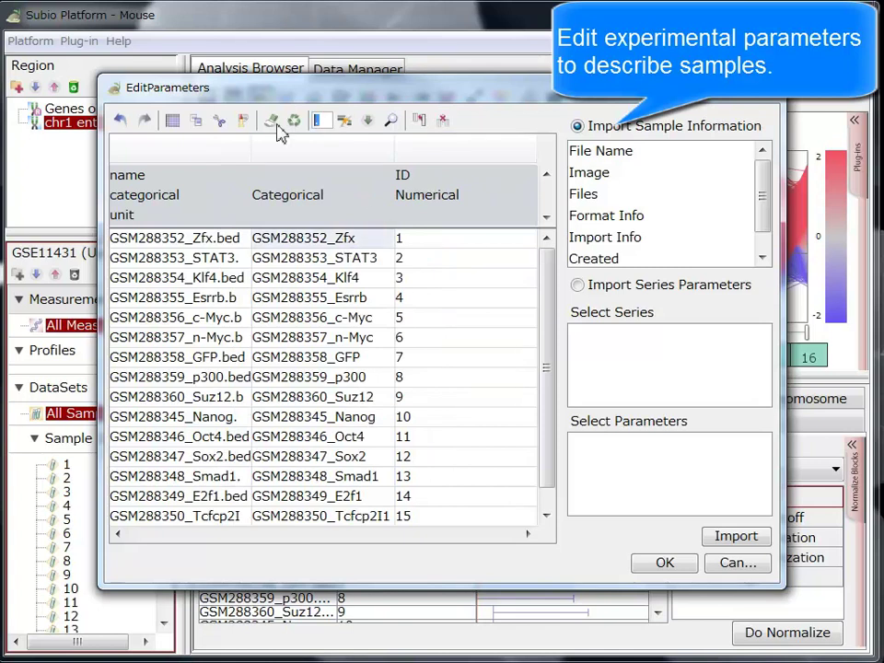
left_click(345, 122)
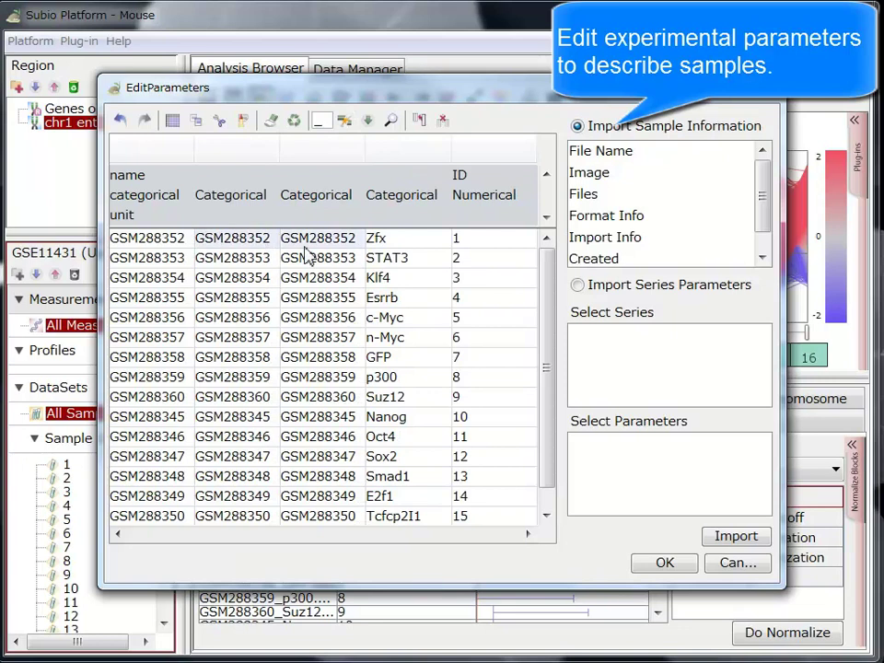
left_click(445, 120)
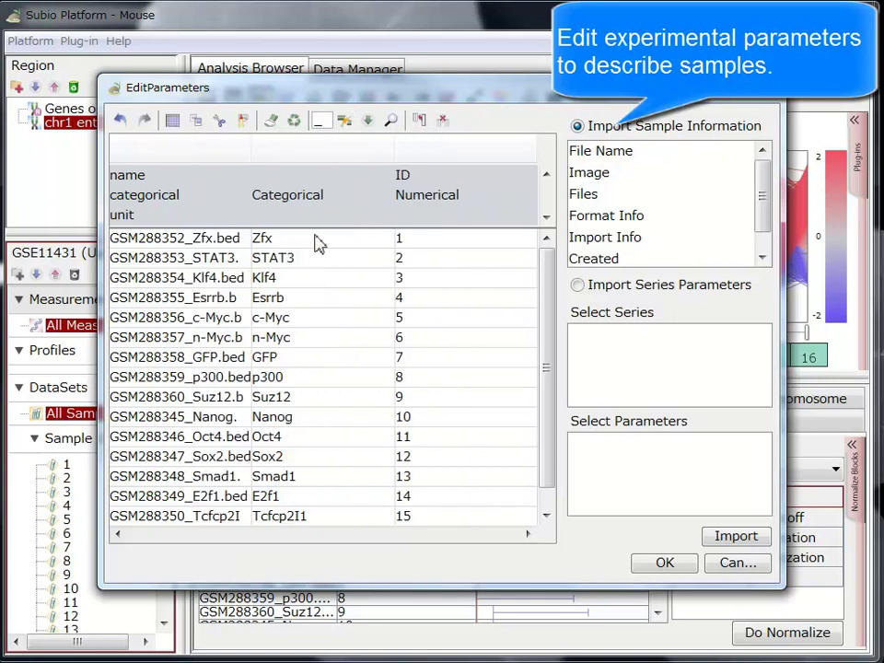
Move the factor name column after ID, name it ChIP, and apply the parameter edits
left_click_drag(389, 167, 430, 188)
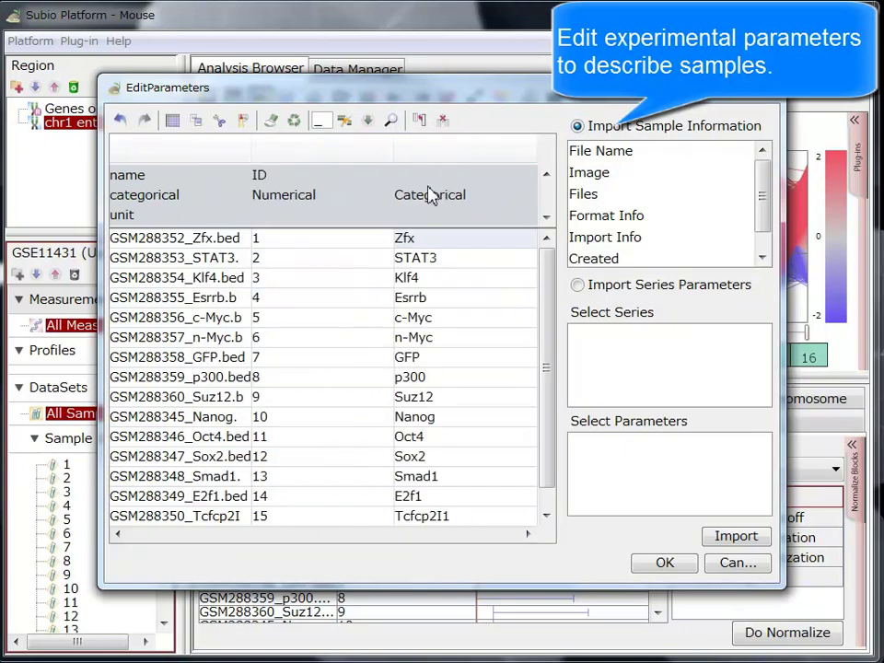
double_click(434, 175)
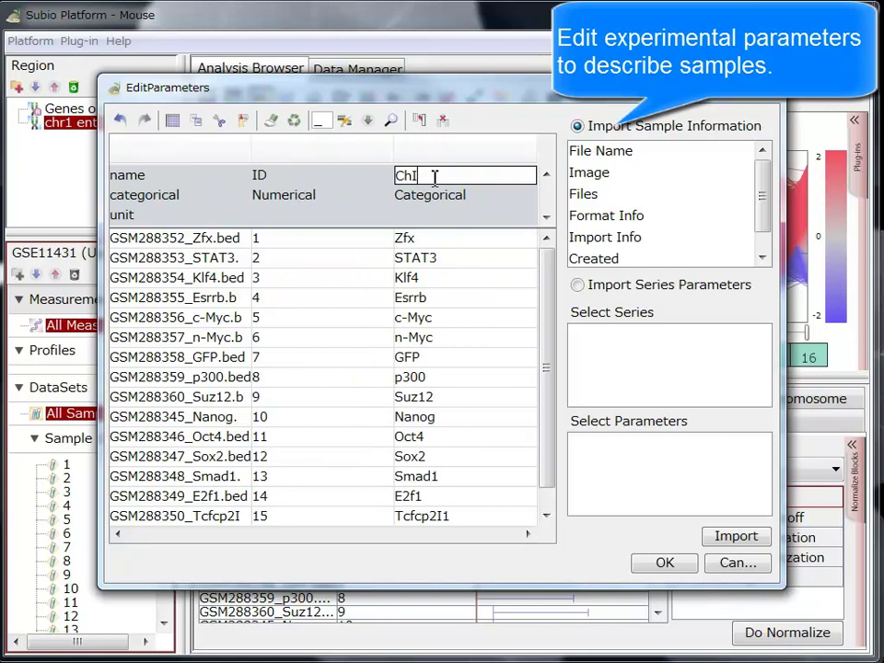
left_click(663, 563)
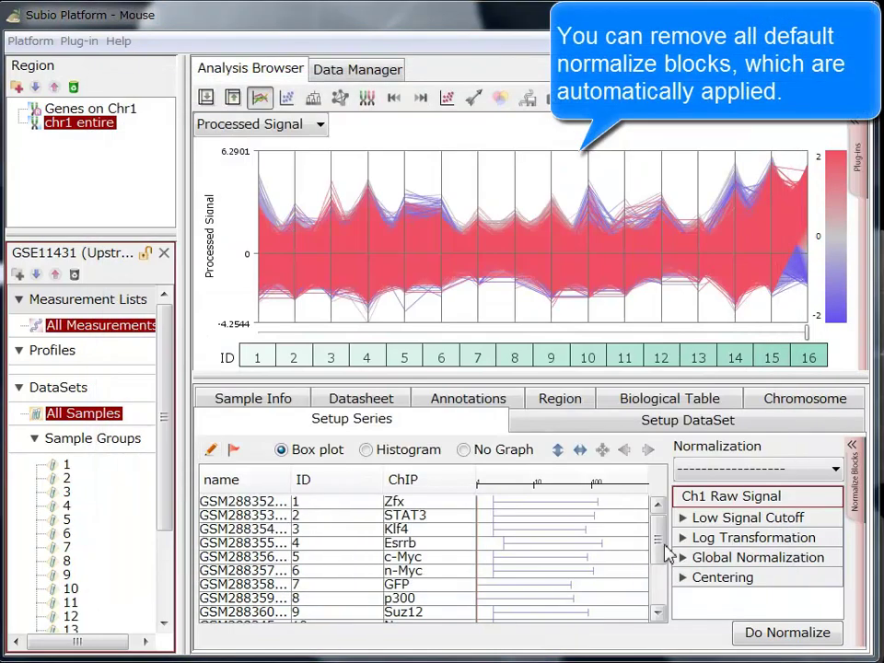
Replace the default normalization blocks with the No Normalization scenario and run the normalization
left_click(732, 472)
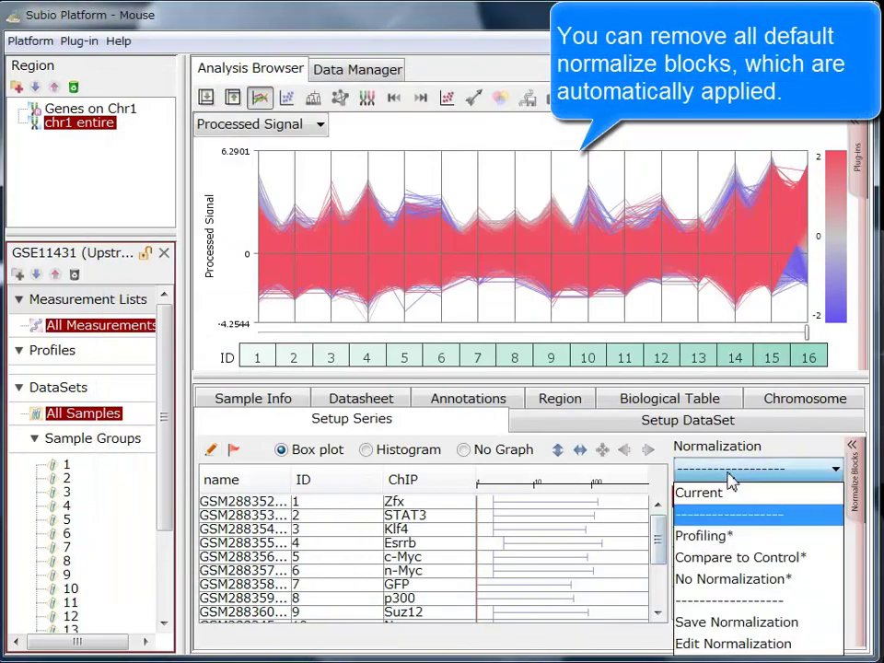
left_click(726, 578)
left_click(782, 634)
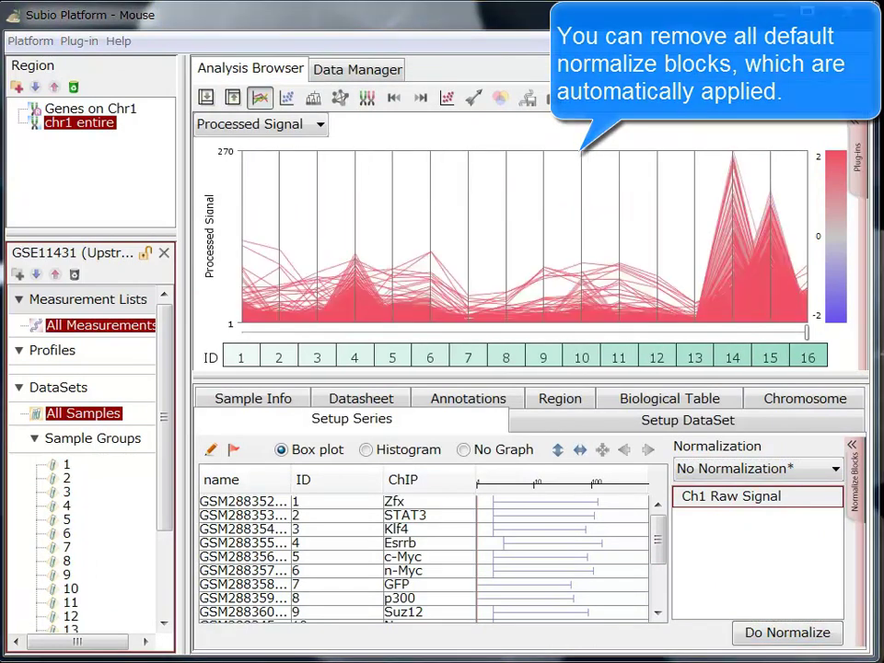
Set the line graph's Processed Signal axis to a log scale from 1 to 300, with major and minor ticks of 10
left_click(214, 254)
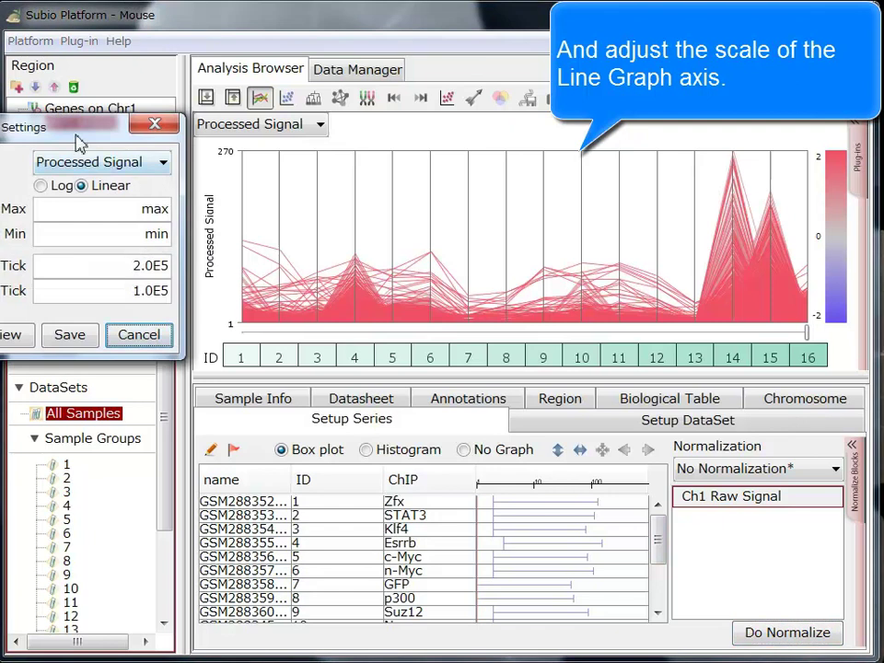
left_click_drag(78, 143, 158, 160)
left_click_drag(184, 227, 288, 231)
type("300")
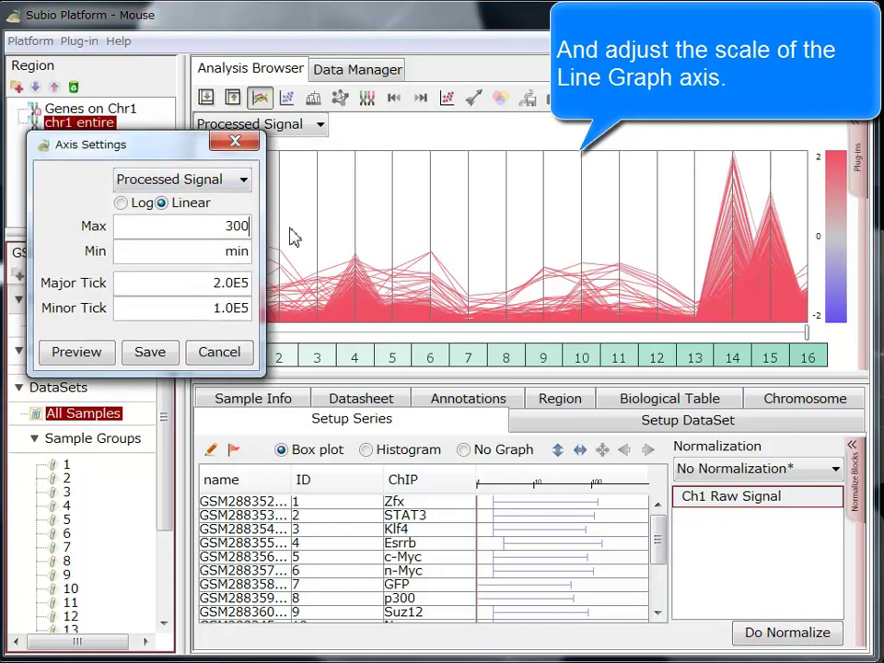
double_click(252, 251)
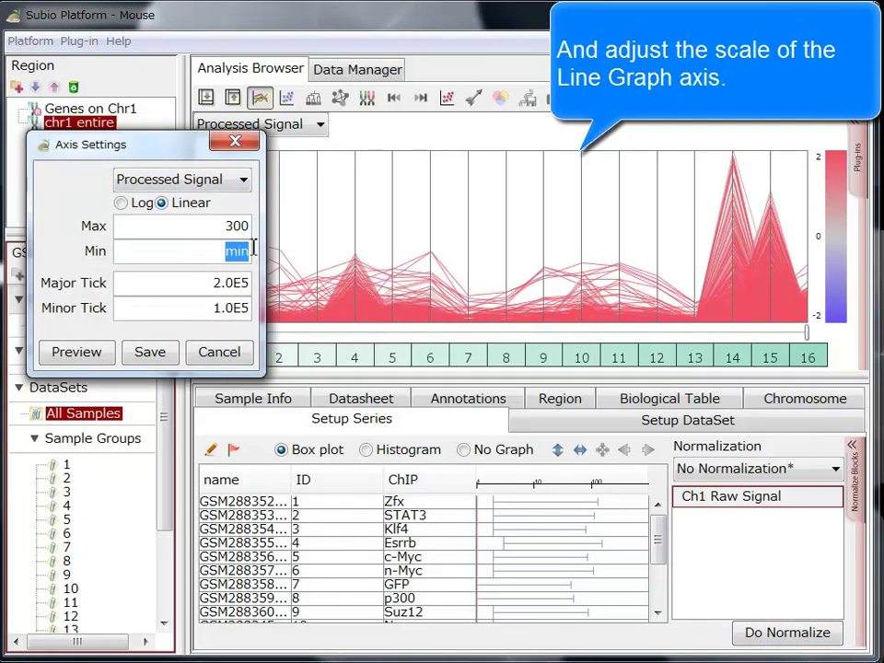
type("1")
left_click_drag(189, 289, 285, 298)
type("10")
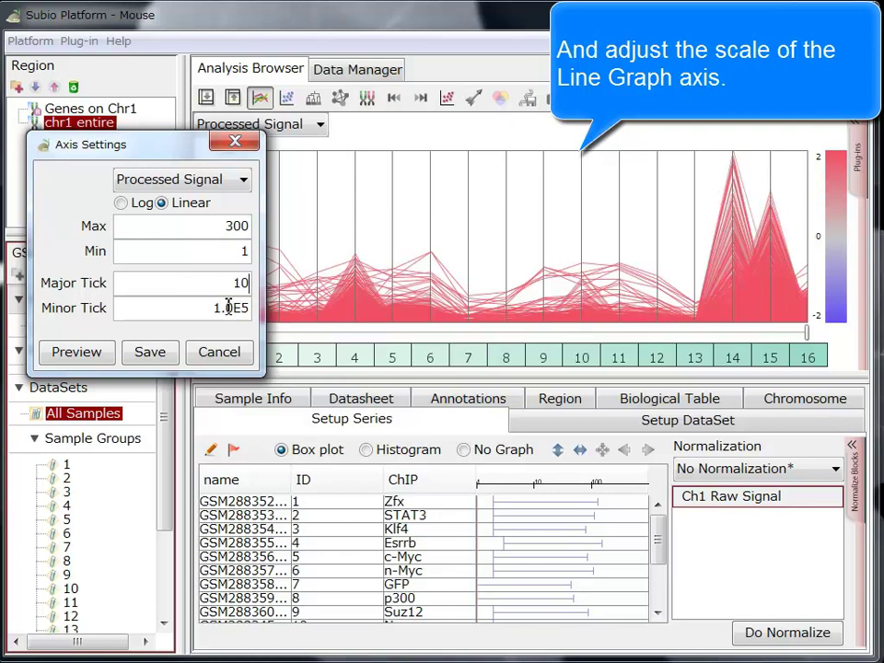
double_click(228, 308)
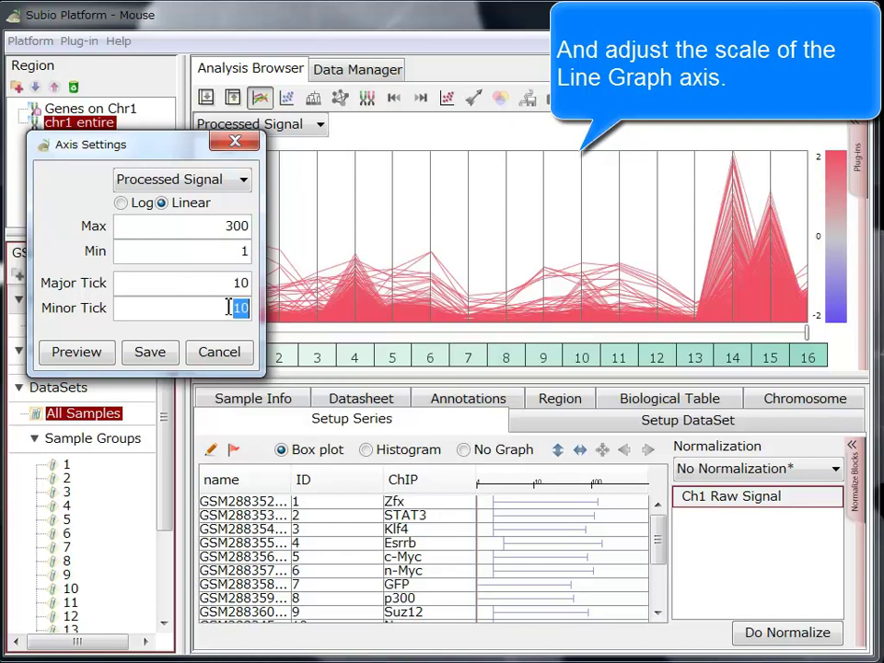
left_click(121, 203)
left_click(147, 356)
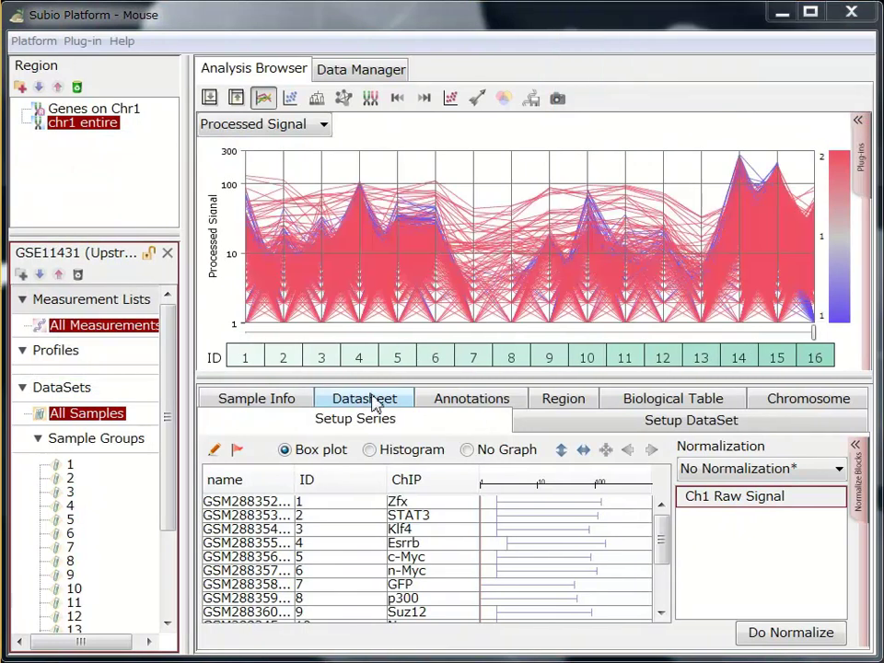
Define the dataset by the ChIP parameter instead of ID and place Zfx directly after n-Myc
left_click(372, 398)
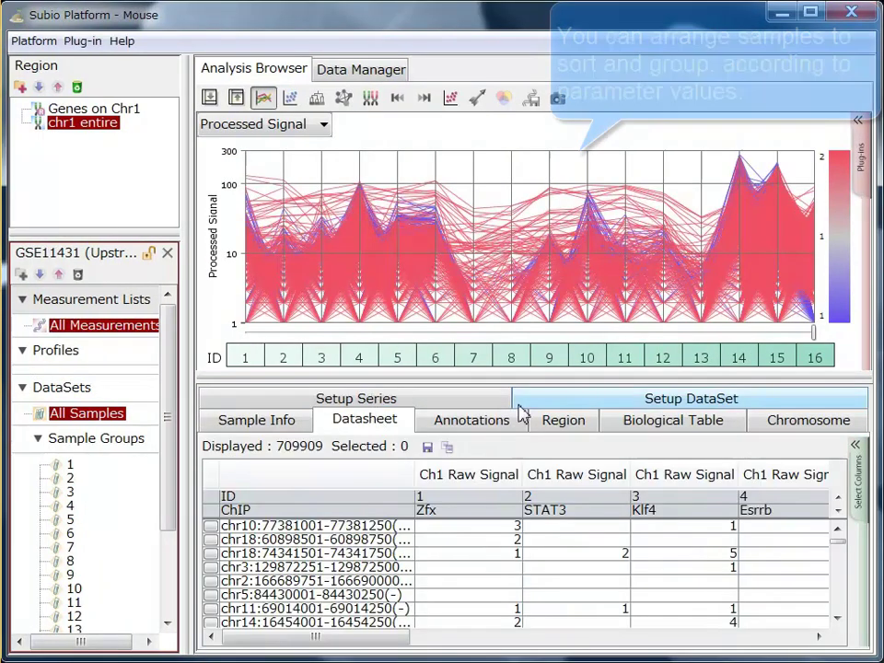
left_click(559, 406)
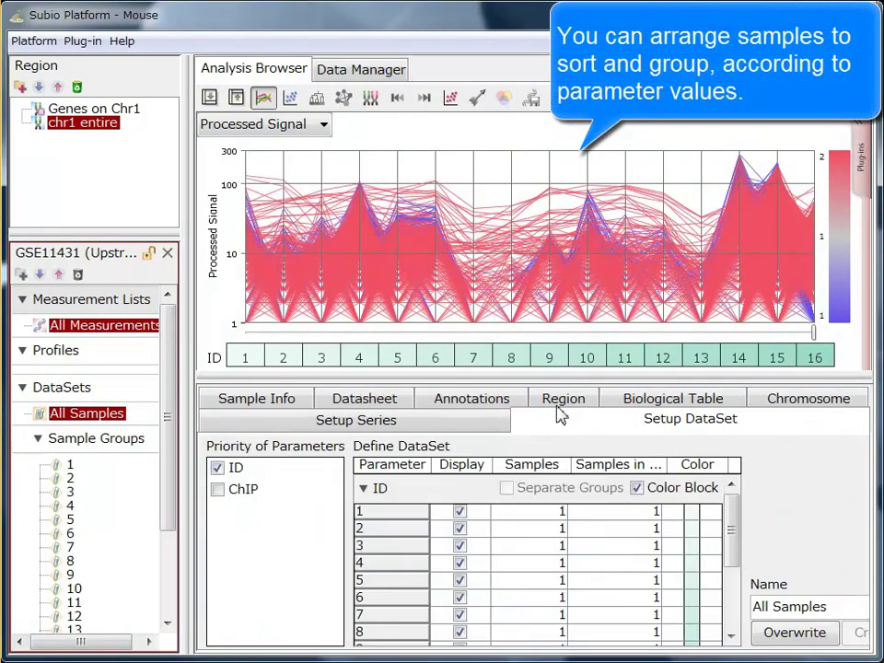
left_click(217, 491)
left_click(218, 468)
left_click_drag(361, 516, 391, 608)
left_click_drag(392, 613, 401, 618)
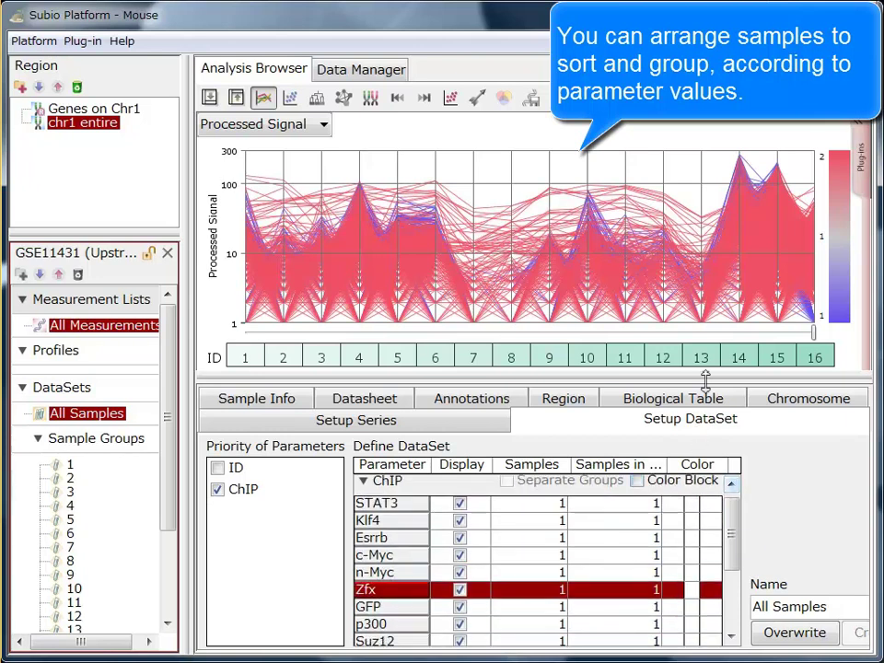
Enlarge the dataset setup area and move Nanog, Oct4 and Sox2 to the beginning of the ChIP order
left_click_drag(704, 378, 689, 195)
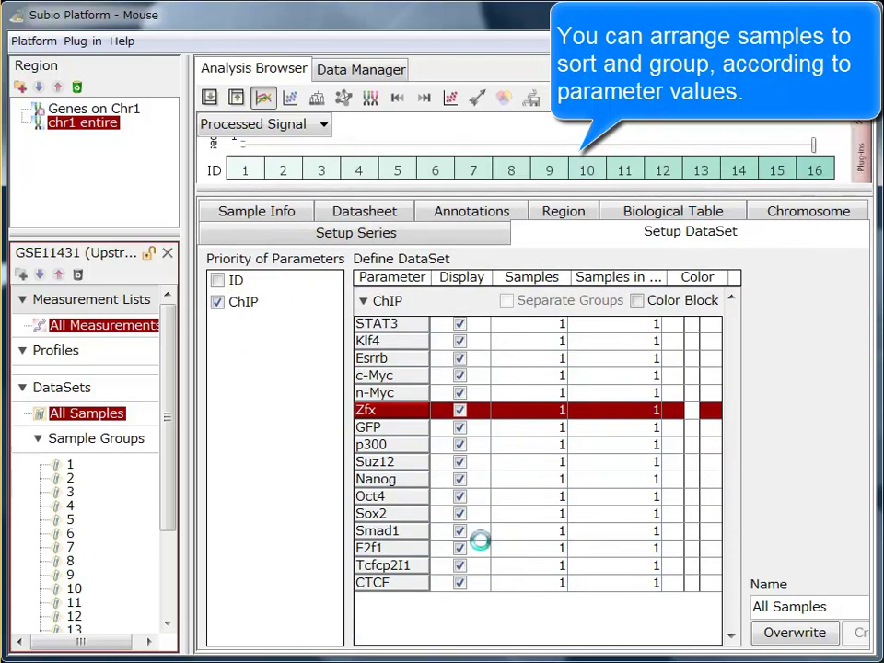
left_click(398, 480)
left_click(395, 513, "shift")
left_click_drag(412, 472, 412, 330)
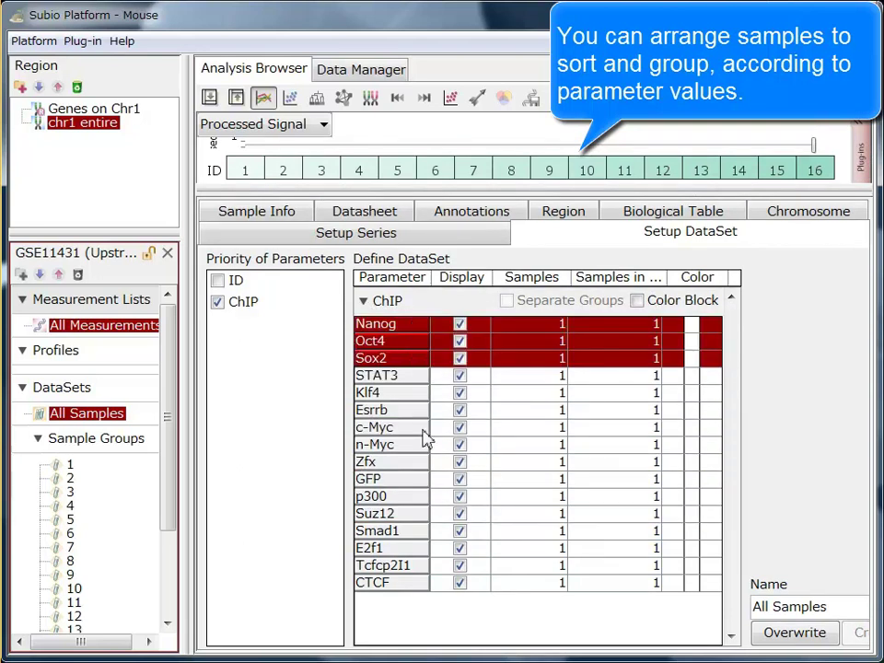
Move p300 and Suz12 to the end of the ChIP order, followed by GFP as the last entry
left_click(395, 514)
left_click(395, 495, "shift")
left_click_drag(395, 495, 396, 604)
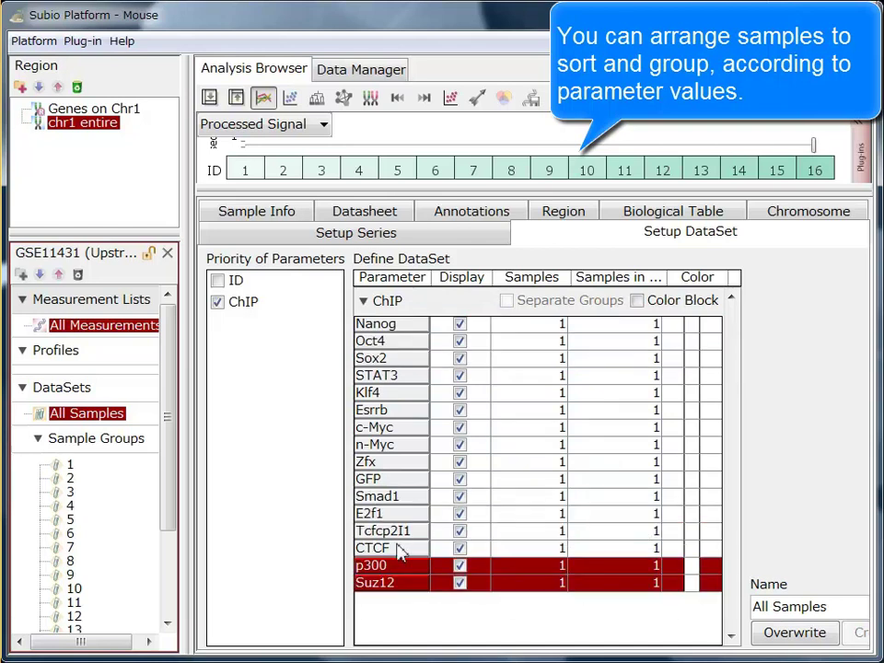
left_click(394, 481)
left_click_drag(394, 481, 397, 607)
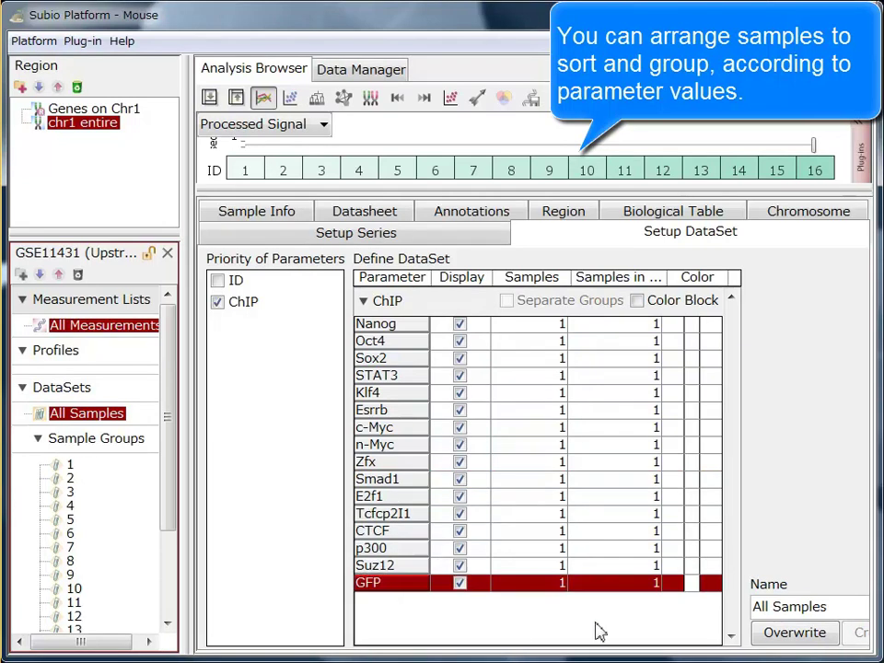
Overwrite the All Samples dataset with the new order and with color blocks enabled for ChIP
left_click(774, 636)
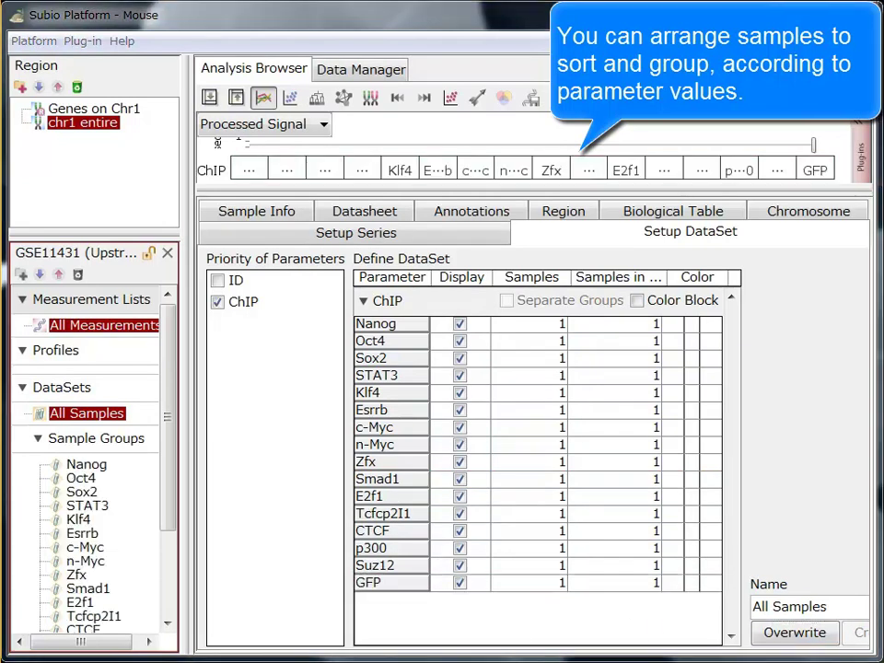
left_click(642, 304)
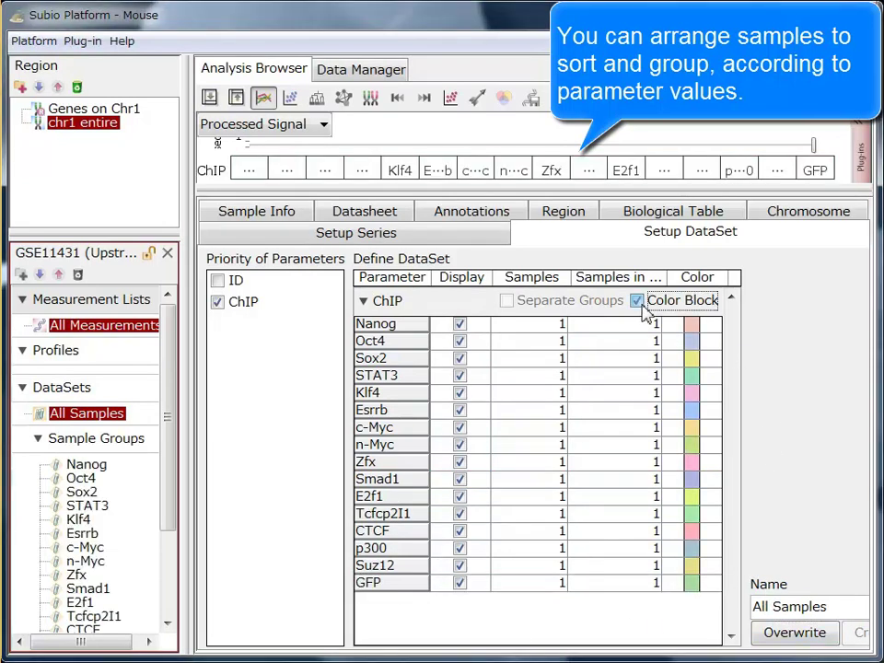
left_click(772, 639)
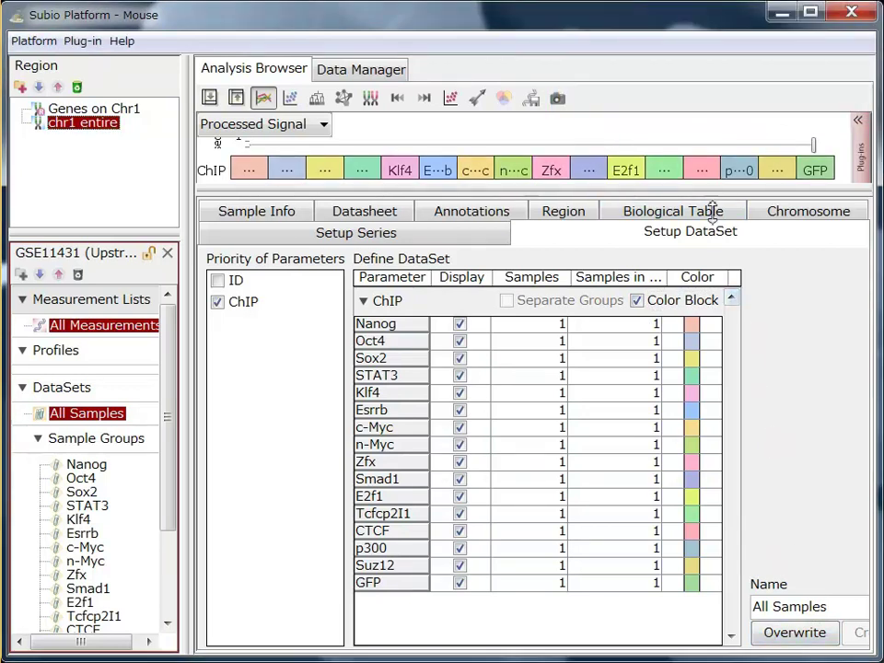
Filter all measurements for bins whose mean Ch1 Raw Signal is > 10 in the Nanog sample group
left_click_drag(712, 210, 726, 438)
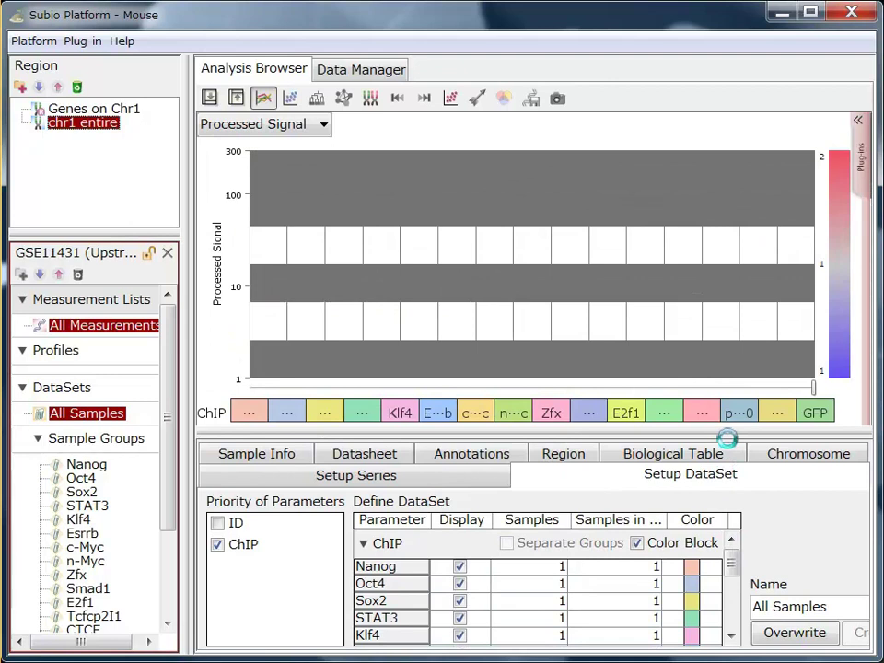
left_click(862, 195)
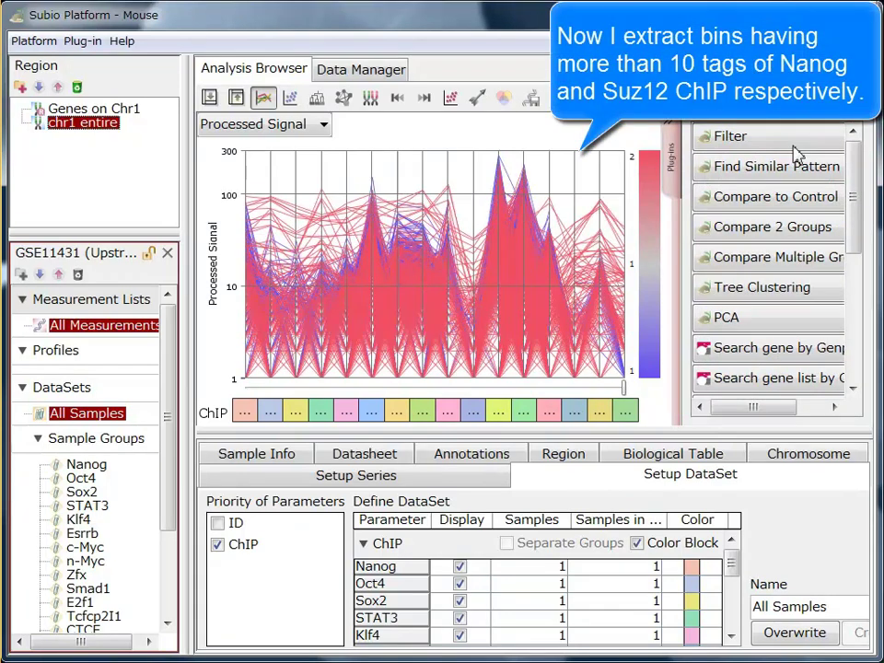
left_click(798, 157)
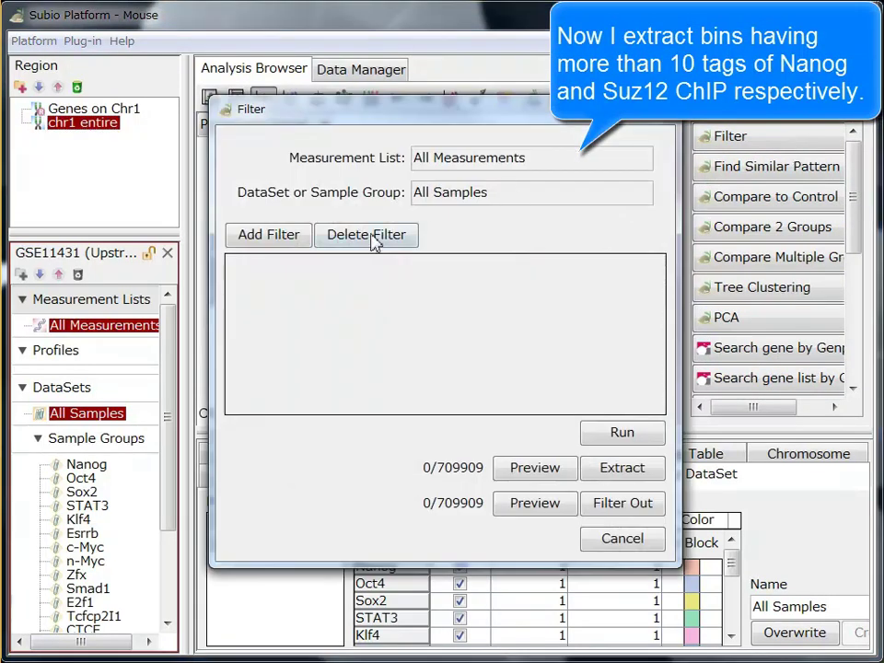
left_click(301, 239)
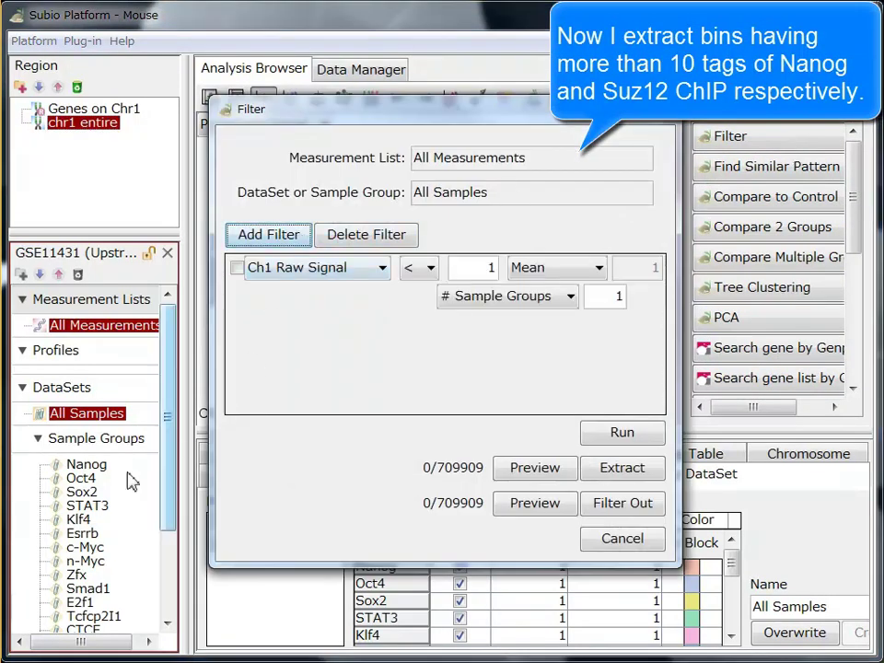
left_click_drag(88, 466, 567, 206)
left_click(419, 268)
left_click(412, 312)
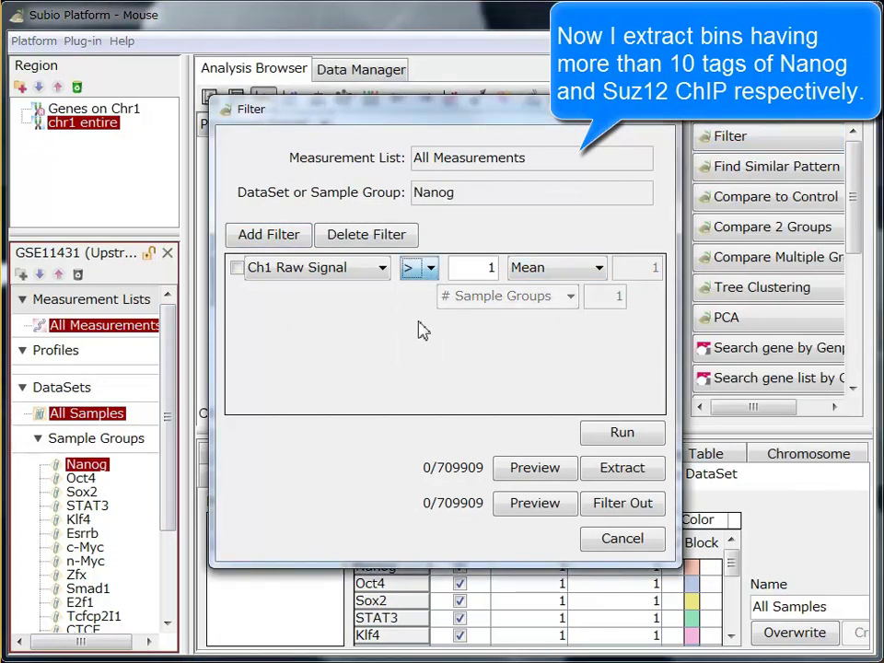
double_click(491, 268)
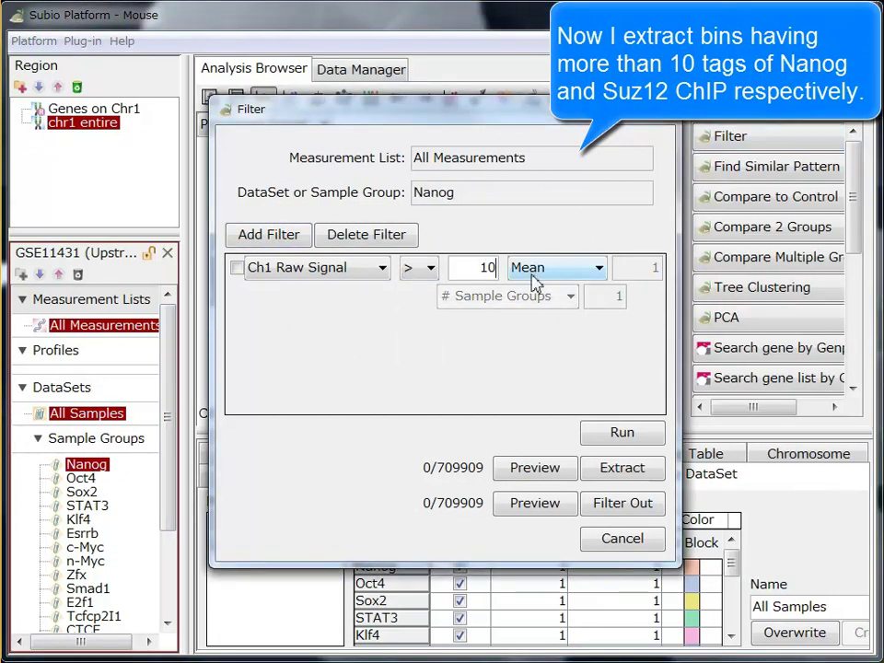
left_click(612, 431)
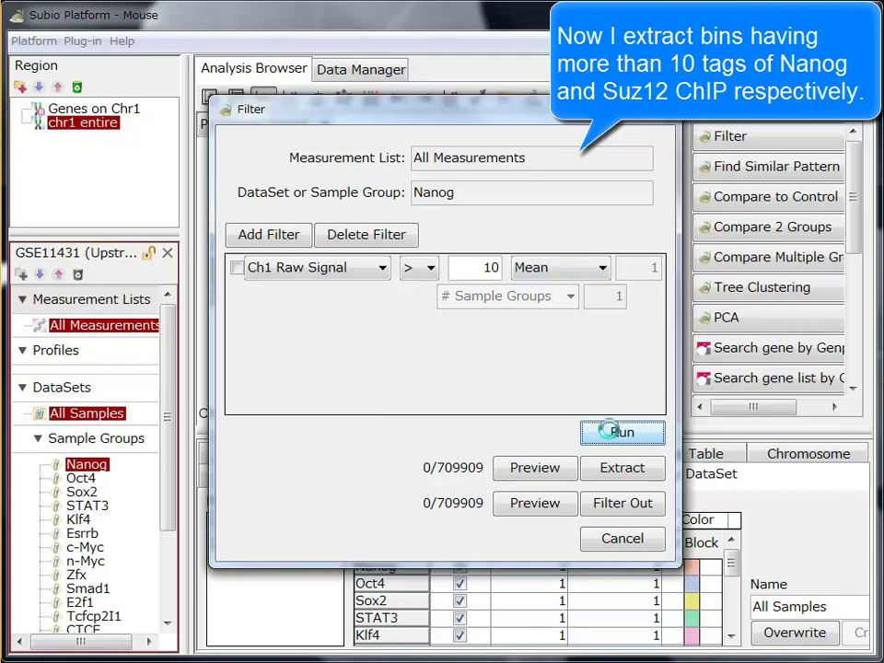
Extract the filtered Nanog bins and save them as the measurement list "nanog >10"
left_click(621, 468)
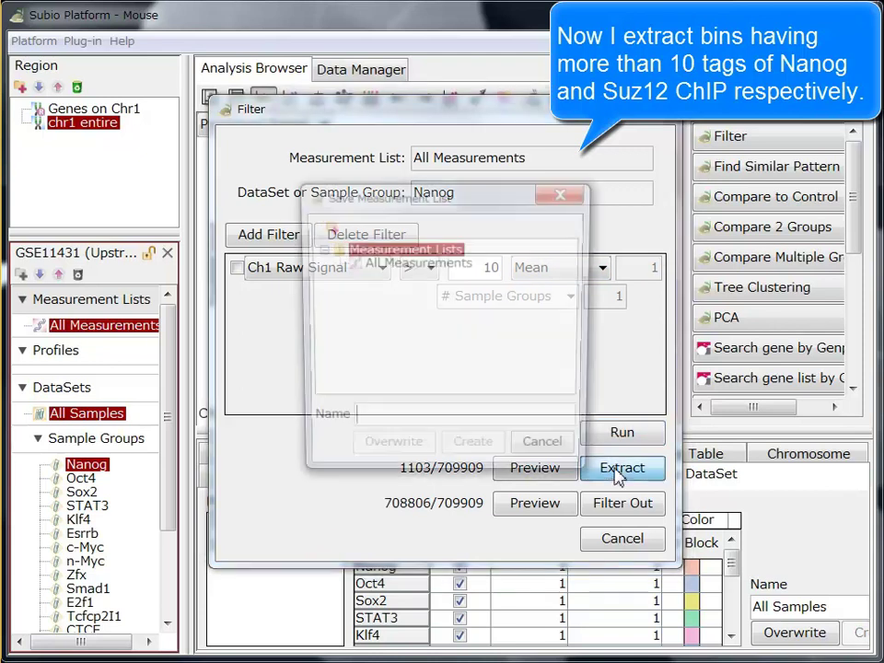
type("nanog >10")
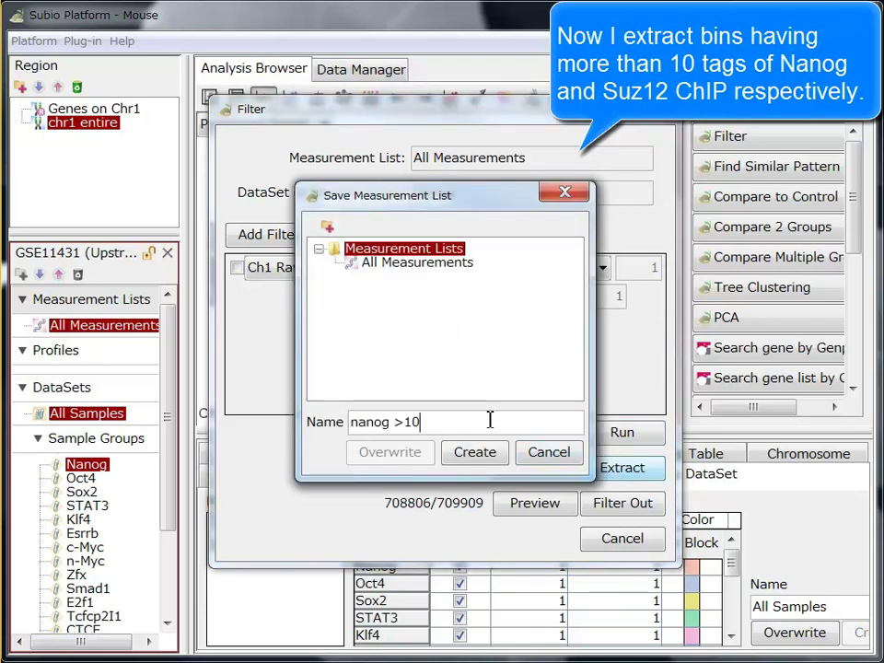
key("Return")
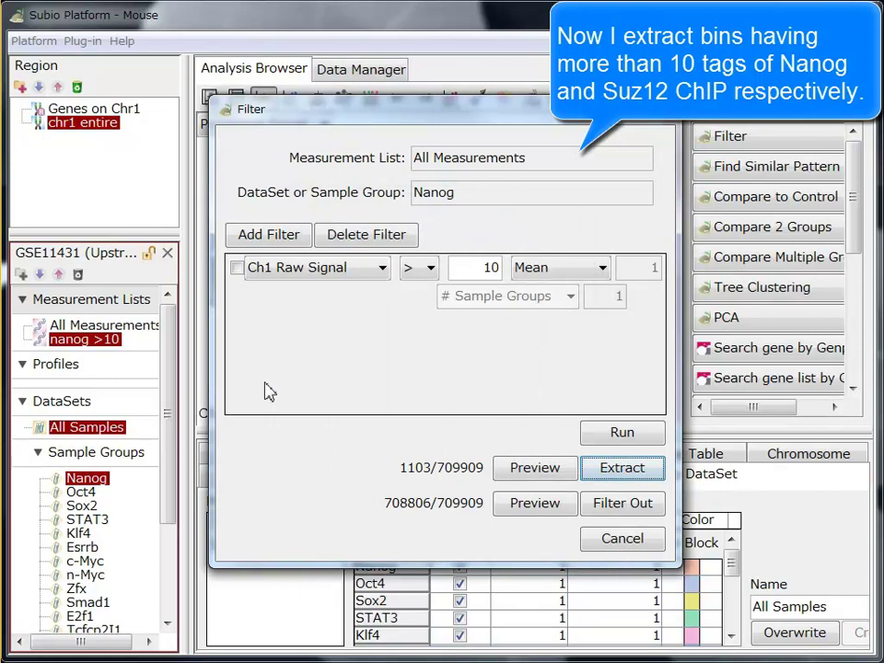
Switch the filter's sample group to Suz12 and run it with the same signal criterion
left_click_drag(171, 414, 173, 525)
left_click(91, 536)
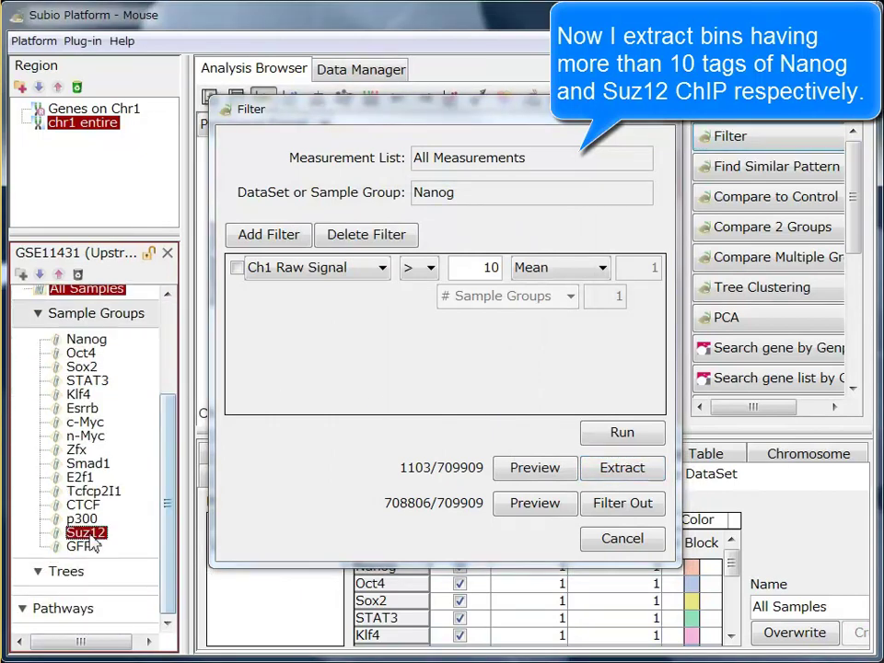
left_click_drag(93, 539, 443, 193)
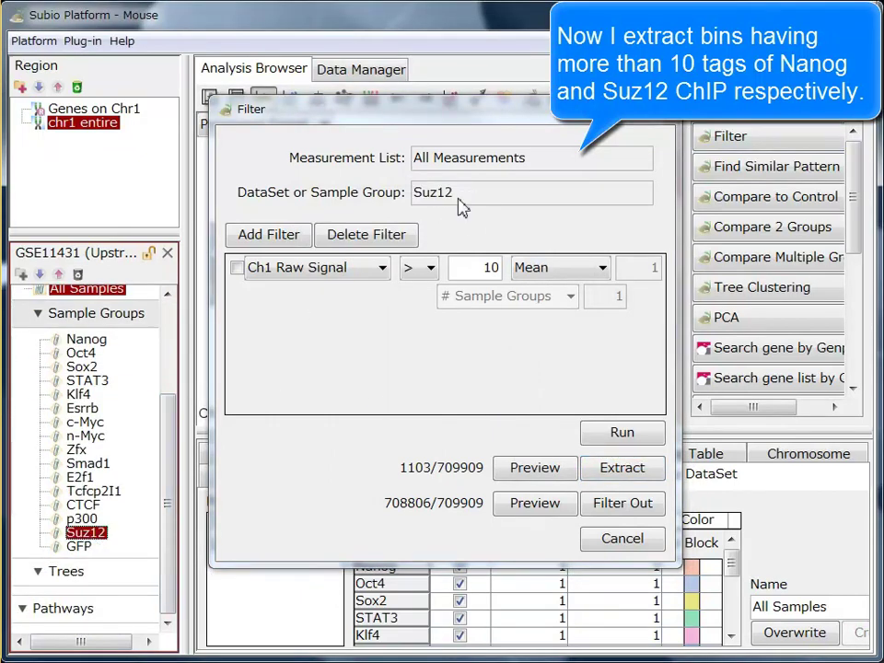
left_click(624, 432)
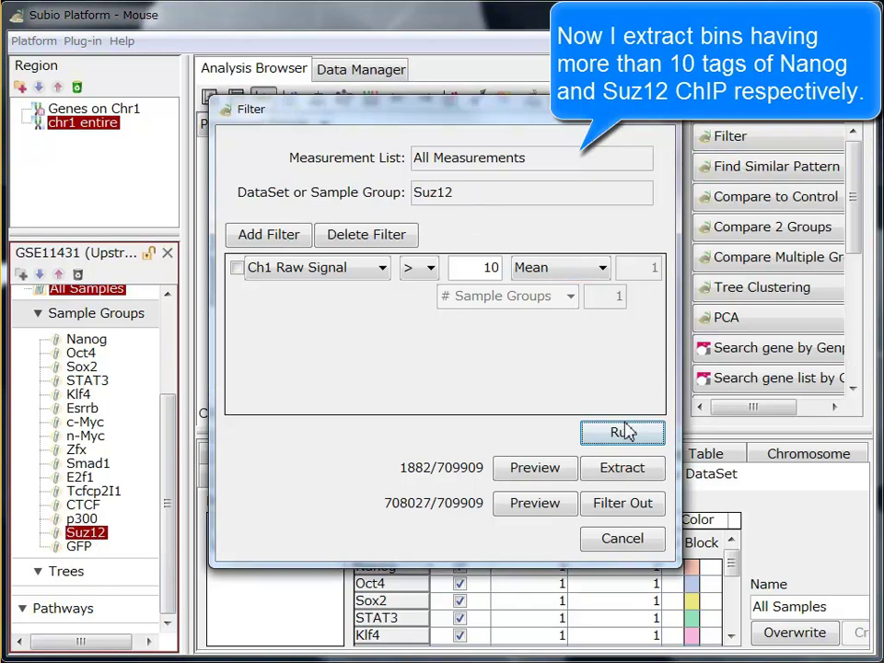
Extract the filtered Suz12 bins as the measurement list "Suz12 >10" and leave the filter
left_click(621, 468)
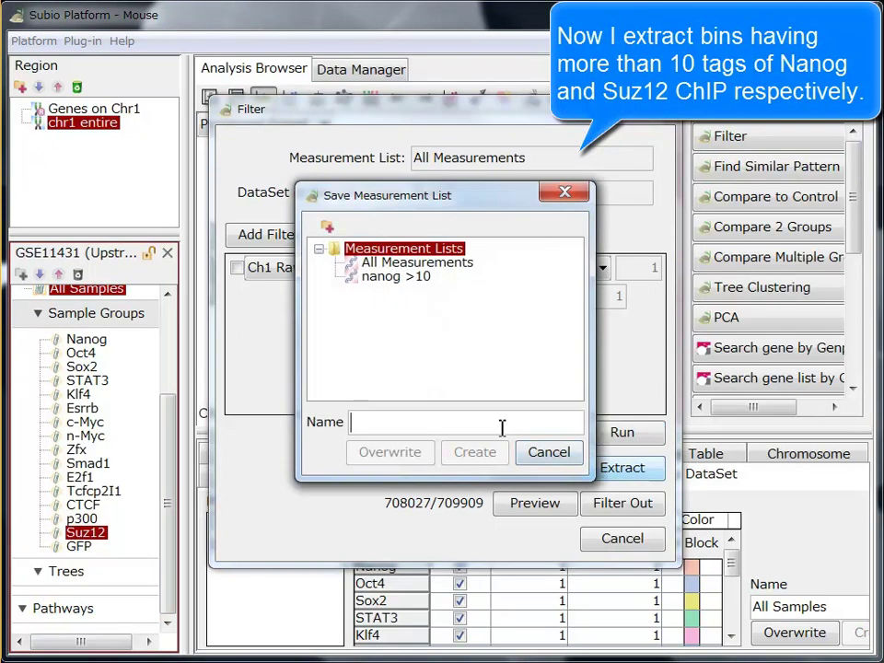
type("Suz12 >10")
left_click(477, 453)
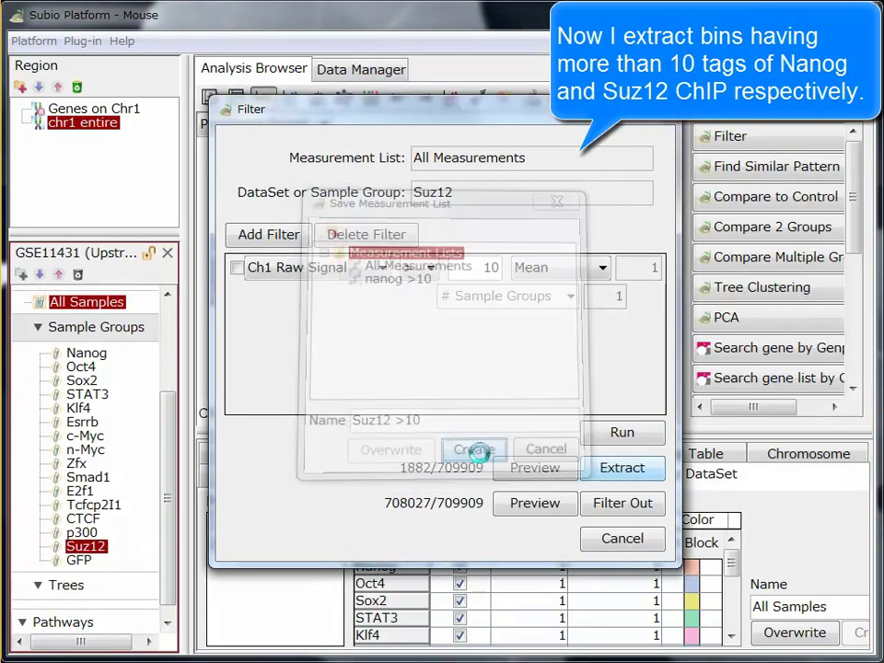
left_click(606, 545)
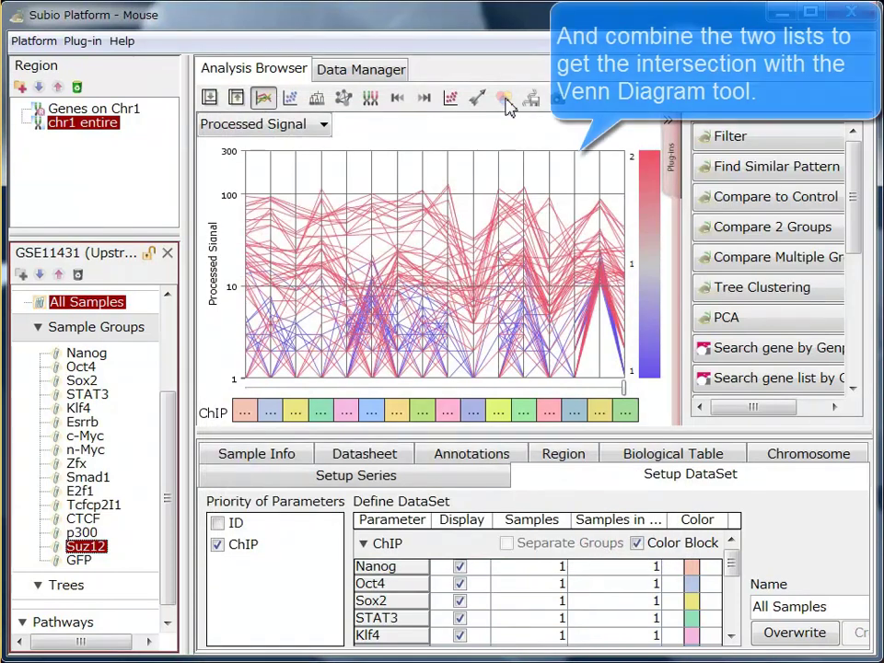
Compare the "nanog >10" and "Suz12 >10" lists in a Venn Diagram
left_click(505, 100)
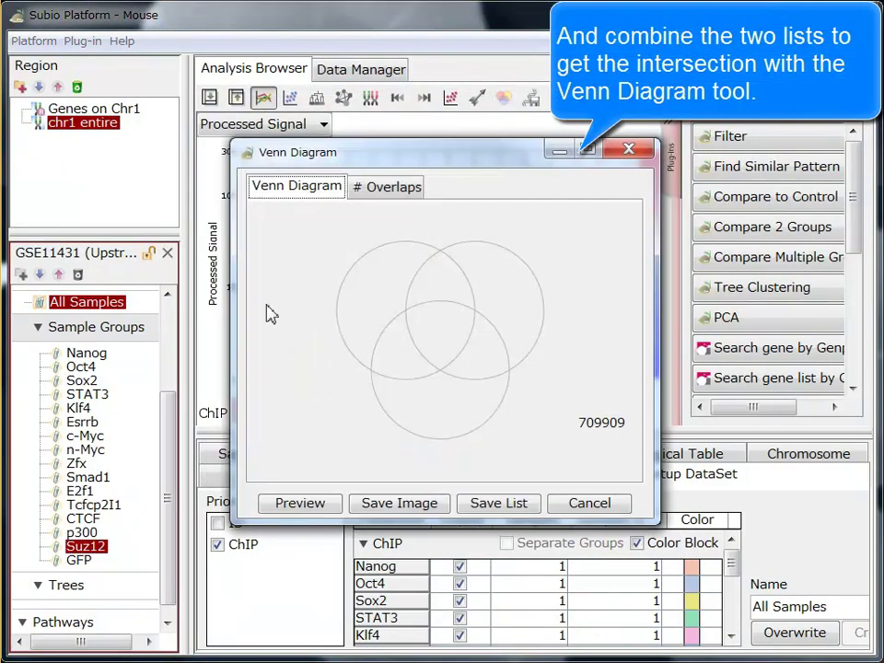
scroll(171, 316, "up", 3)
left_click_drag(97, 340, 375, 313)
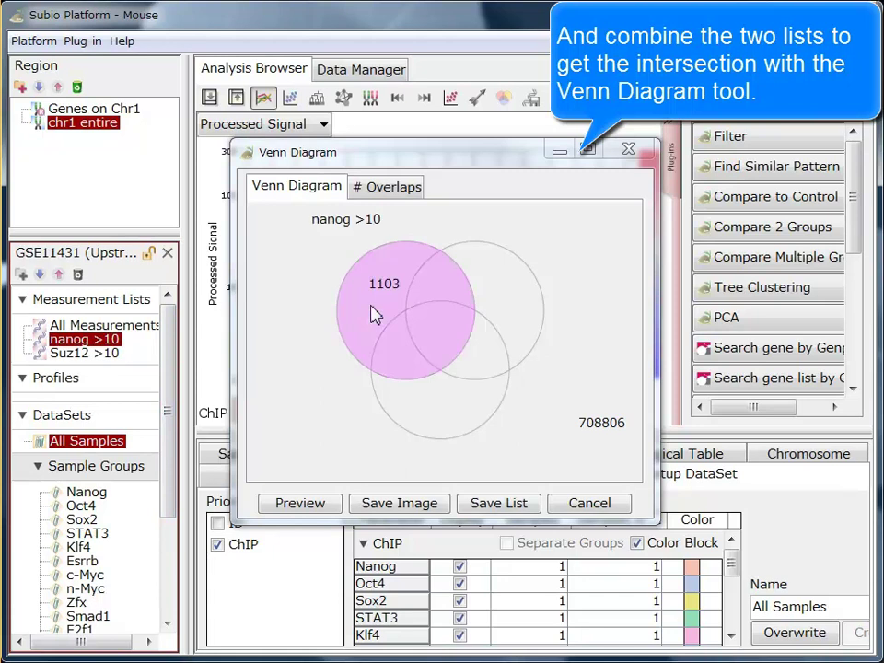
left_click(109, 354)
left_click_drag(110, 359, 529, 306)
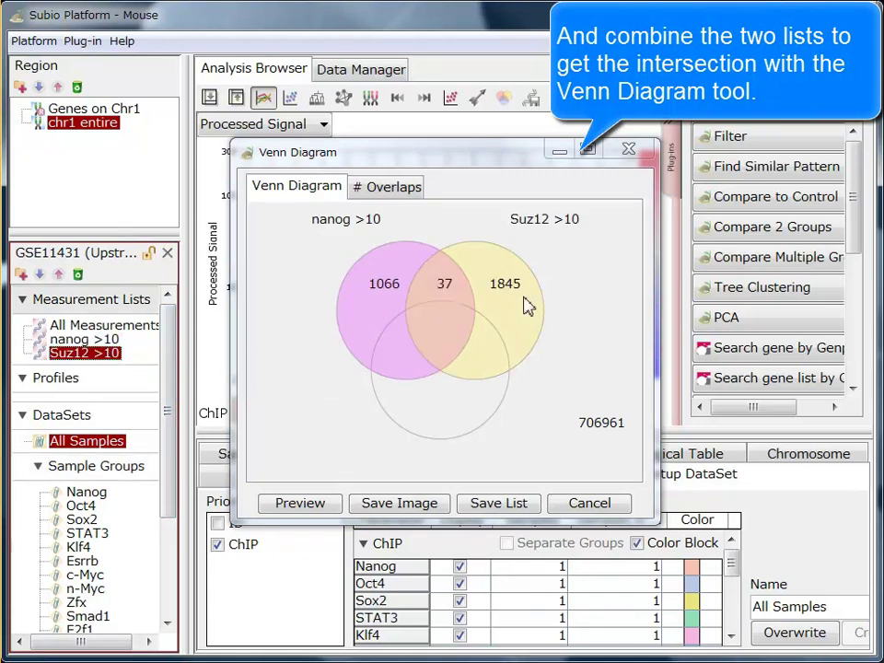
Save the intersection of the two lists as ">10 at nanog and Suz12" and close the Venn Diagram
left_click(435, 288)
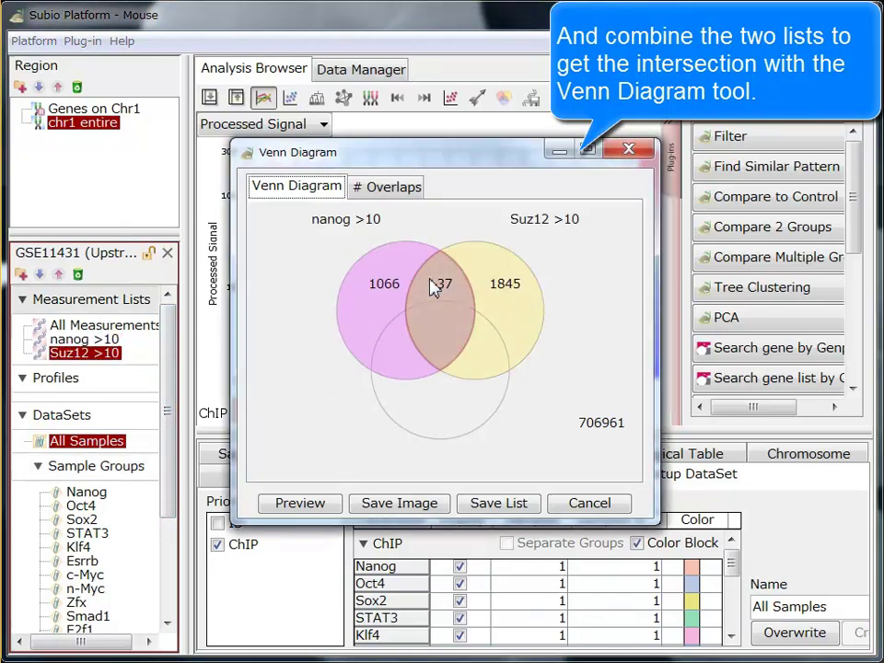
left_click(497, 503)
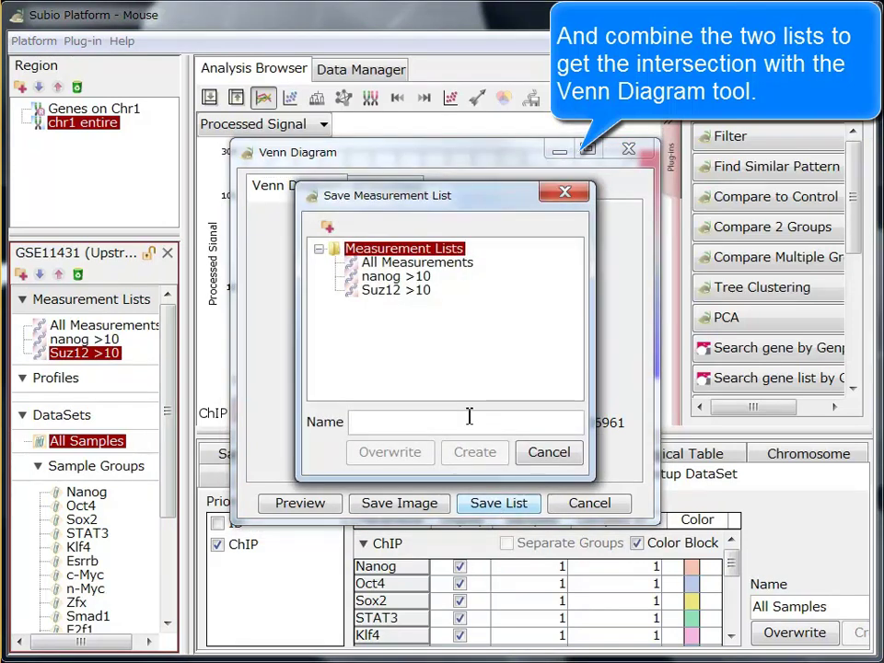
type(">10 at nanog and Suz12")
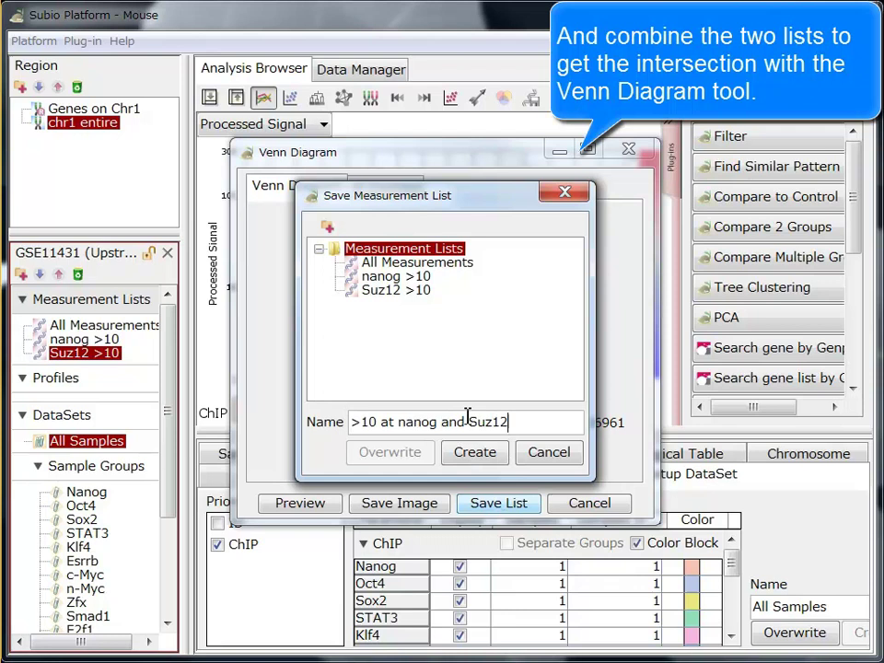
key("Return")
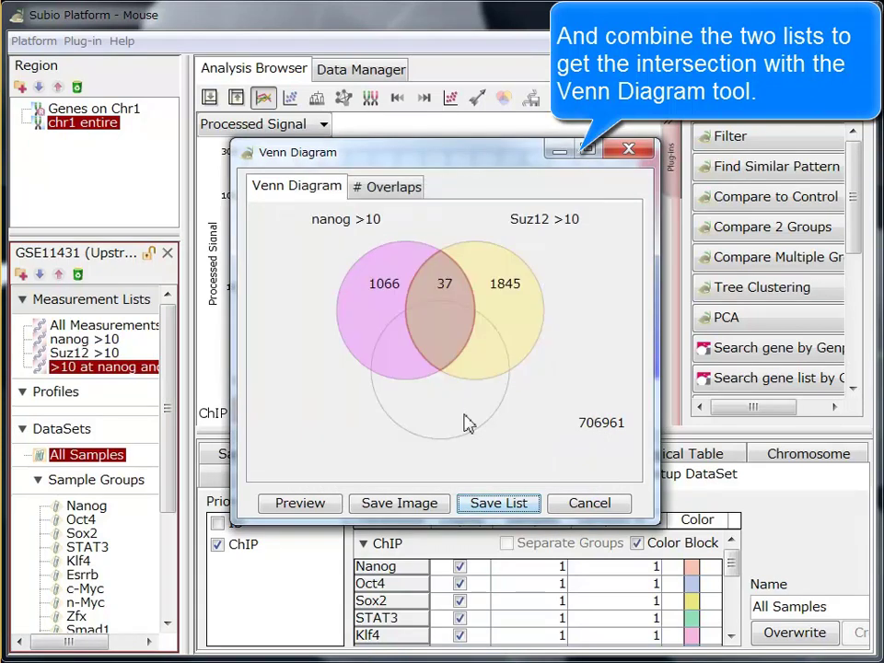
left_click(586, 503)
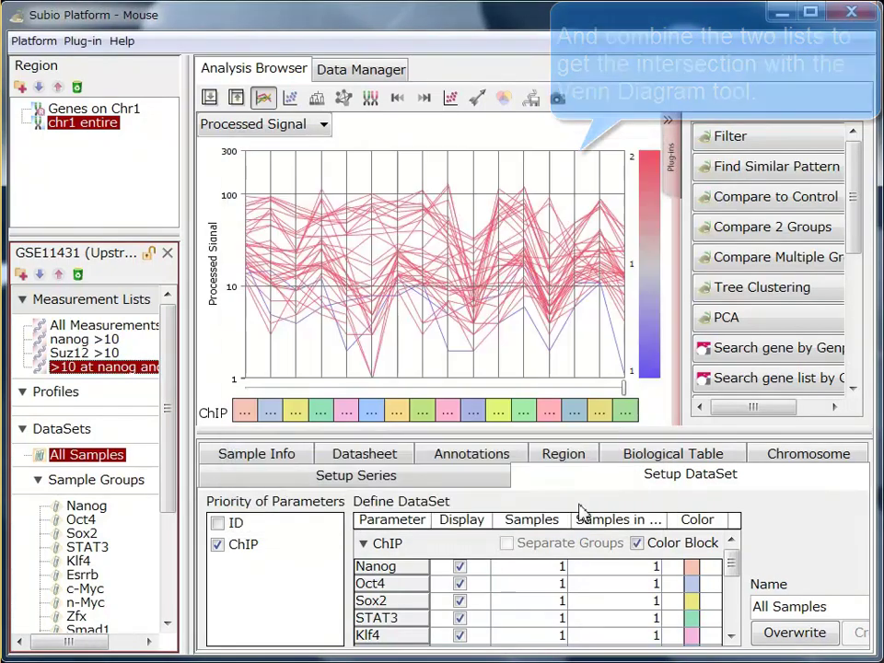
Select all the plotted intersection bins and inspect the marked chr5 location against the RefSeq genes in the genome view
left_click_drag(325, 181, 751, 330)
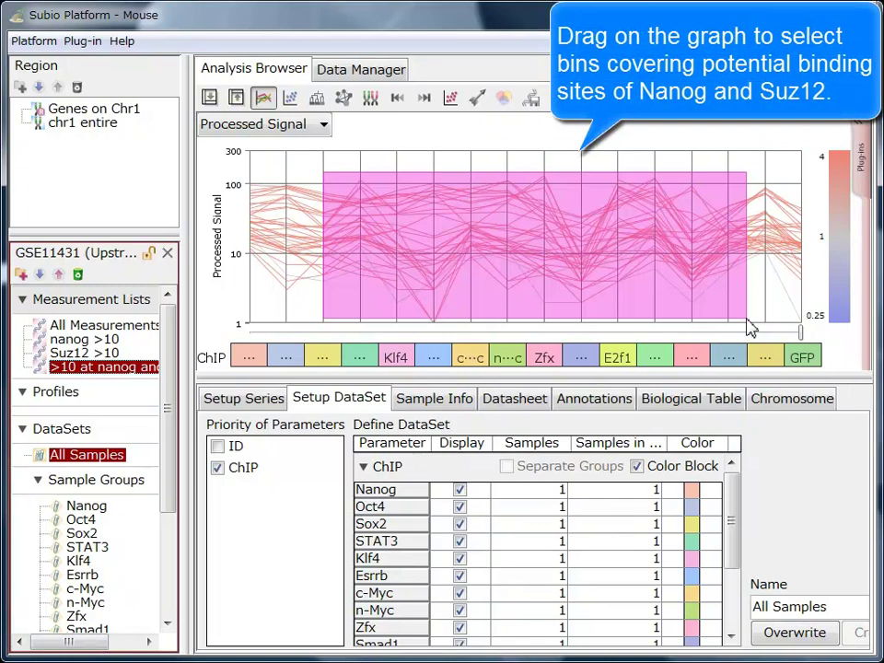
left_click(792, 403)
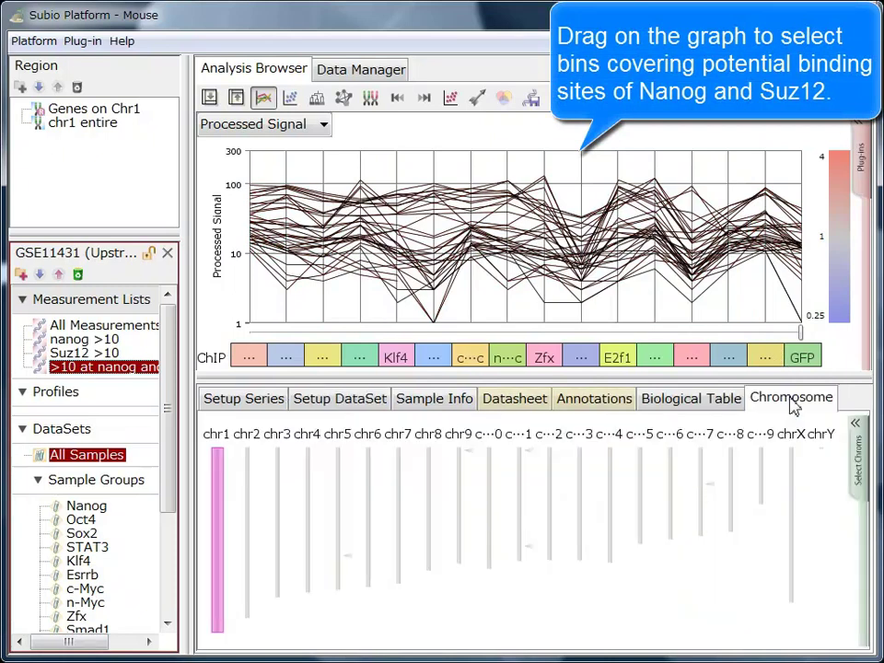
left_click(341, 558)
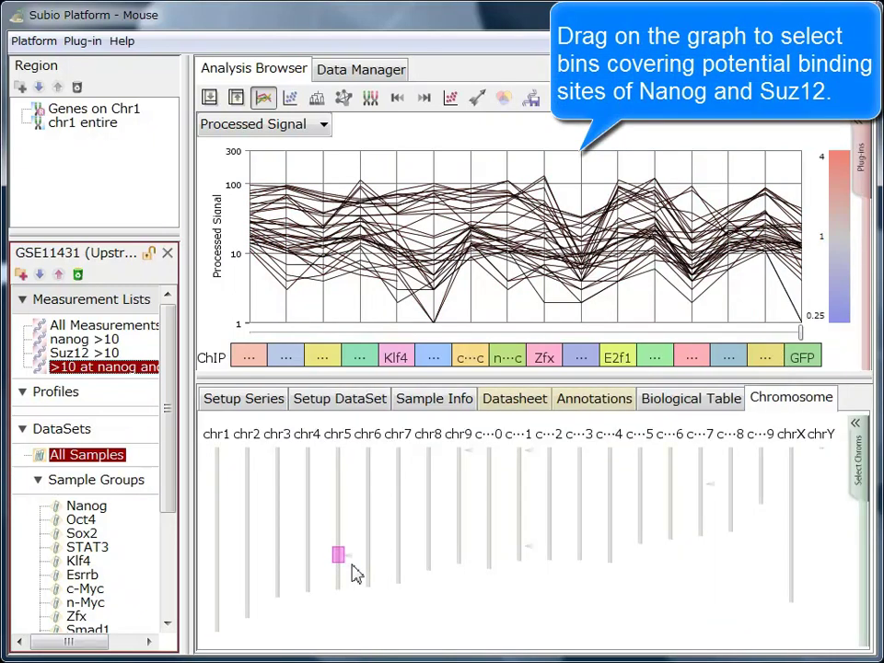
left_click(373, 100)
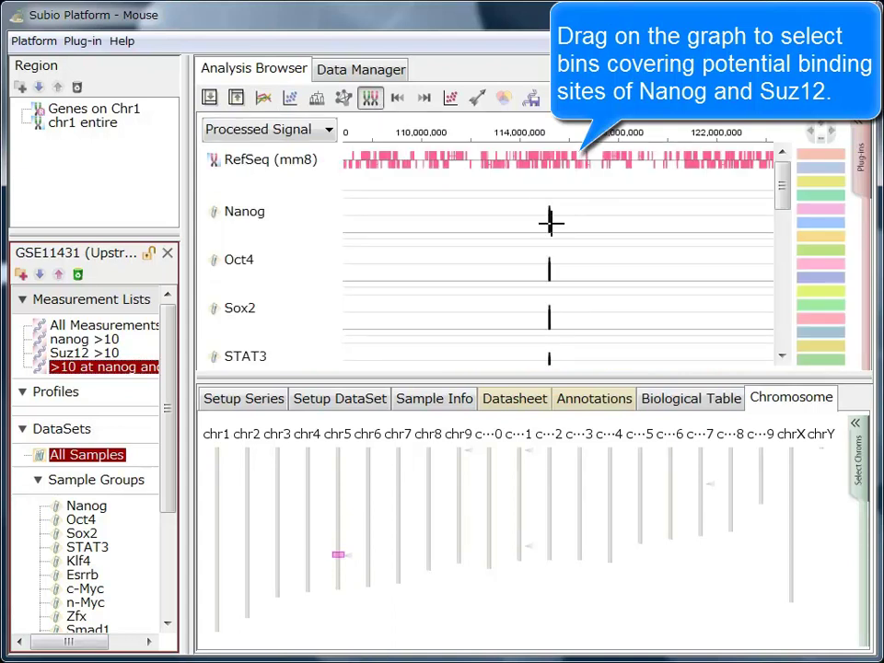
scroll(550, 221, "up", 3)
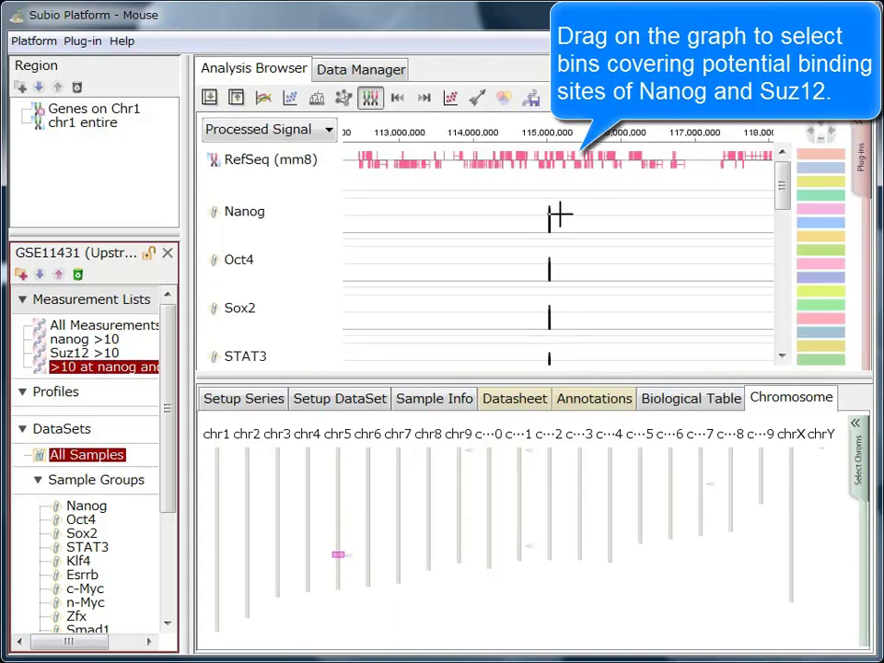
left_click(824, 132)
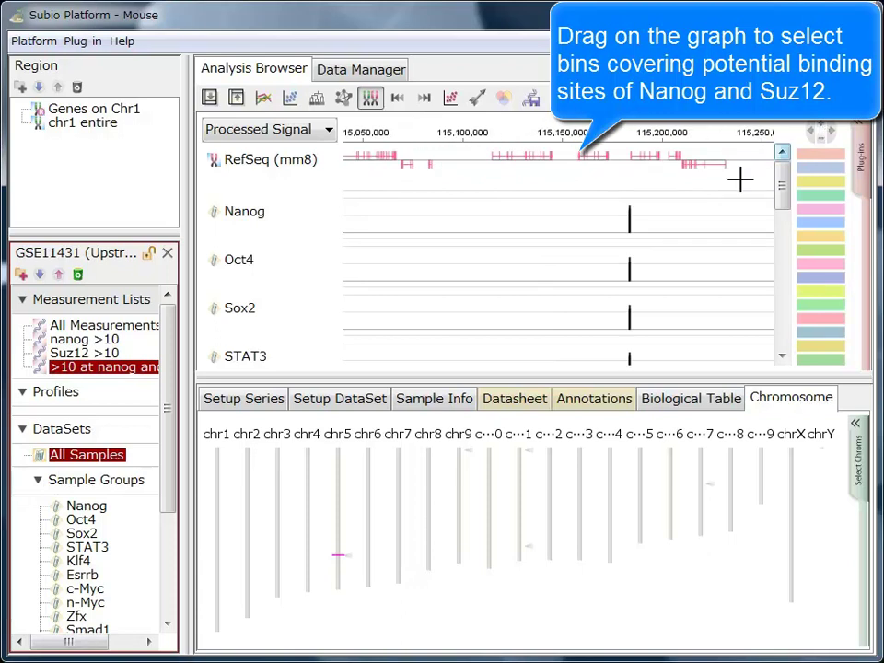
scroll(629, 229, "up", 2)
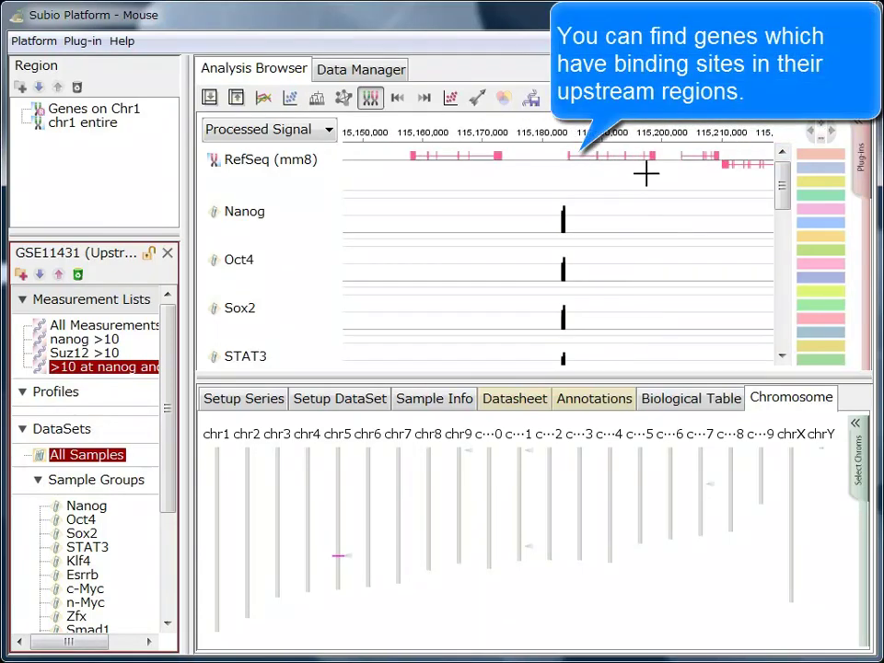
Select the RefSeq gene just downstream of the chr5 binding peak and look it up in the Biological Table
left_click(619, 156)
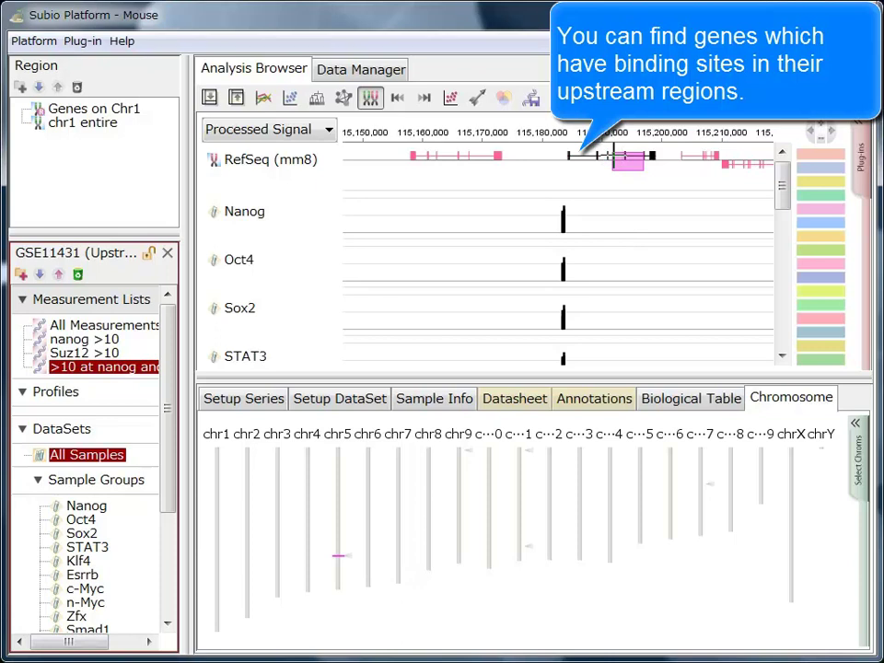
left_click(627, 200)
left_click(689, 400)
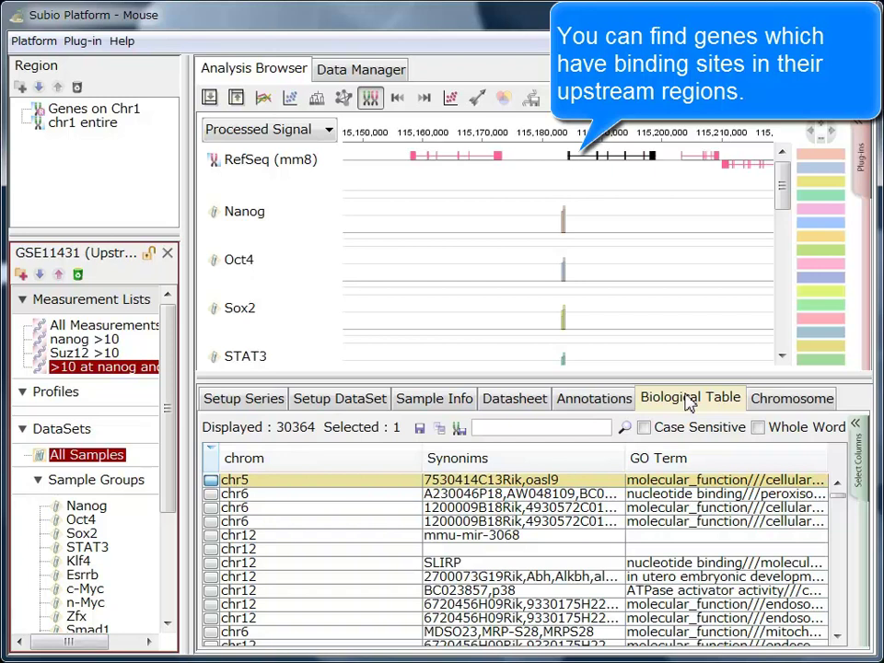
Run the Genomic Location Filter as Upstream of Query Track, with ">10 at nanog and Suz12" as reference and RefSeq (mm8) as query
left_click(864, 155)
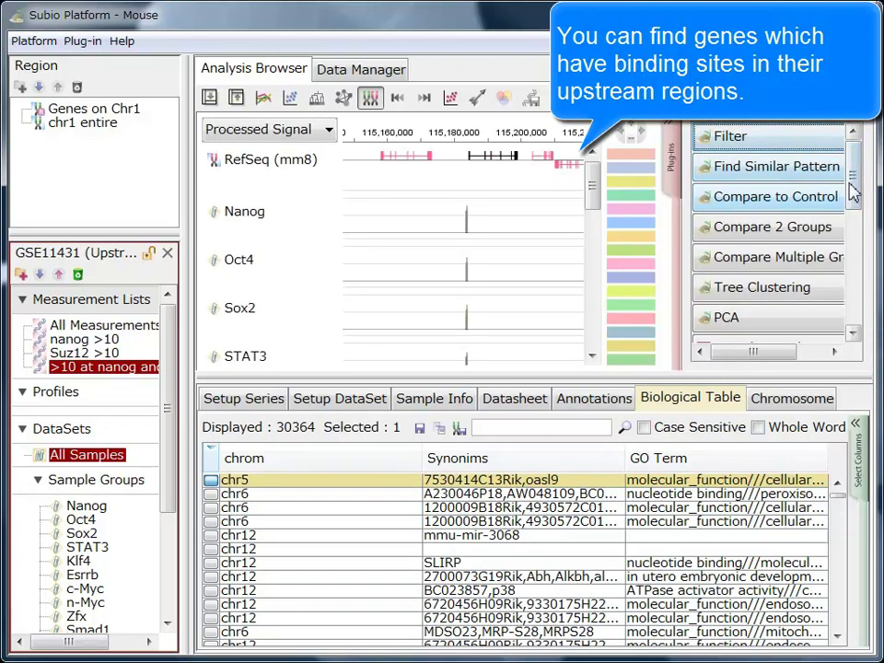
left_click_drag(851, 184, 840, 272)
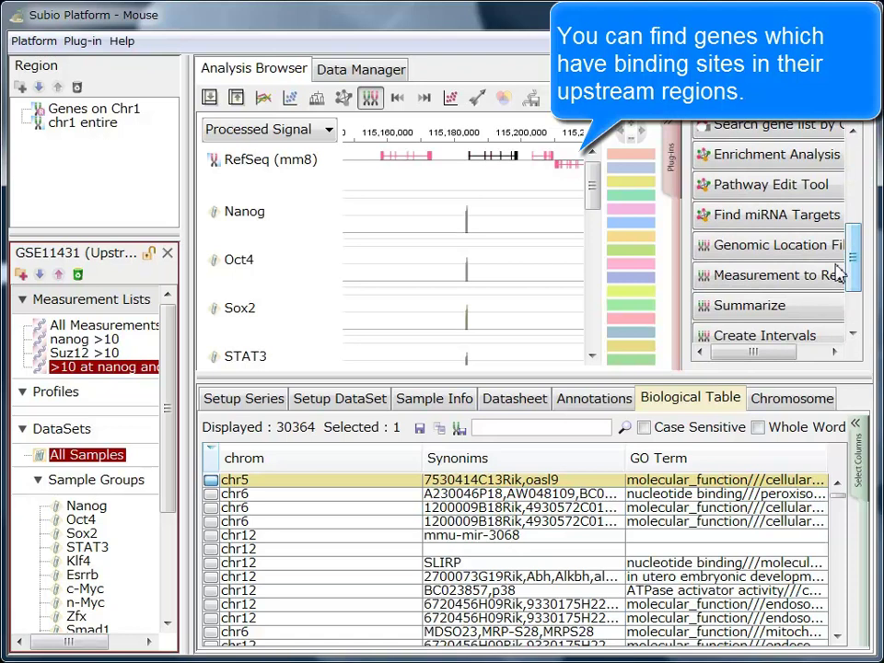
left_click(819, 256)
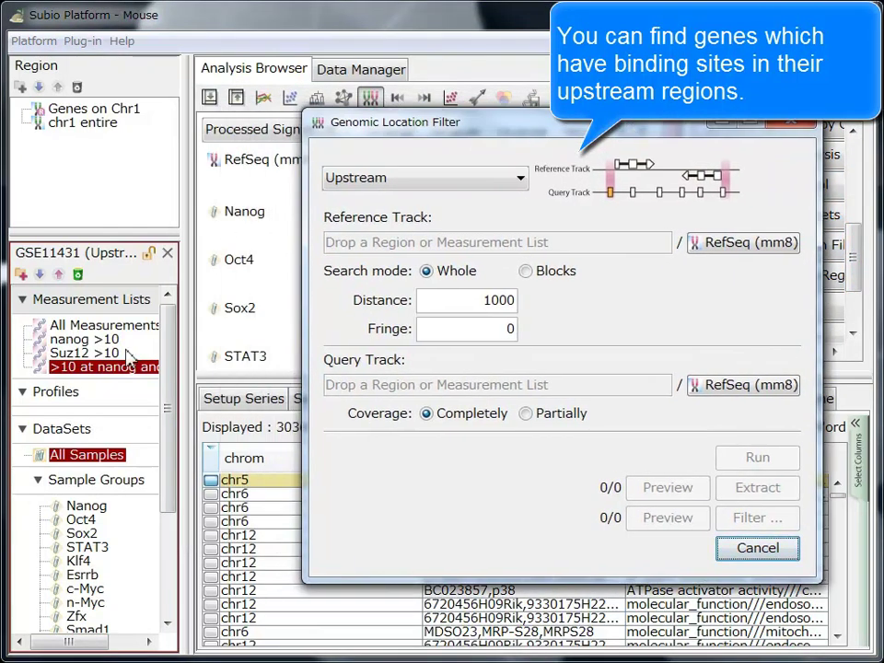
left_click_drag(129, 376, 369, 245)
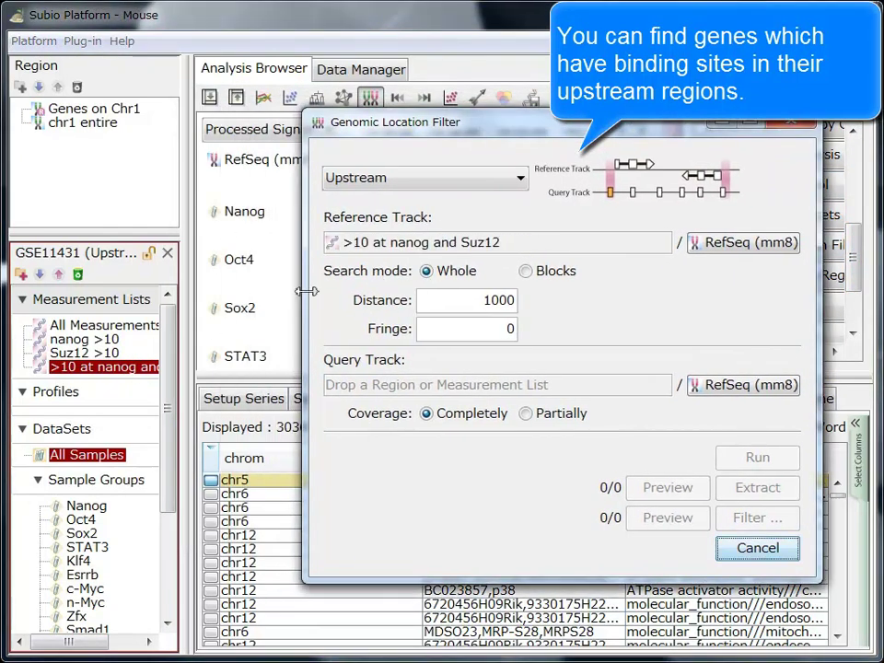
left_click(389, 182)
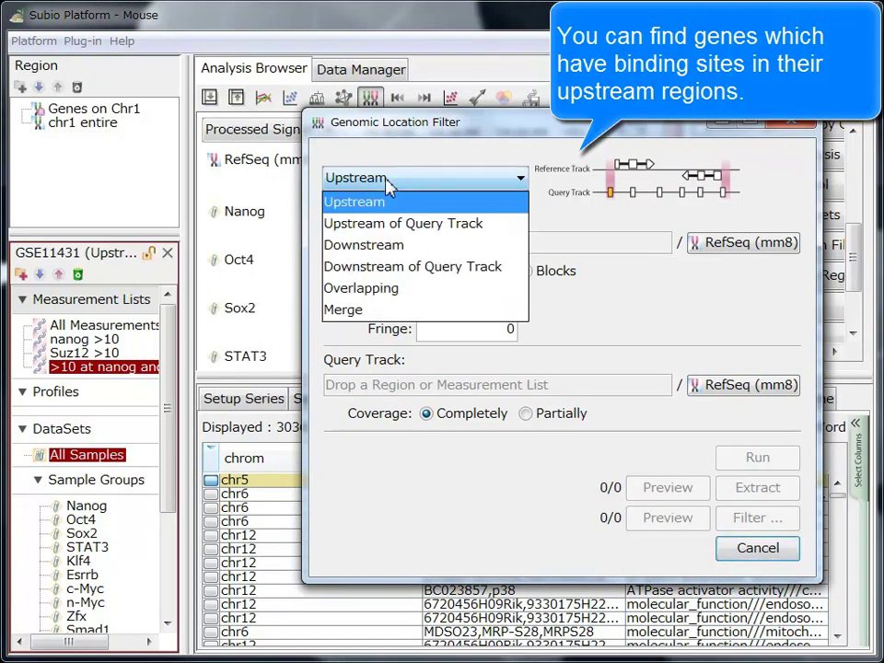
left_click(405, 223)
left_click(709, 385)
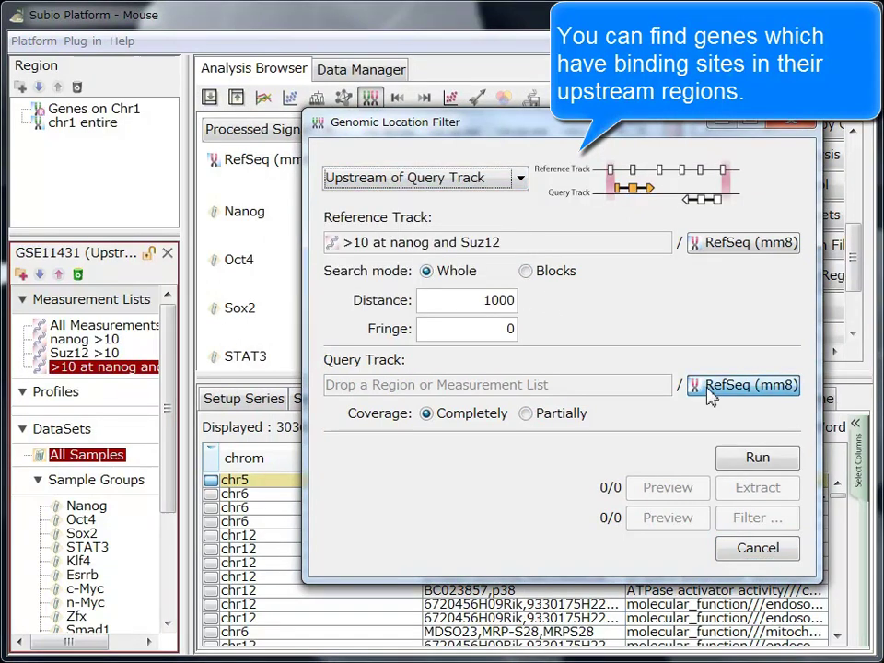
left_click(756, 458)
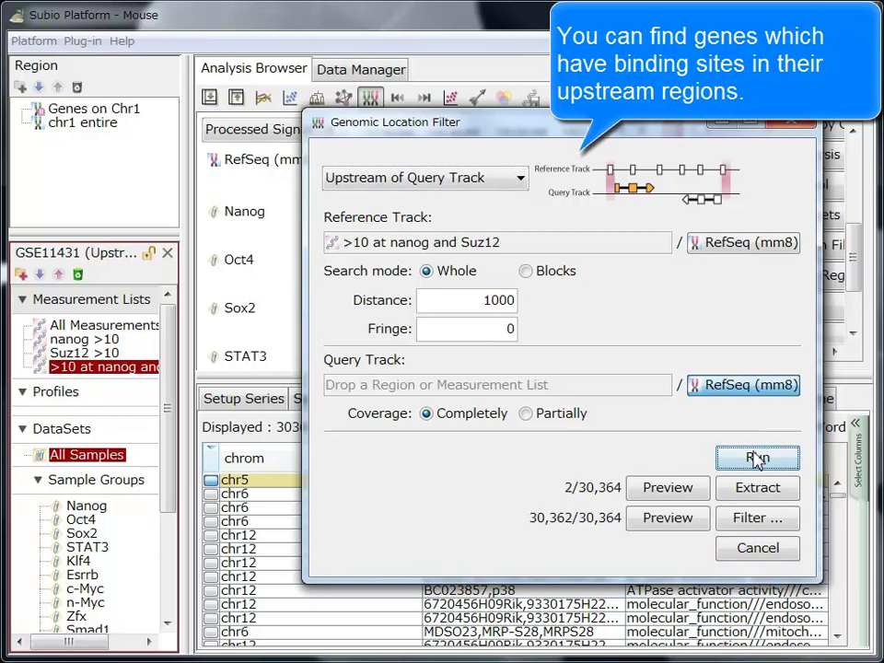
Set the filter's distance to 2000 and fringe to 1000, and rerun it
double_click(505, 302)
type("2")
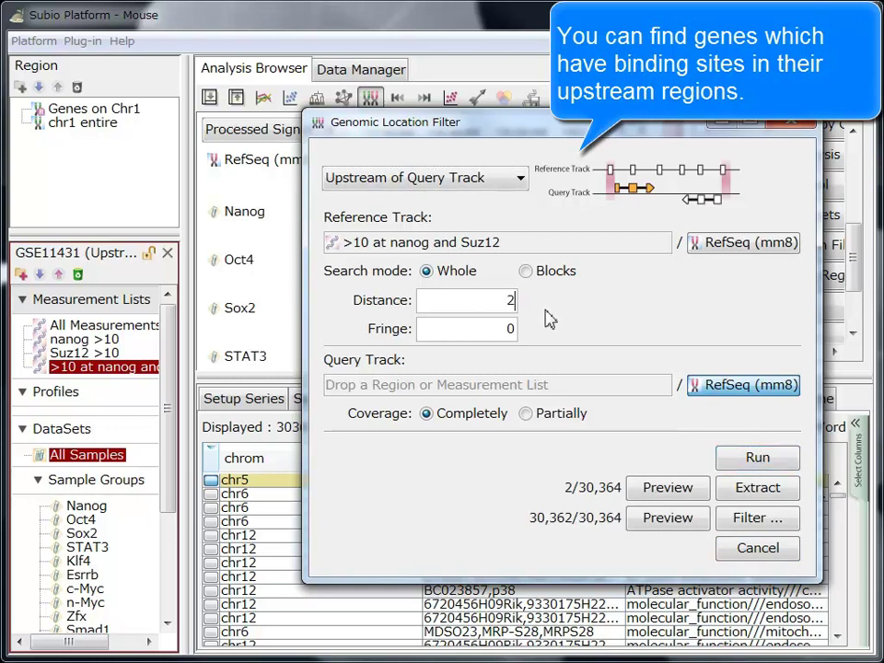
type("1000")
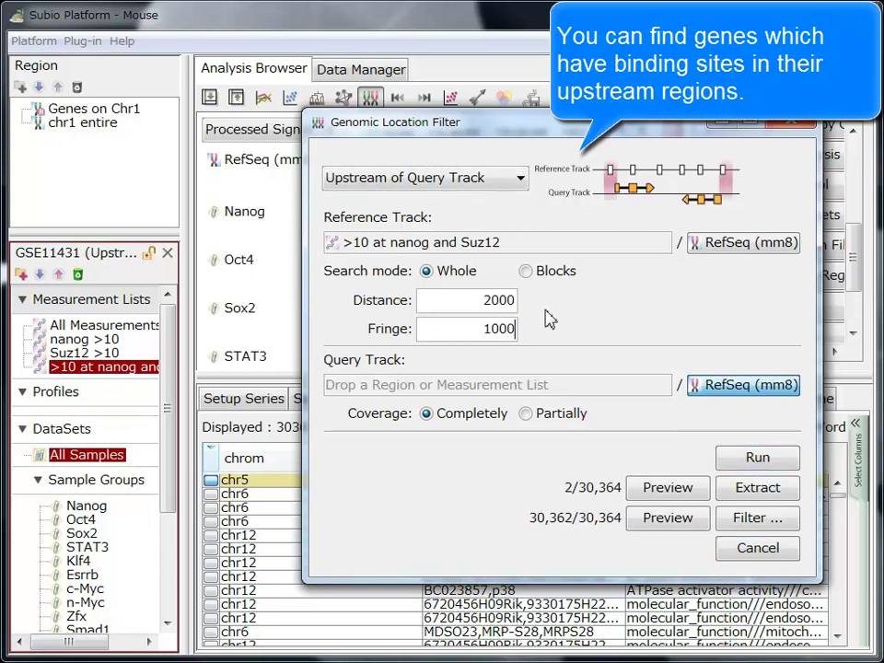
left_click(757, 460)
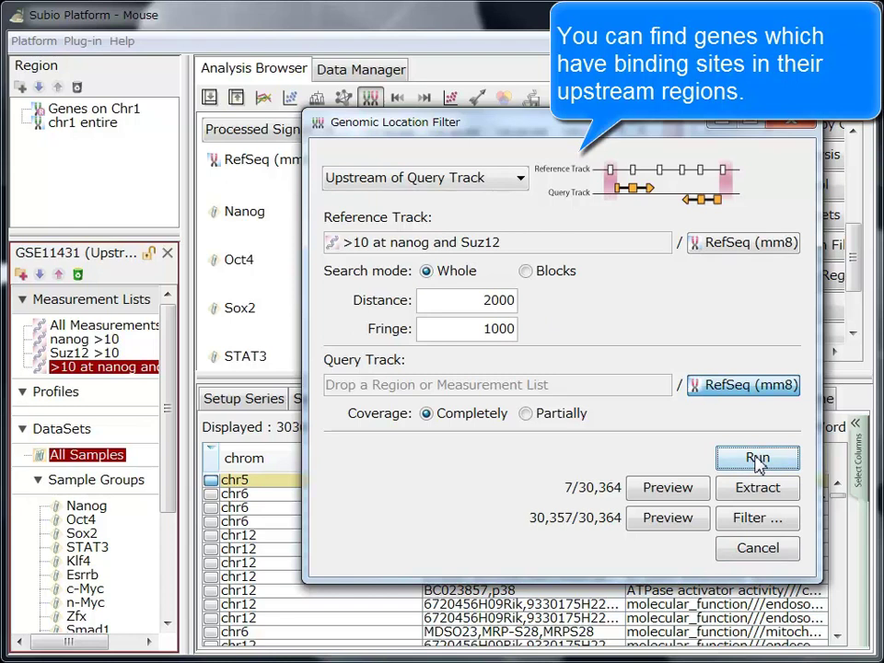
Extract the matching genes as a region named "genes having >10 nanog and suz12" and close the Genomic Location Filter
left_click(758, 487)
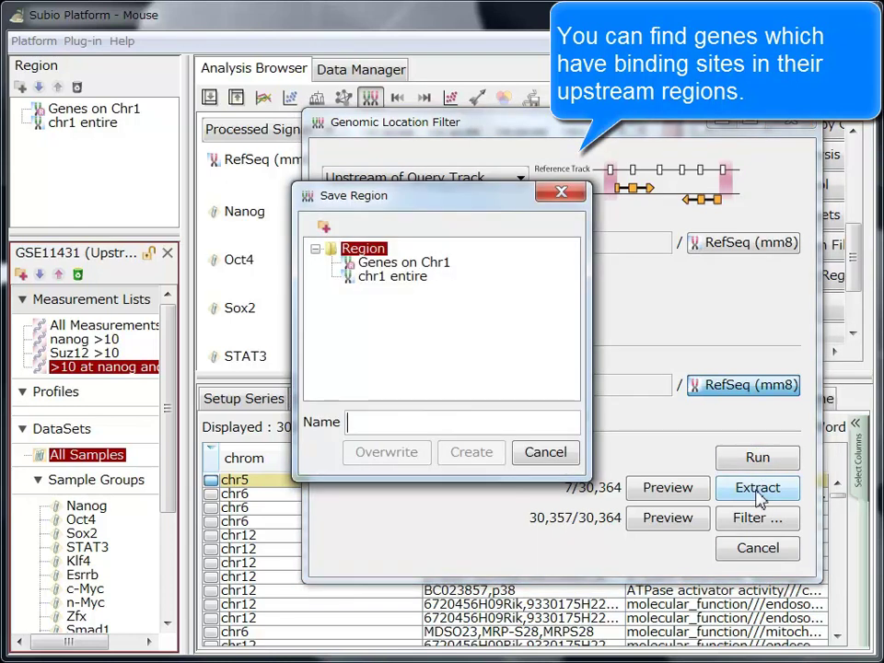
type("genes having >10 nanog and suz1")
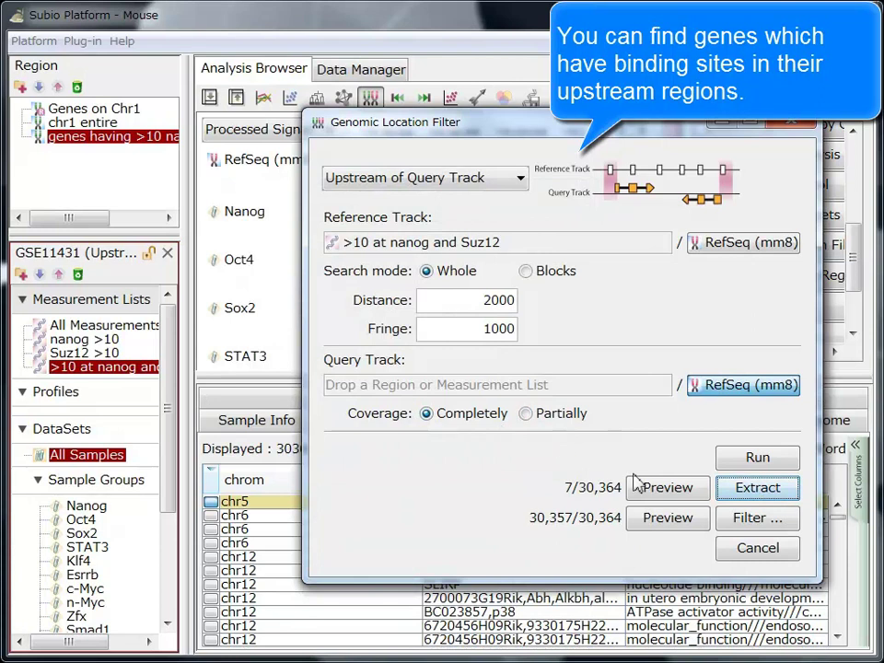
left_click(764, 551)
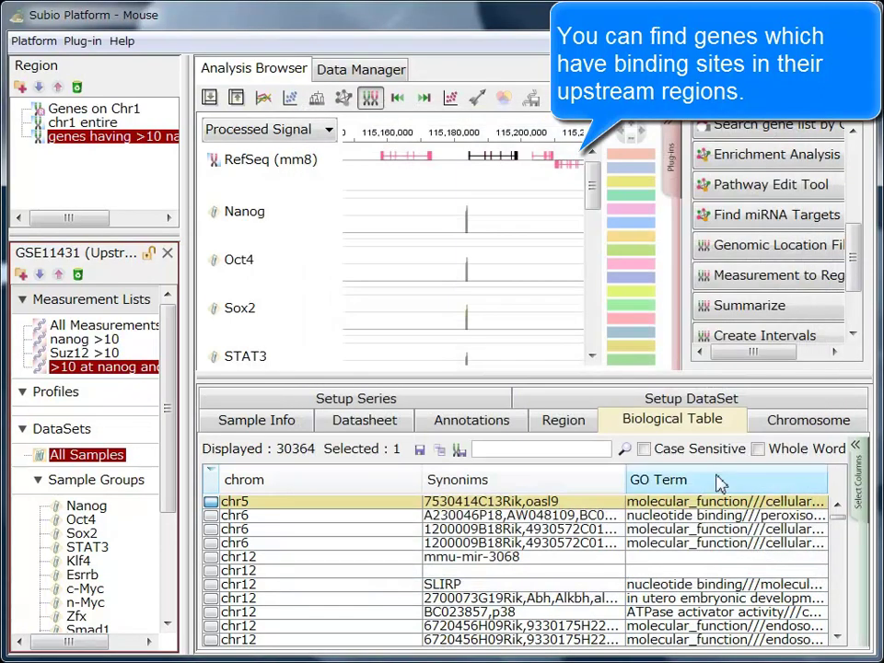
Select all genes of the extracted region and add the region as a track below RefSeq in the genome view
left_click(565, 422)
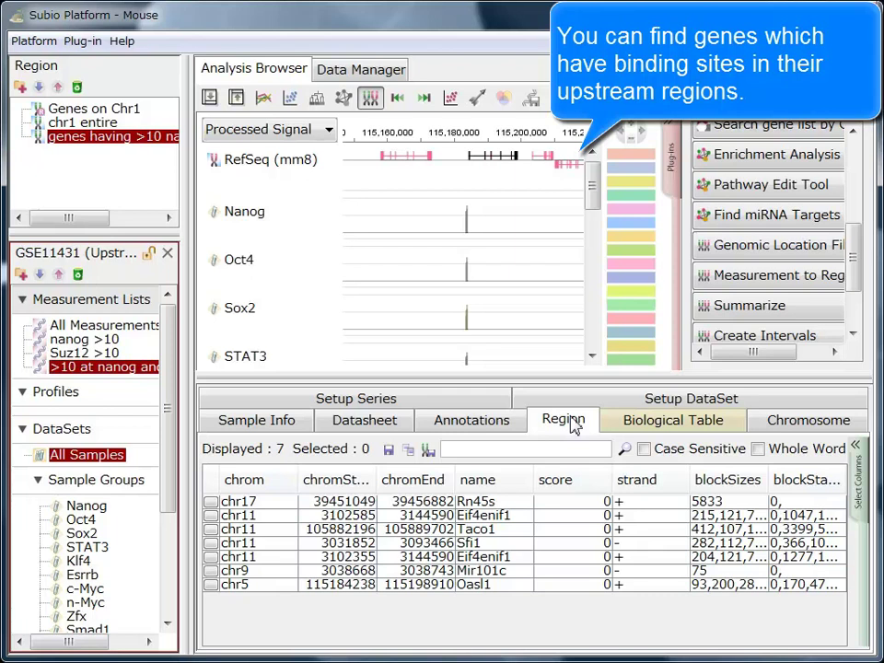
key("ctrl+a")
left_click_drag(92, 135, 289, 180)
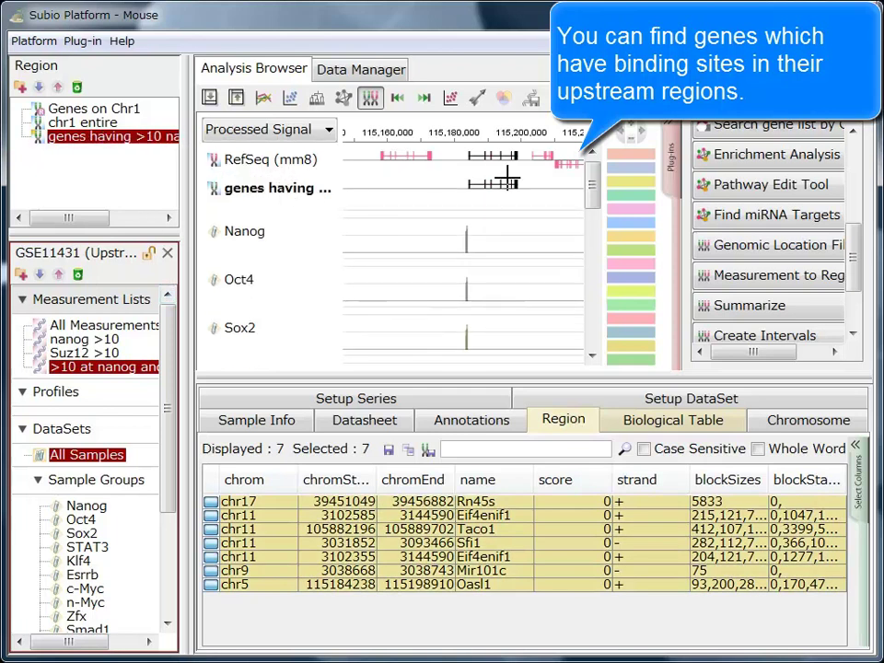
Step through the marked genome locations and look up the RefSeq genes beside the binding peaks in the Biological Table
left_click(666, 419)
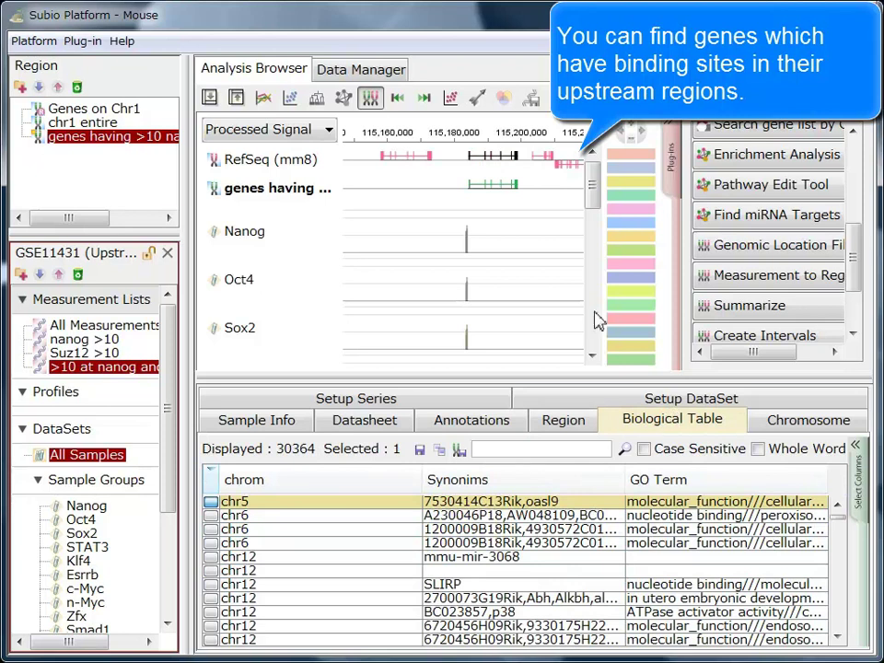
left_click(422, 97)
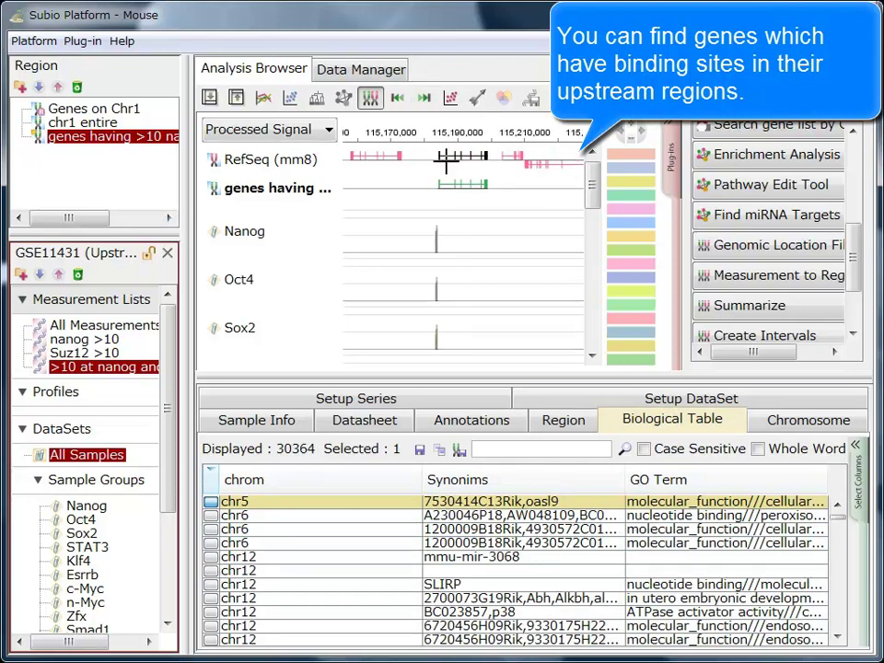
left_click(424, 97)
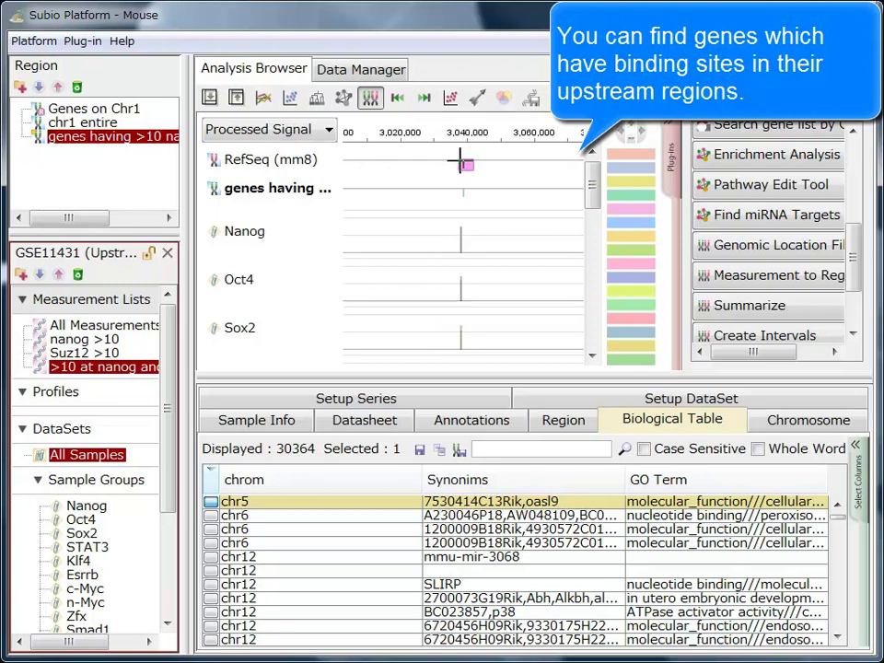
left_click(461, 162)
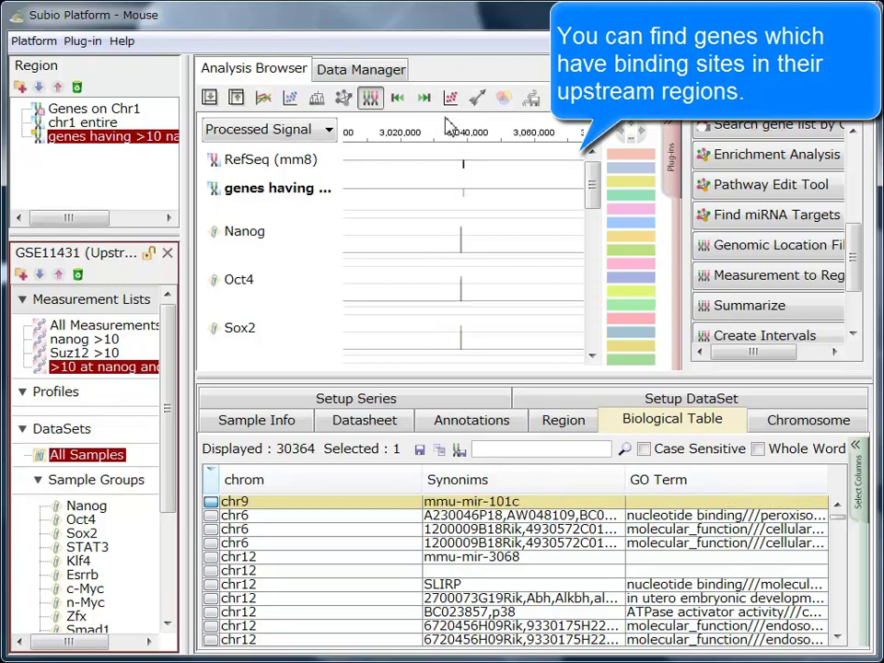
left_click(425, 99)
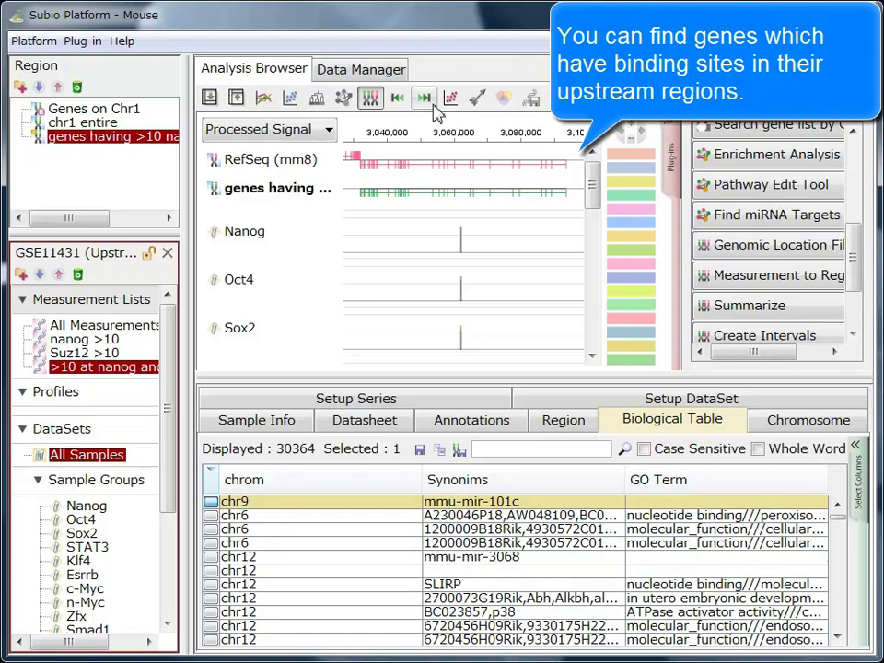
left_click(452, 164)
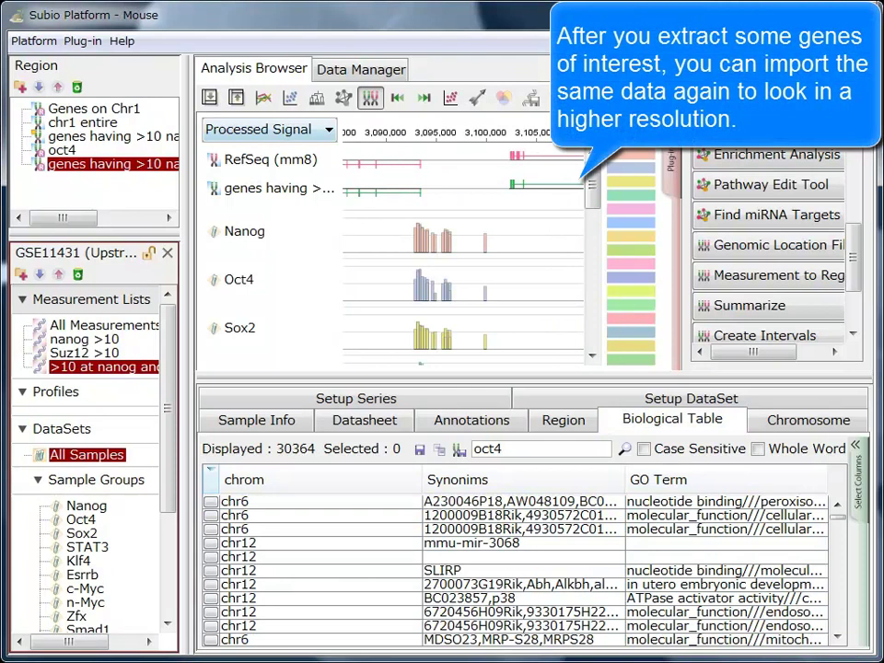
Start a sample import in the Data Manager with all BED files from the GSE11431_BED folder
left_click_drag(129, 30, 280, 34)
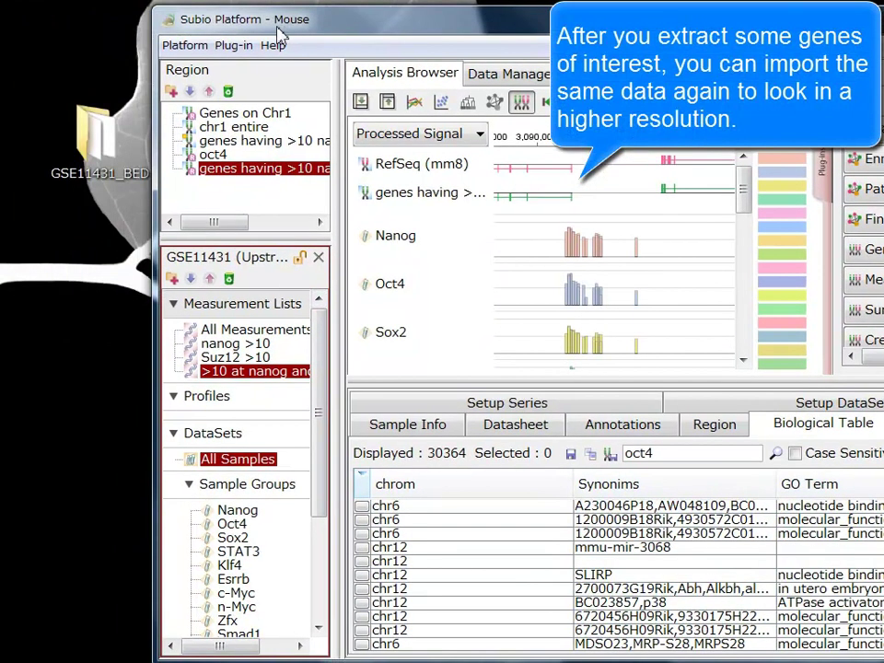
left_click(415, 426)
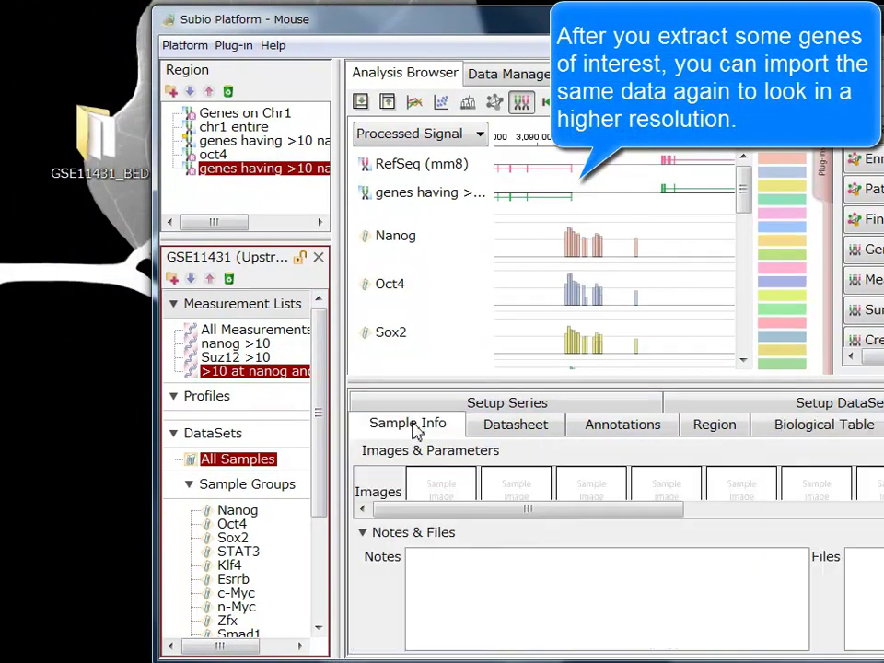
left_click(508, 73)
left_click(375, 422)
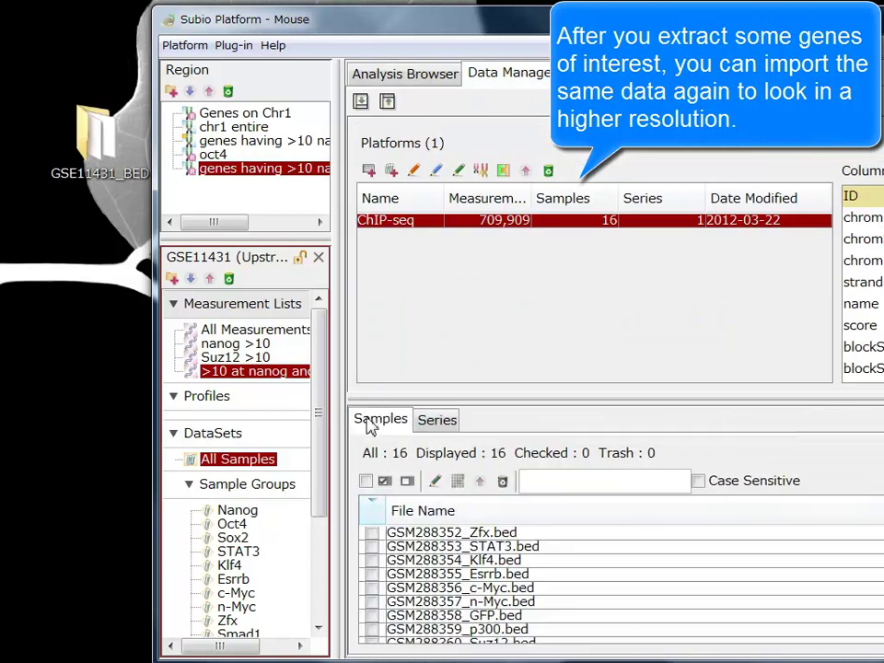
double_click(99, 142)
key("ctrl+a")
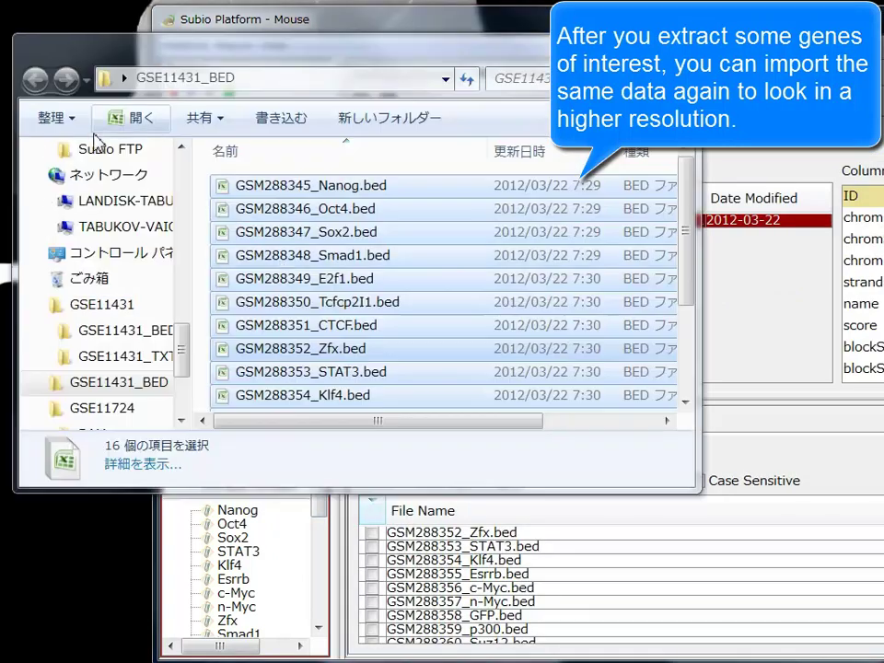
left_click_drag(300, 259, 571, 594)
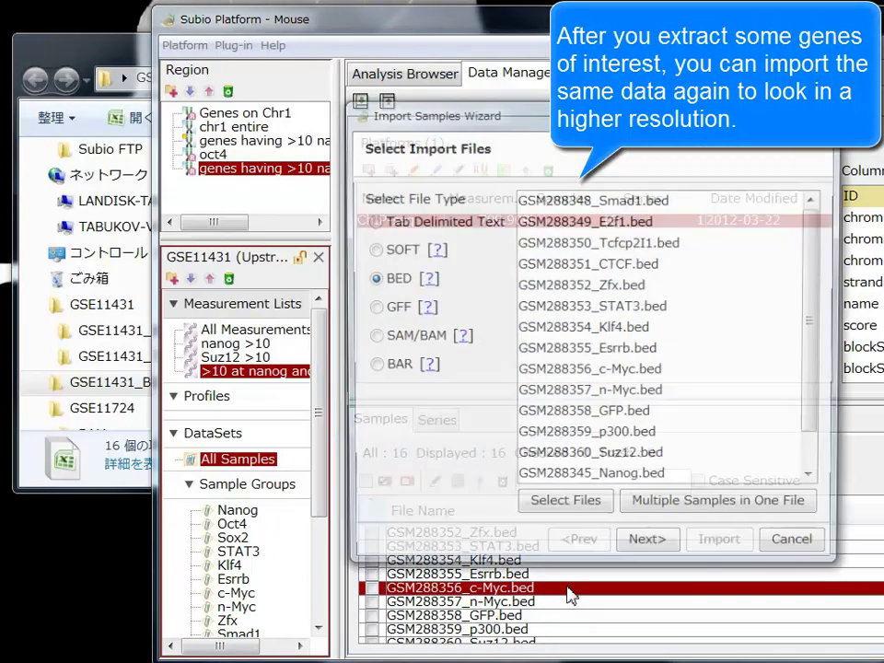
left_click(640, 550)
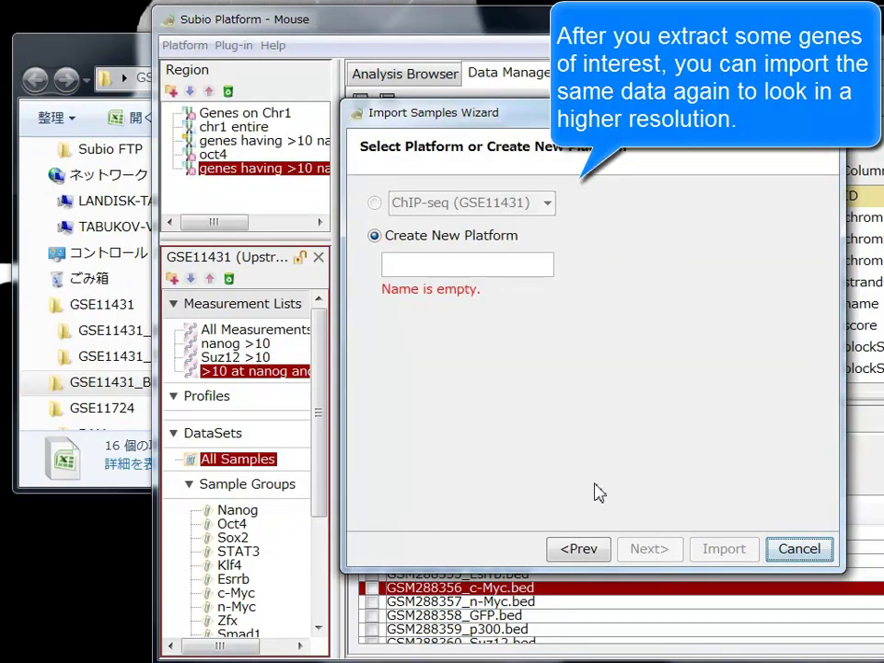
Create a new platform named "ChIP-seq (GSE11431, details)" for the import
left_click(469, 270)
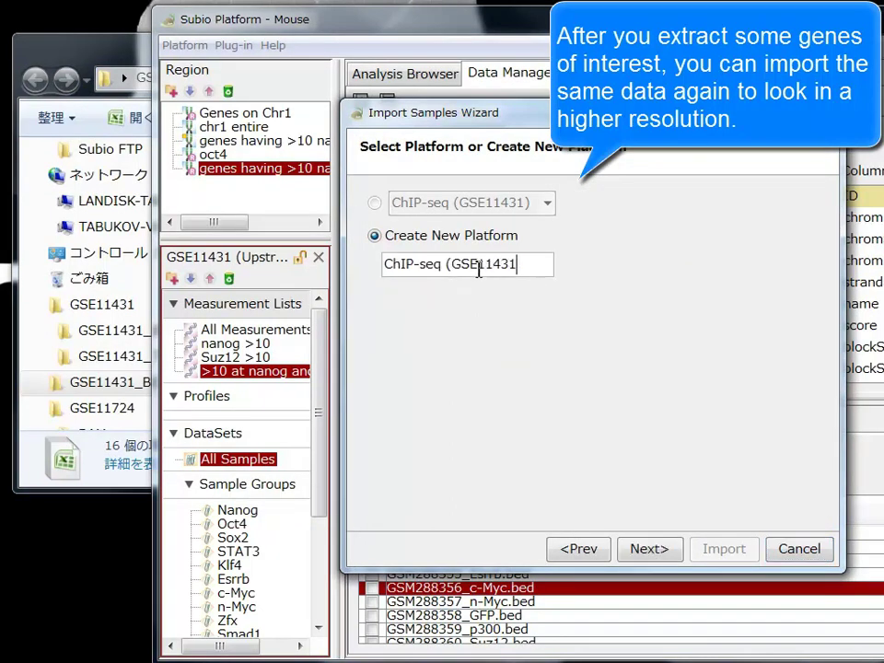
type(", details)")
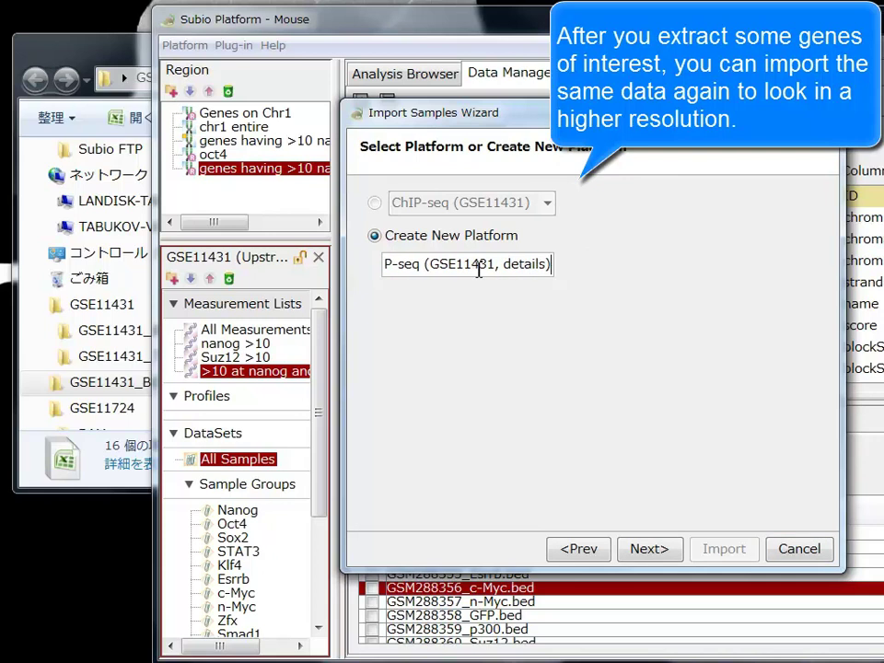
left_click(669, 551)
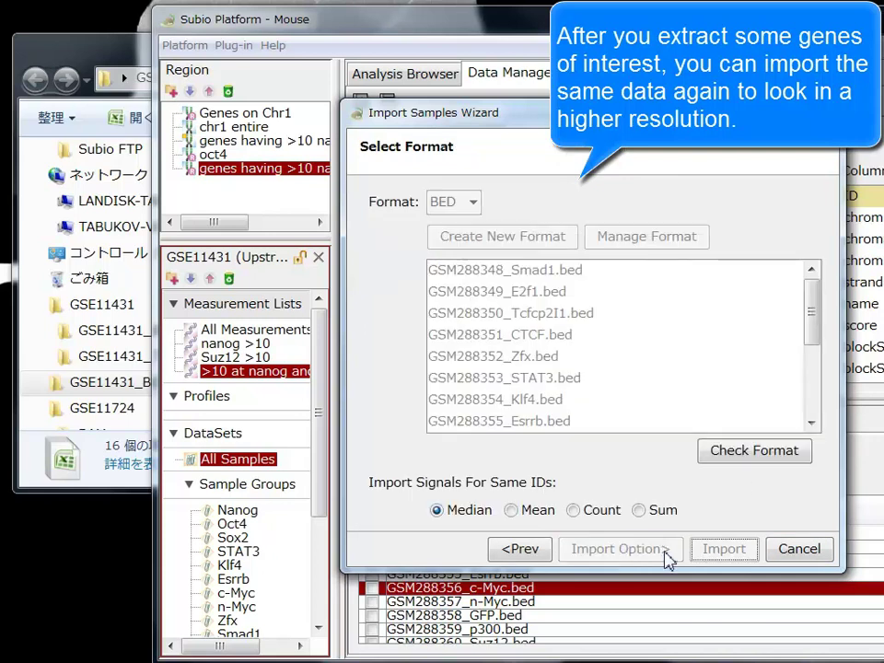
Check the format of the BED files and import the signals for same IDs as Count, continuing to the import options
left_click(744, 465)
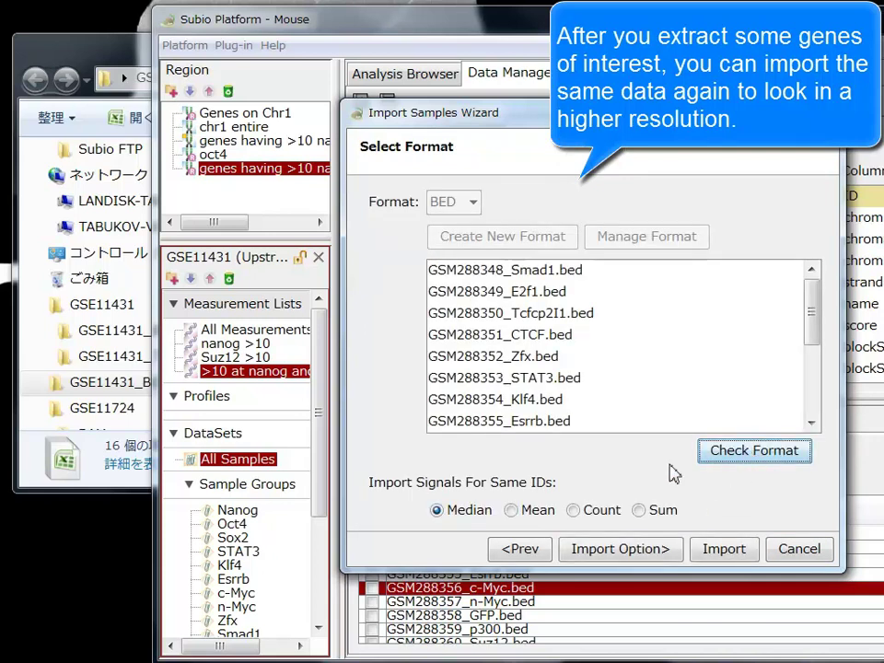
left_click(596, 513)
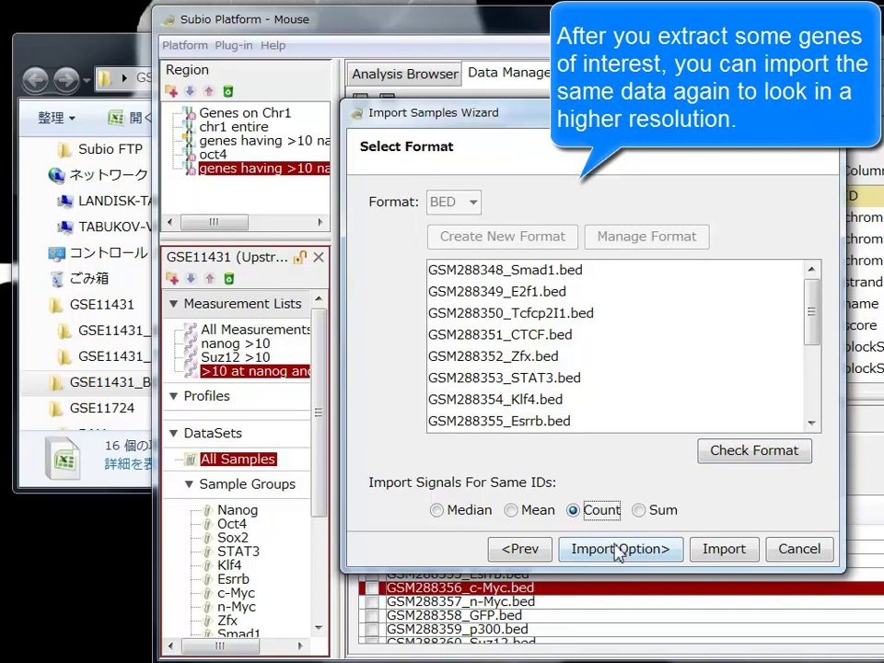
left_click(618, 550)
Filter the import by genomic locations upstream of the selected "genes having >10 na..." region, with distance 2000 and fringe 1000
left_click(651, 555)
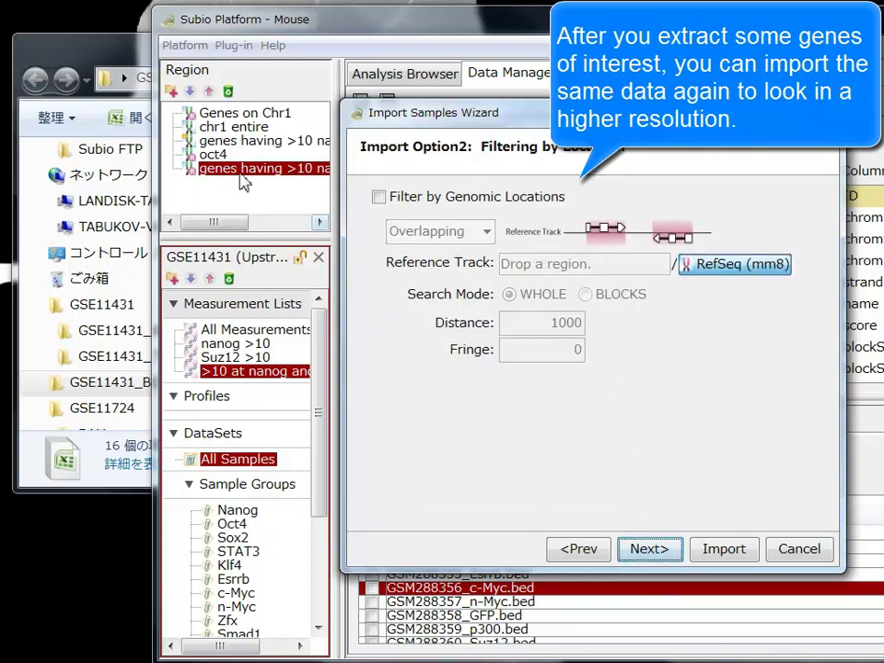
left_click_drag(237, 169, 408, 201)
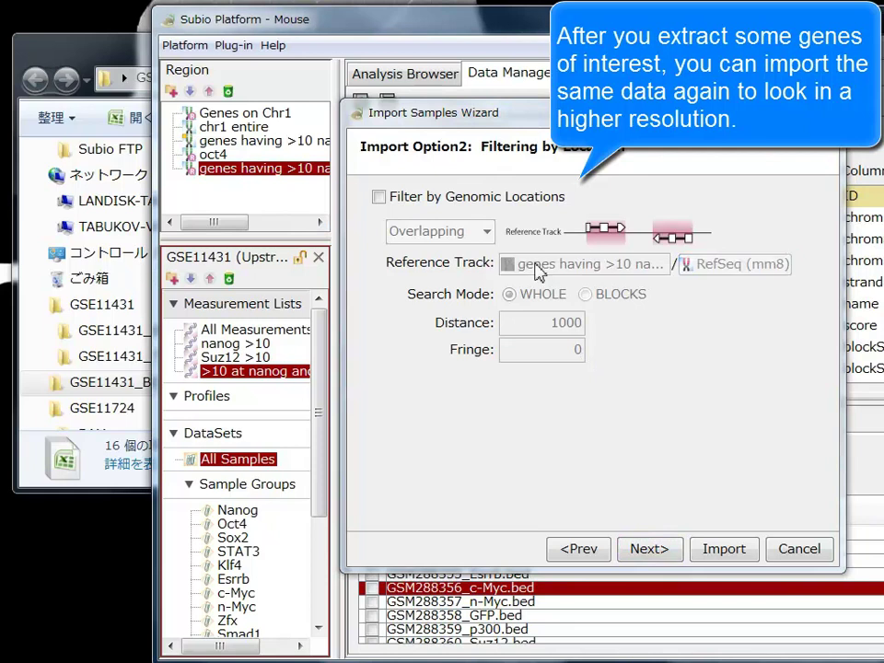
left_click(379, 197)
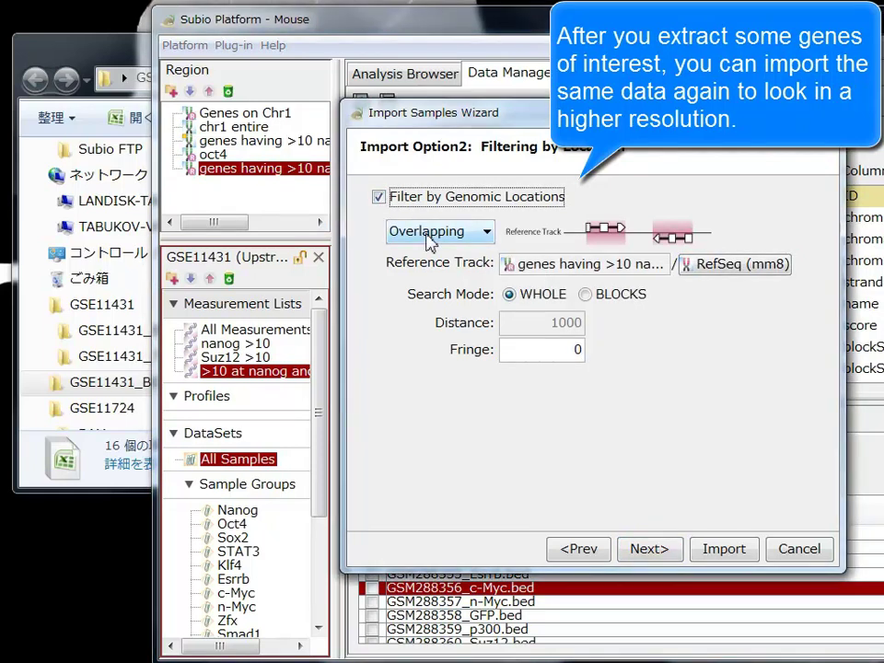
left_click(420, 231)
left_click(429, 257)
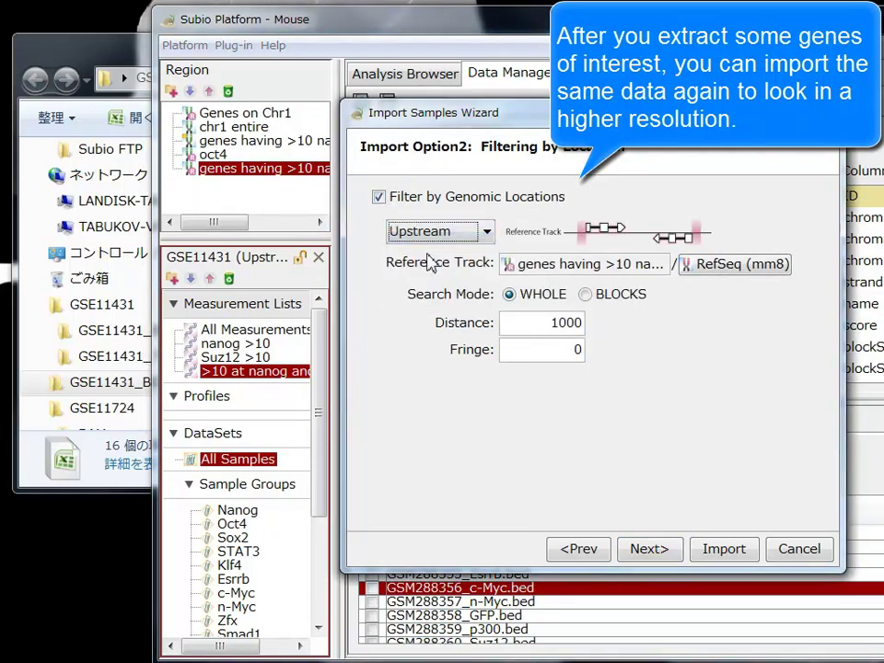
double_click(546, 324)
type("20")
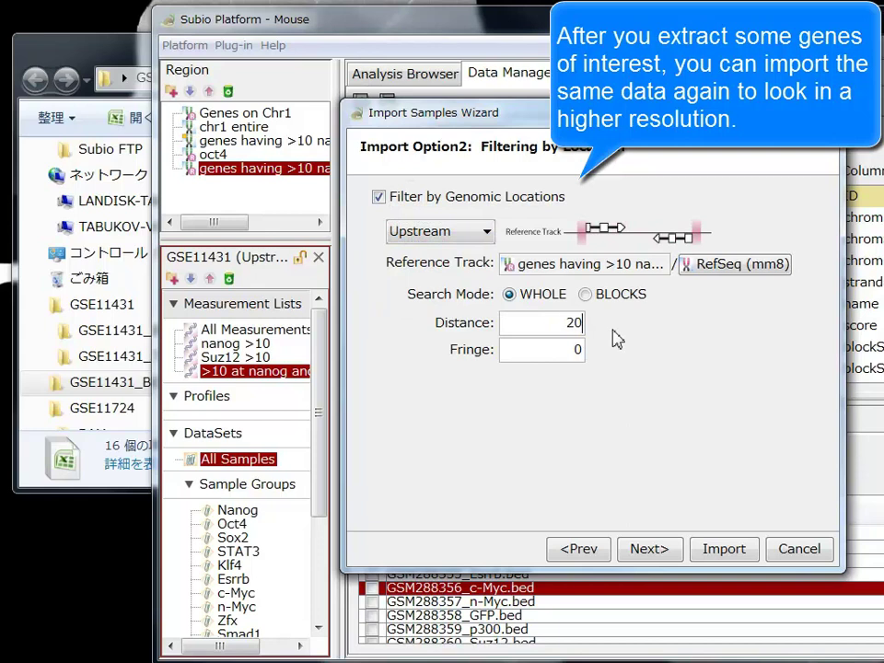
double_click(573, 352)
type("1000")
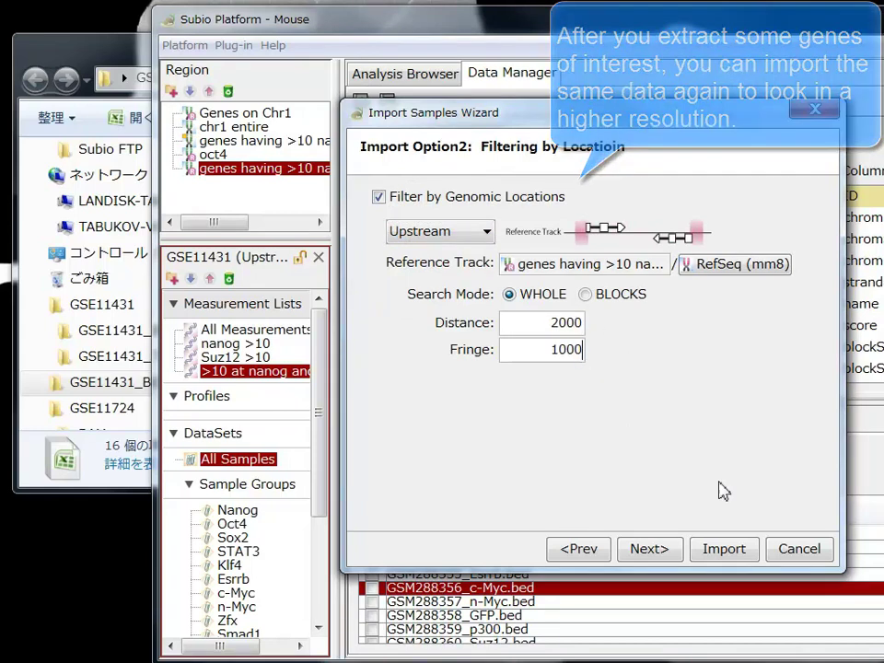
left_click(671, 550)
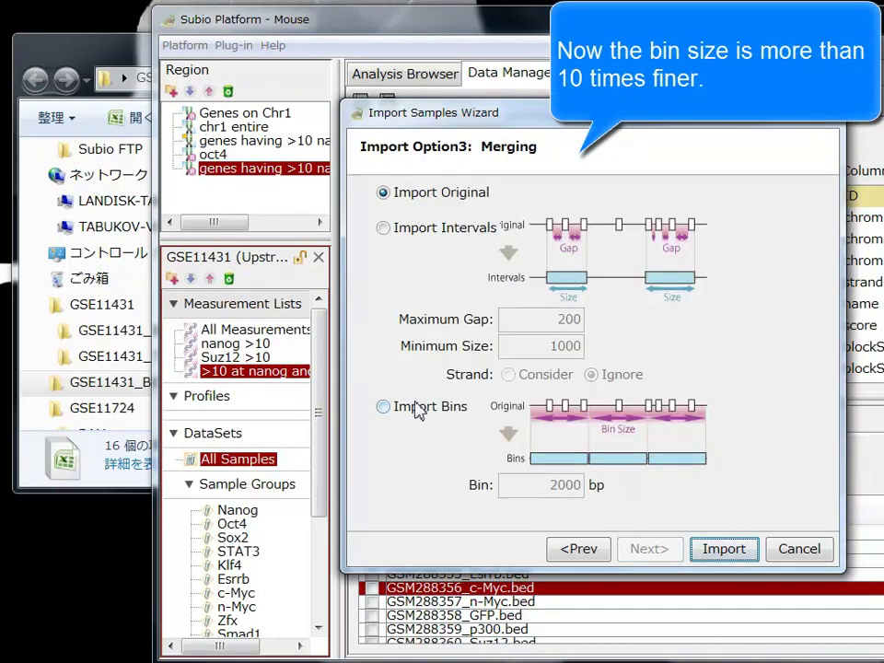
Import the samples as 20 bp bins and save the imported samples
left_click(383, 406)
double_click(570, 482)
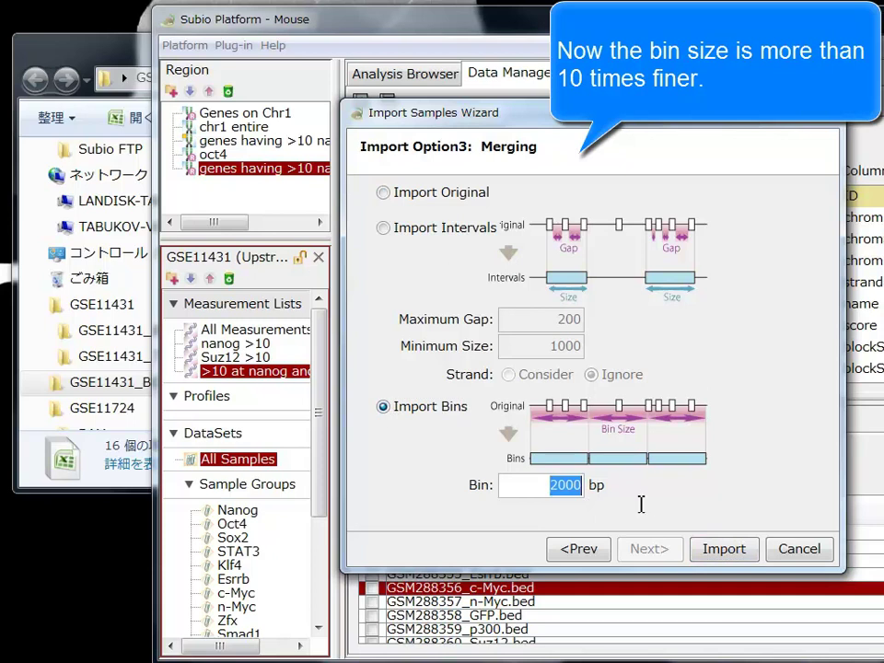
type("20")
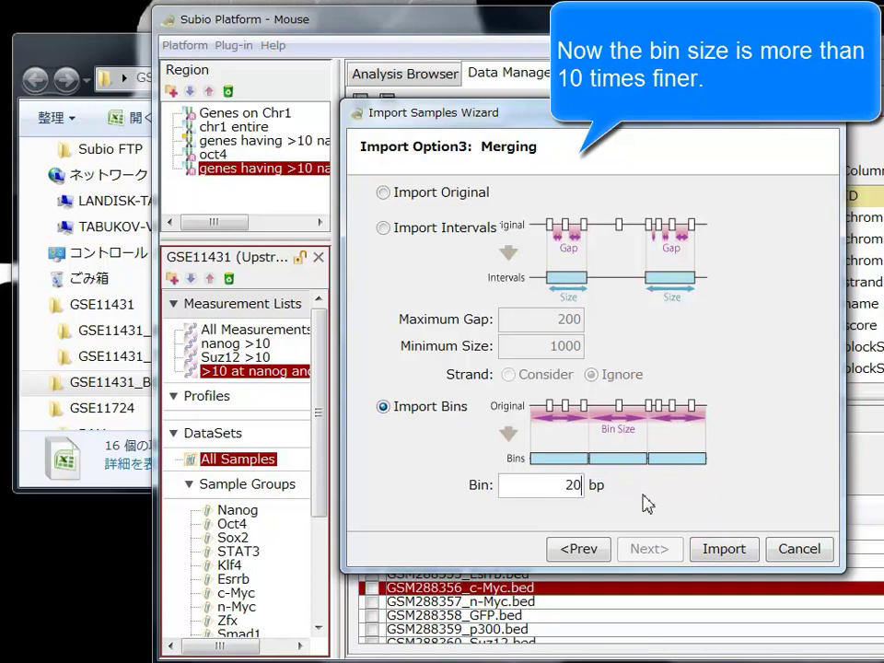
left_click(722, 550)
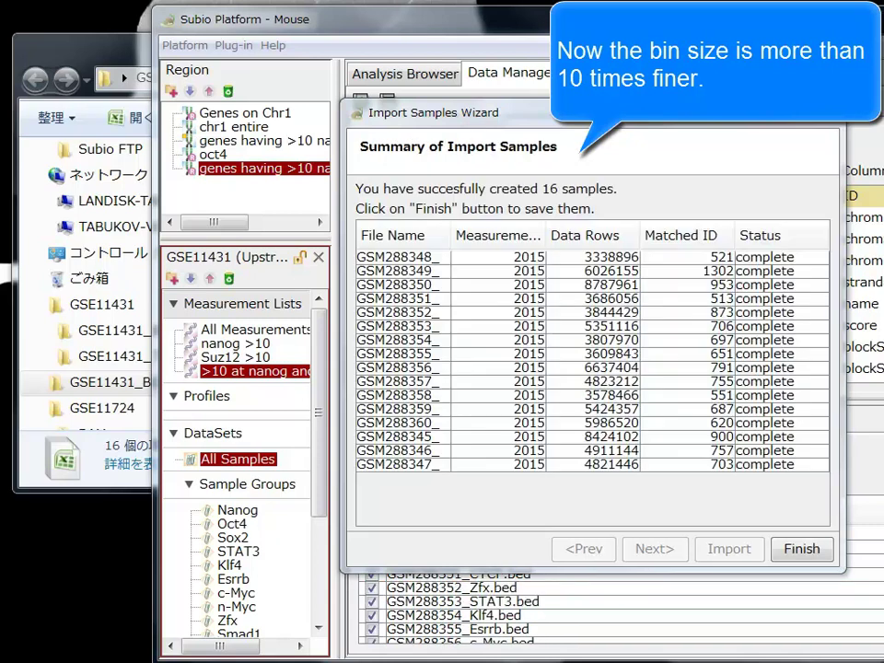
left_click(802, 550)
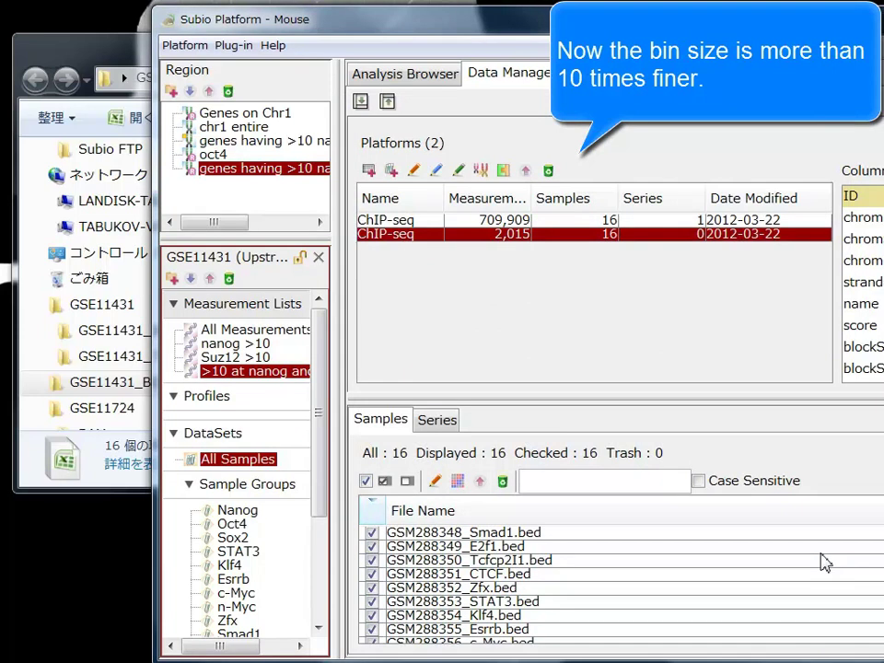
Create a series named "GSE11431 details" from all checked samples and show it in the genome browser view
left_click(458, 481)
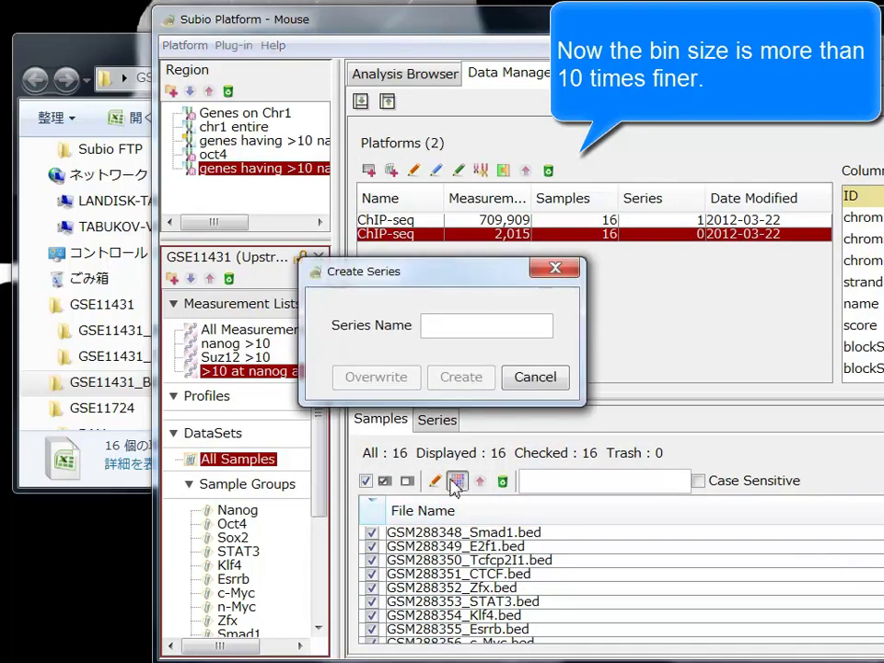
type("GSE11431 details")
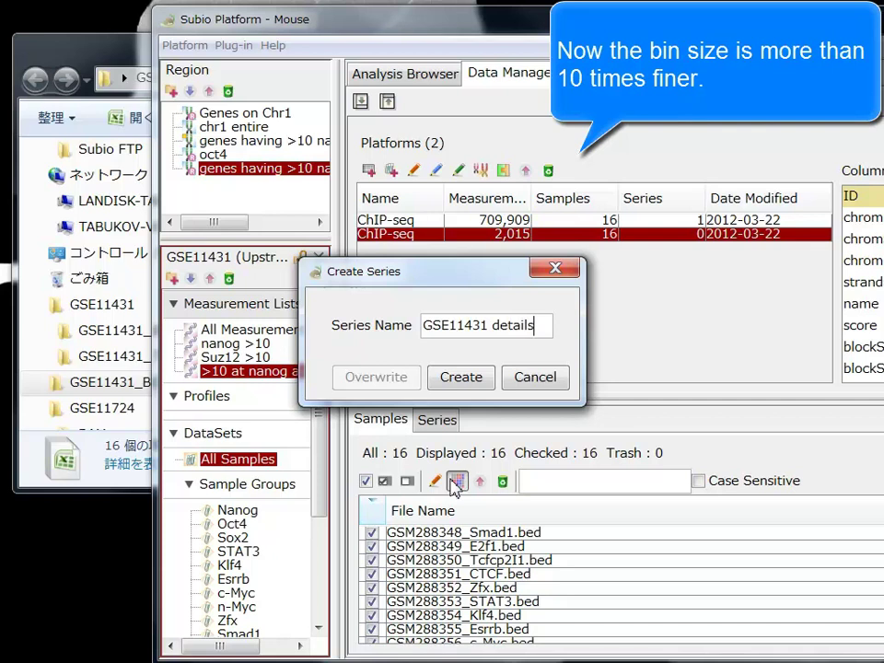
key("Return")
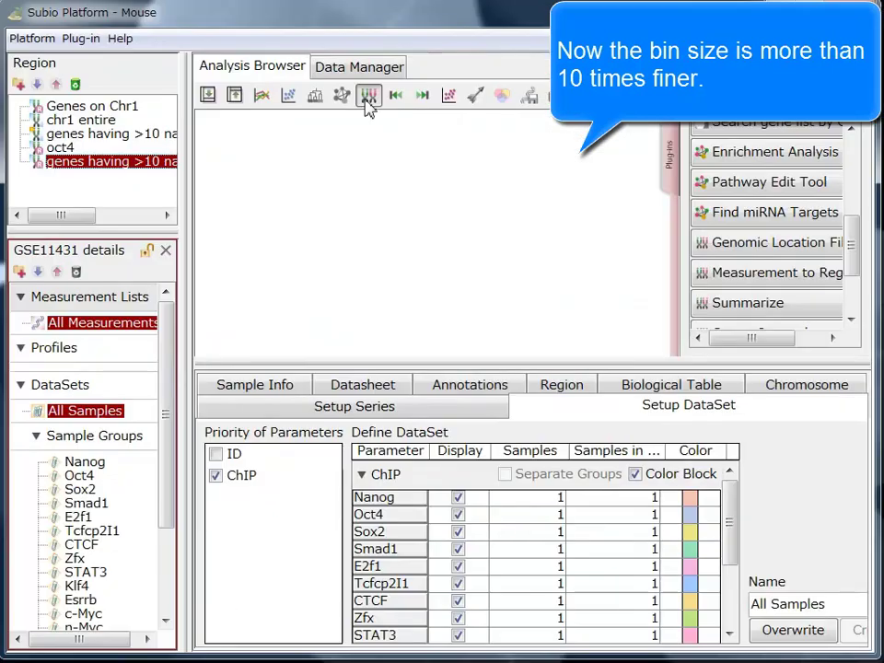
left_click(368, 98)
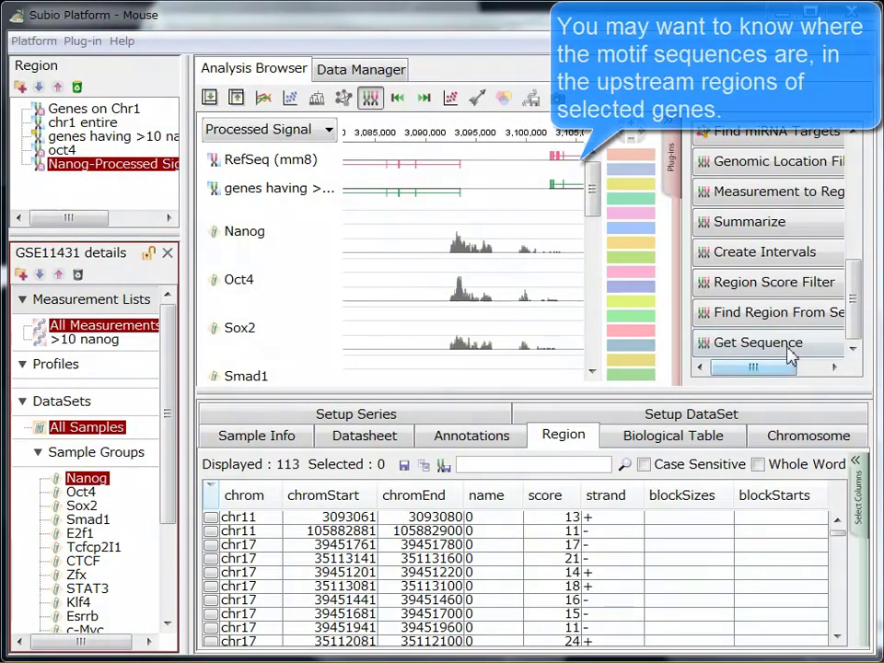
Set up Find Region From Seq for upstream of the "genes having >10 nanog and suz12" reference track, with distance 2000 and fringe 1000
left_click(780, 314)
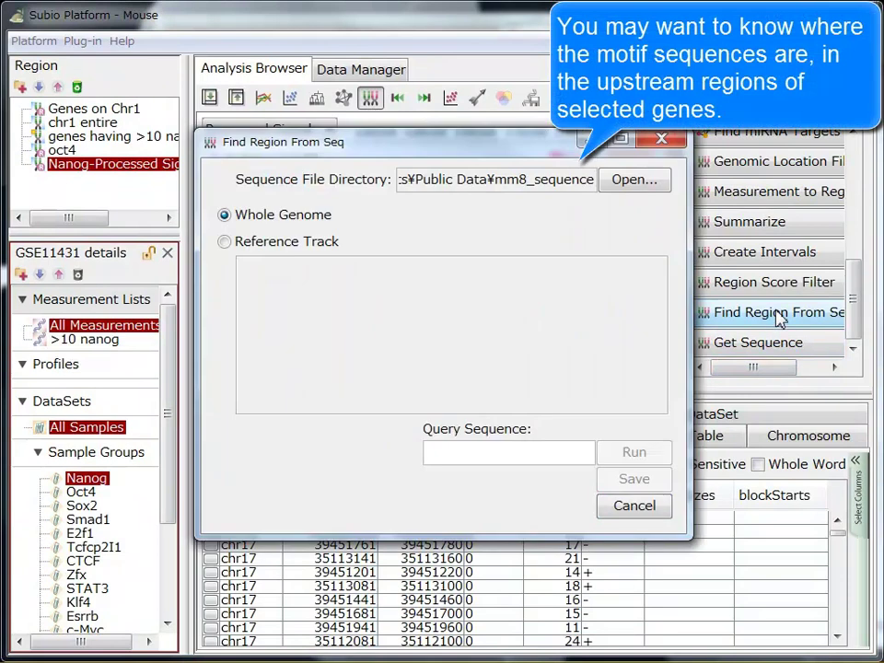
left_click(307, 243)
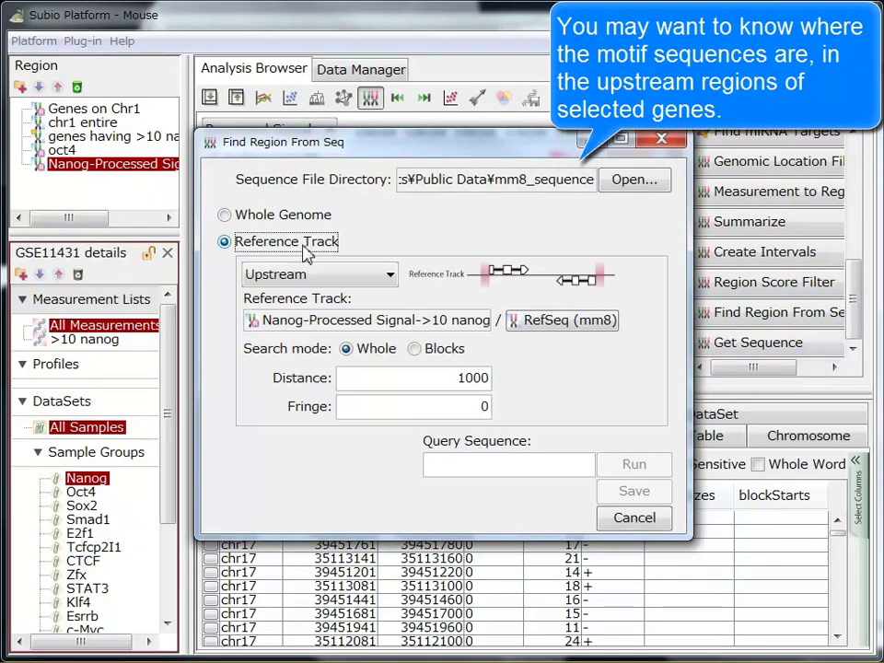
left_click_drag(92, 137, 359, 331)
double_click(468, 377)
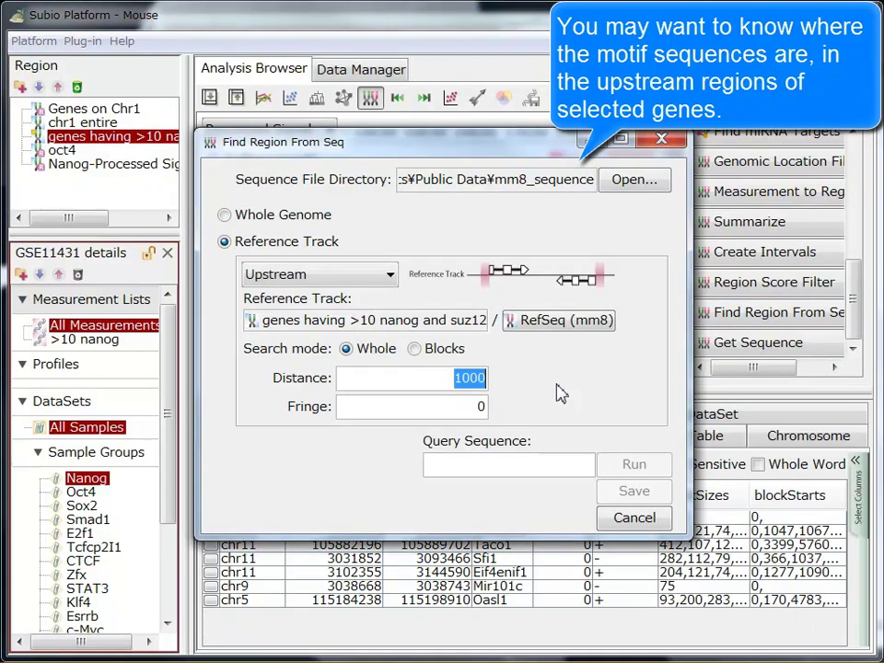
type("201000")
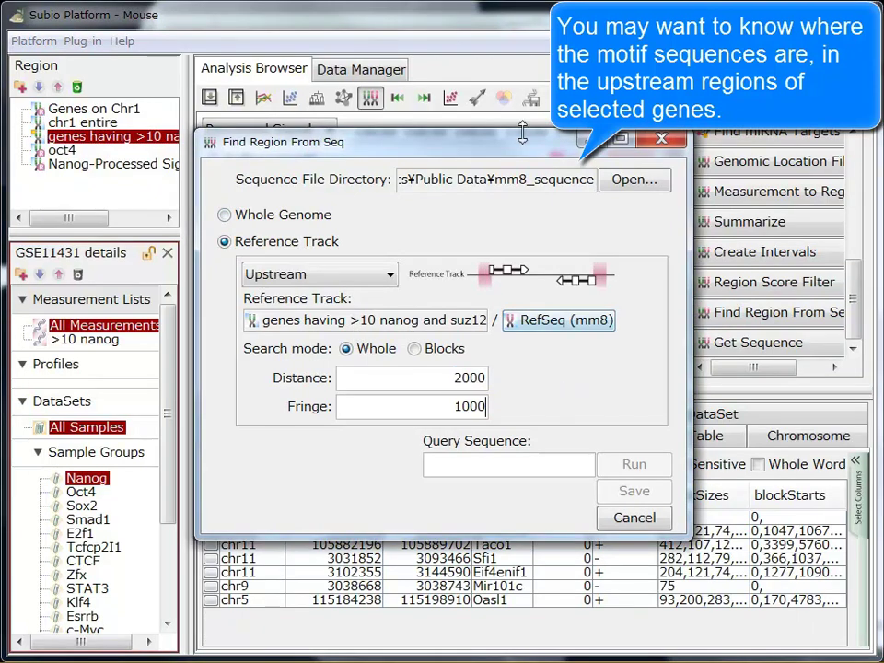
Bring up the Nanog motif web page, search for its first MEME motif CTCCTGCC, and save the hits as region CTCCTGCC
left_click_drag(513, 148, 351, 122)
key("alt+Tab")
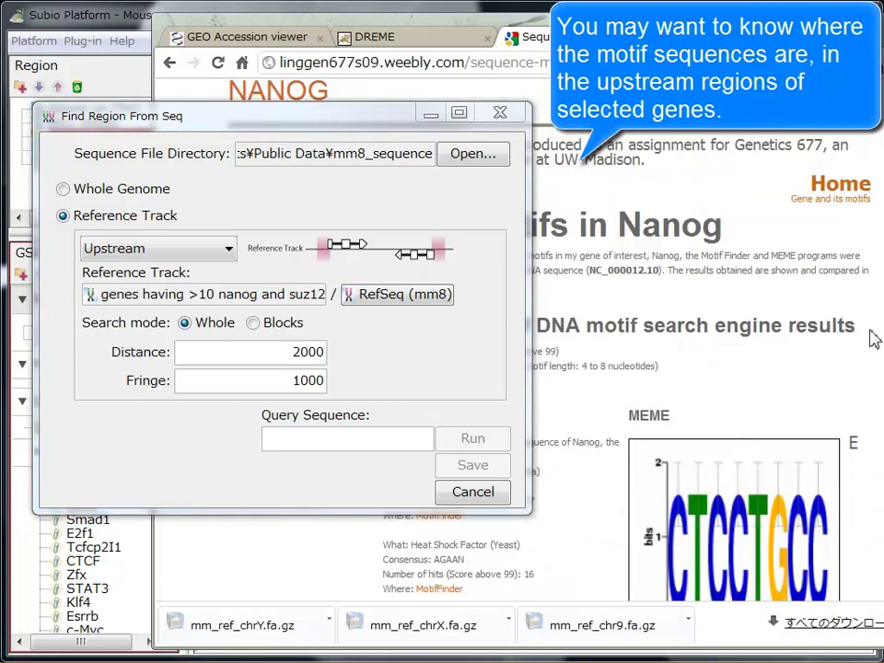
left_click(403, 439)
type("CTCCTGCC")
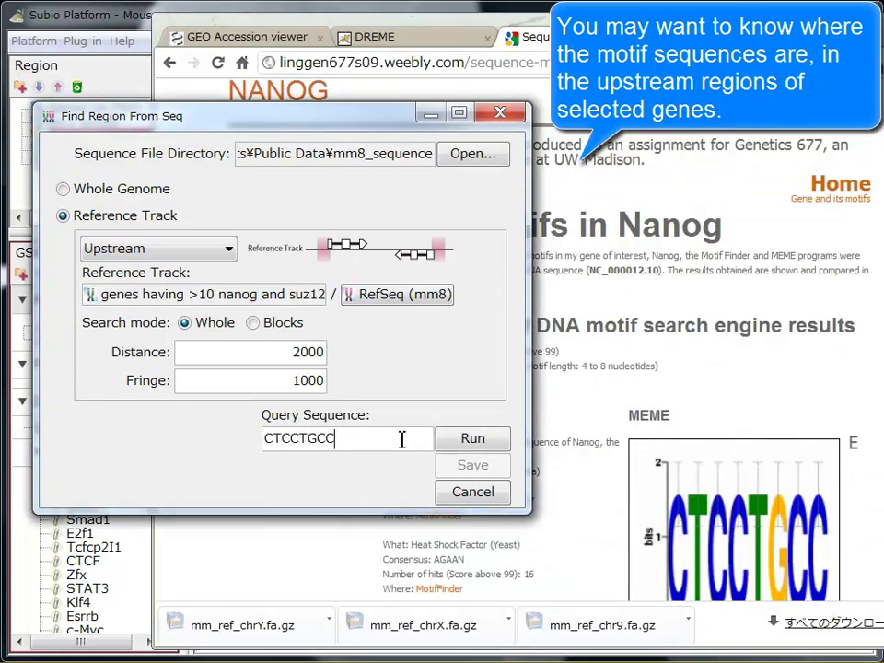
left_click(483, 442)
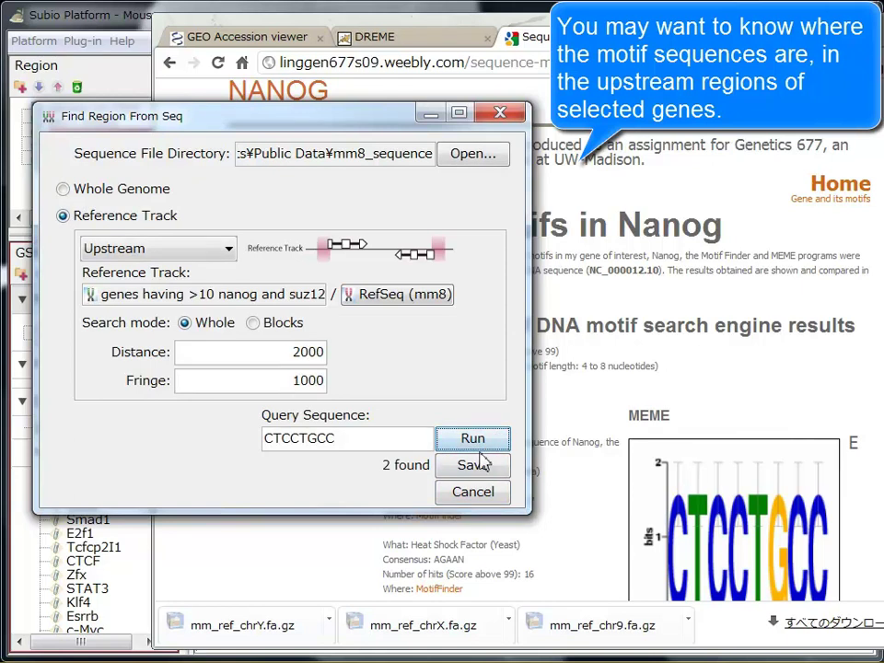
left_click(479, 469)
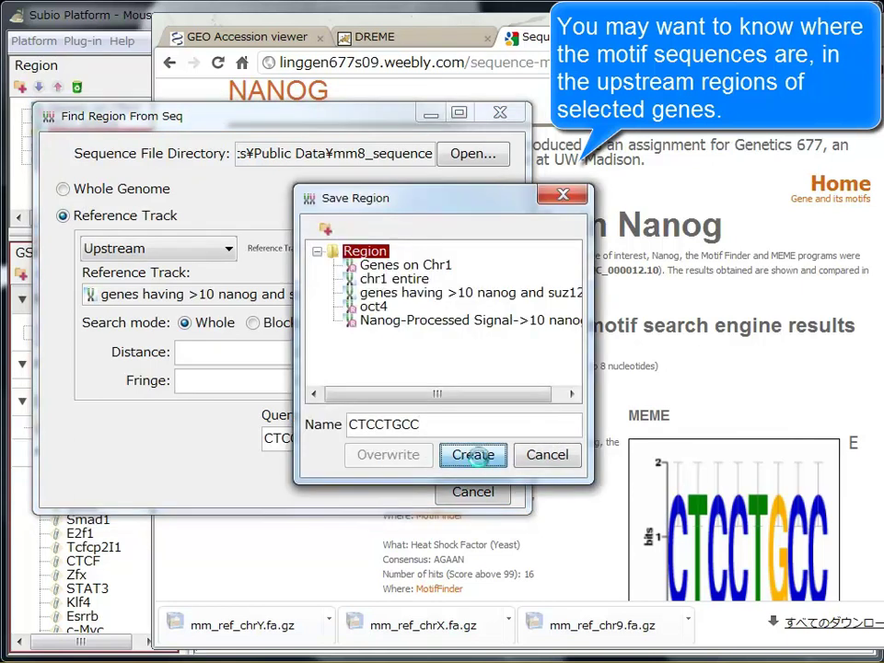
left_click(479, 456)
Search the same upstream regions for the second MEME motif CAGCCTCC, save the hits as region CAGCCTCC, and close the search
left_click(728, 416)
scroll(734, 412, "down", 5)
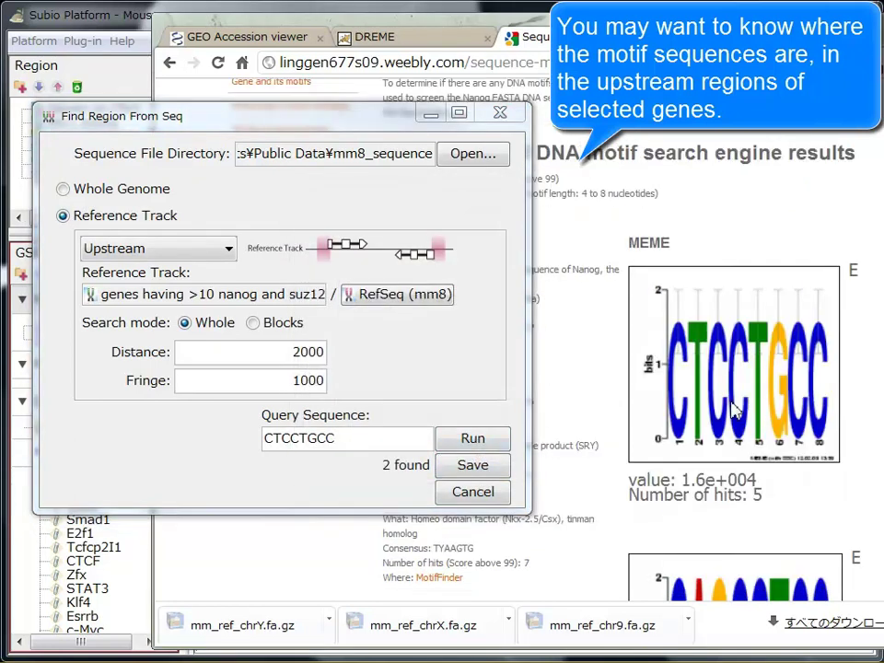
left_click(446, 449)
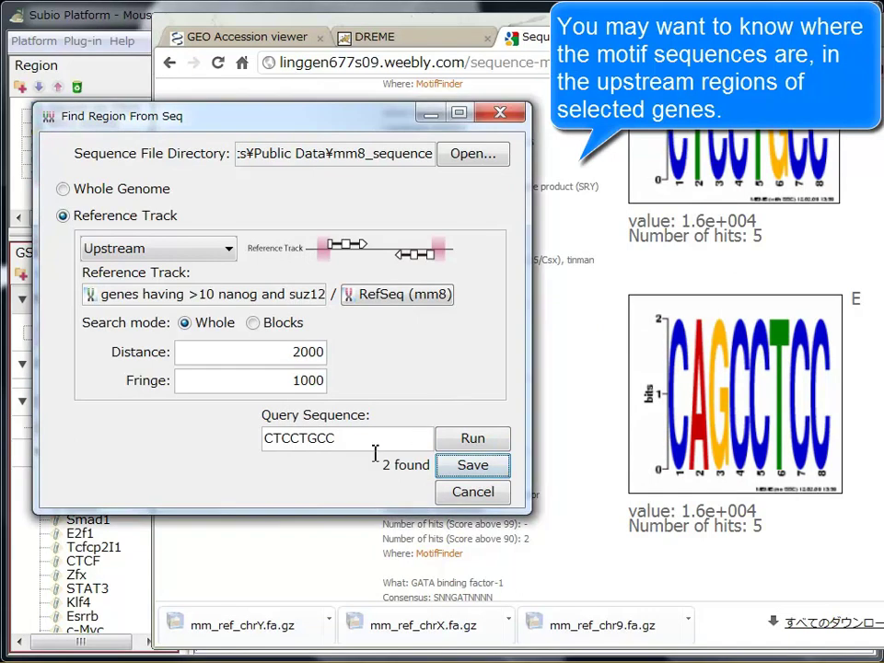
left_click_drag(375, 446, 170, 429)
type("CAGCCTCC")
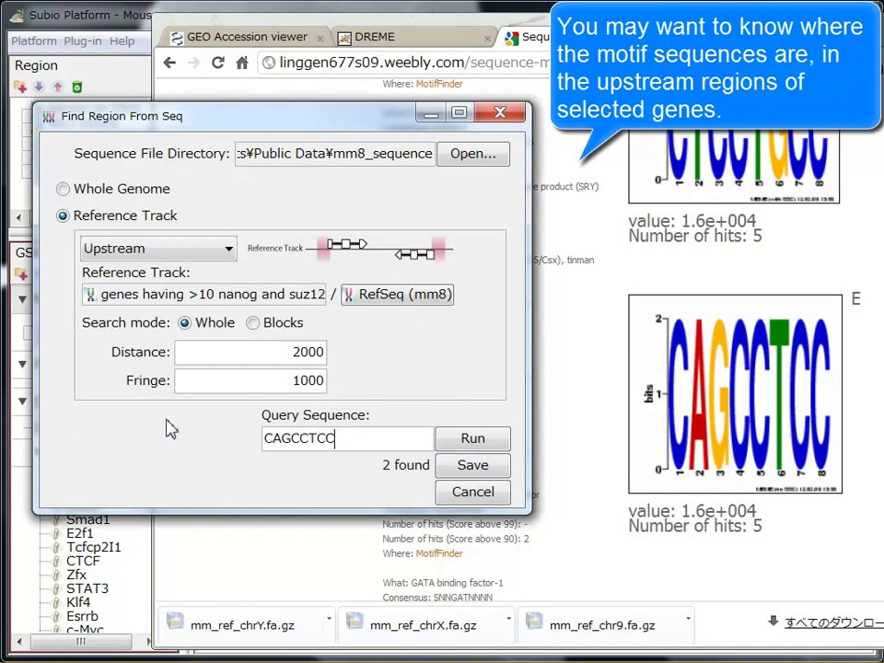
left_click(491, 440)
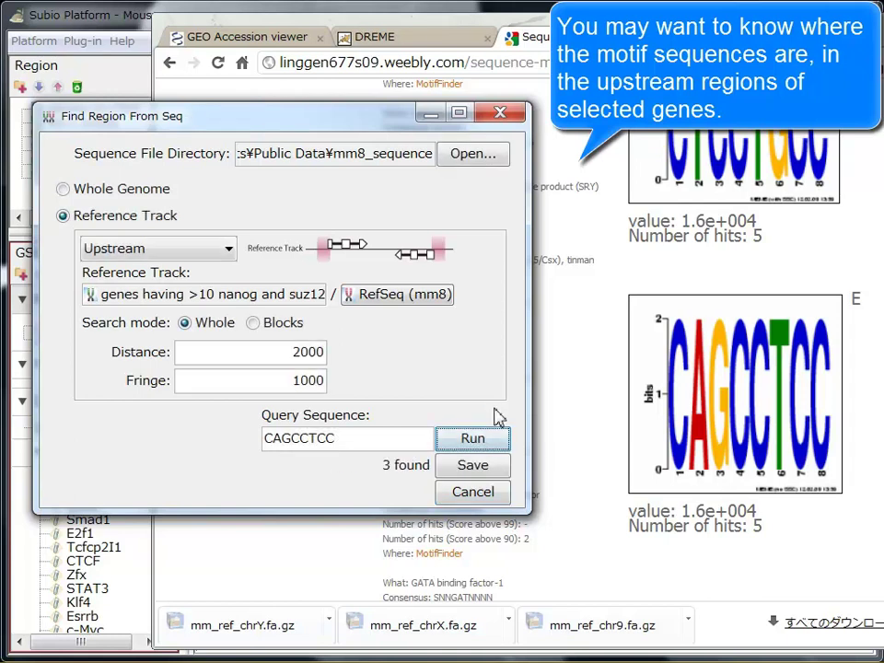
left_click(474, 466)
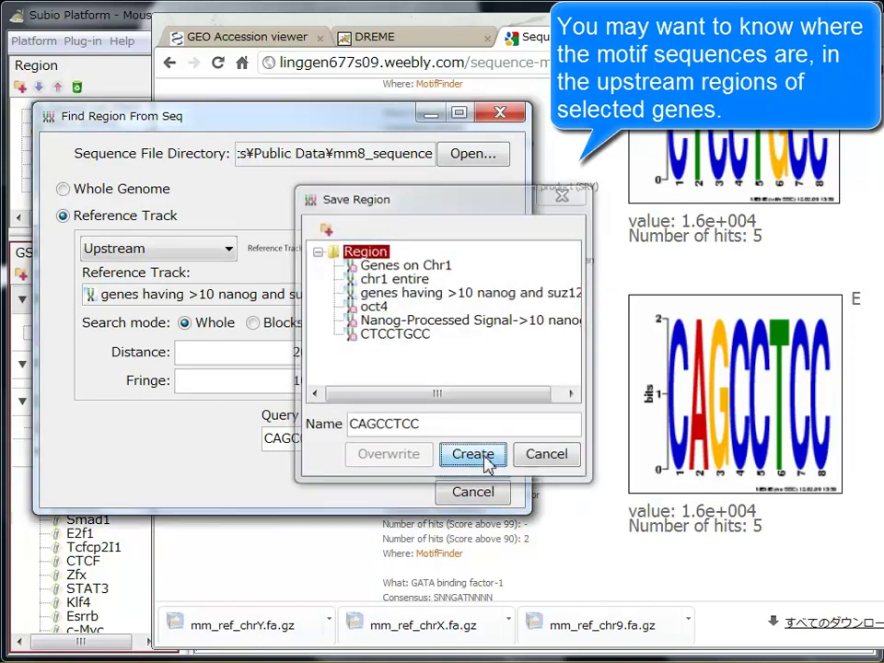
left_click(474, 456)
left_click(489, 494)
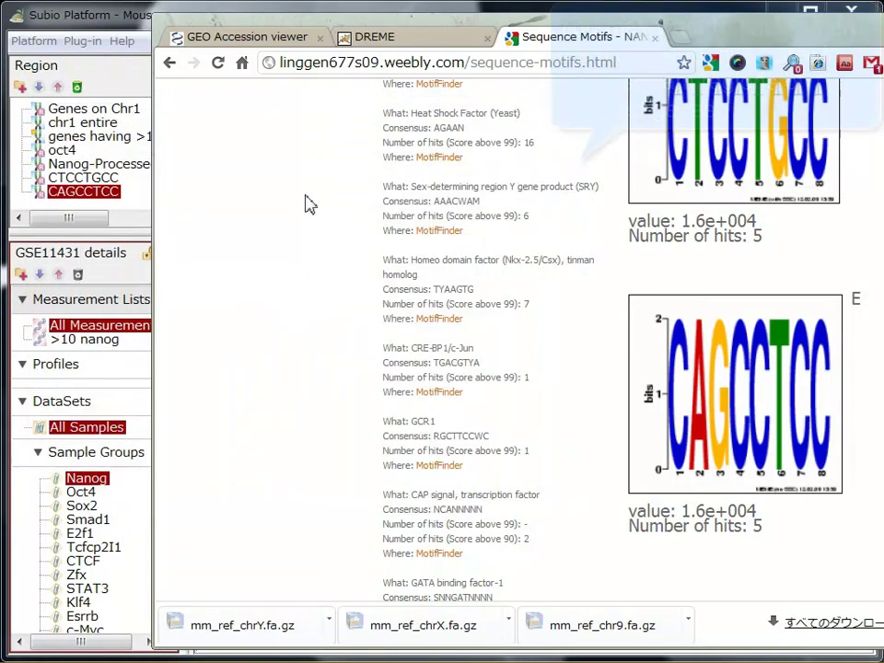
Switch back to Subio Platform and add the CTCCTGCC and CAGCCTCC regions as tracks below the genes track
left_click(112, 19)
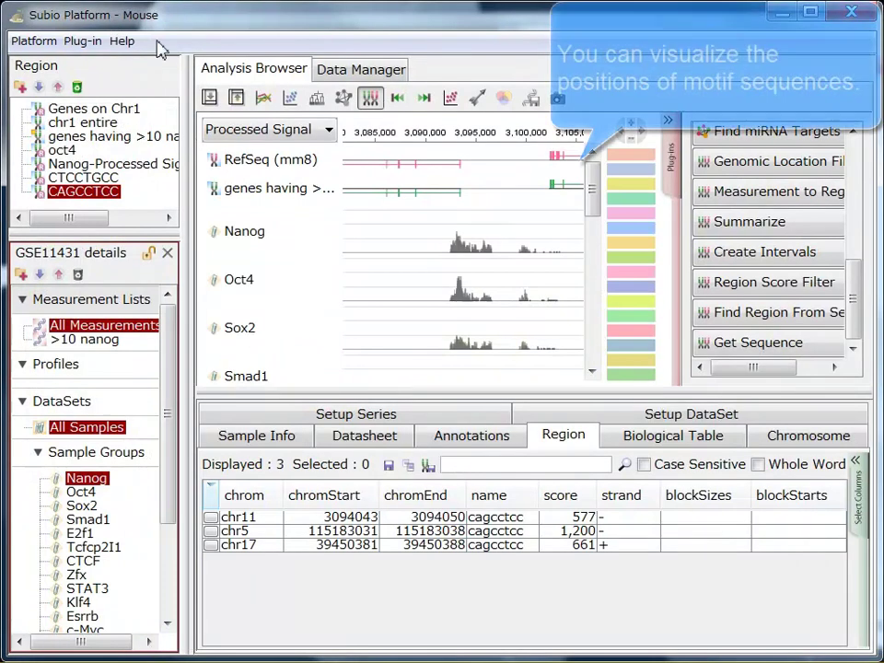
left_click_drag(82, 177, 293, 209)
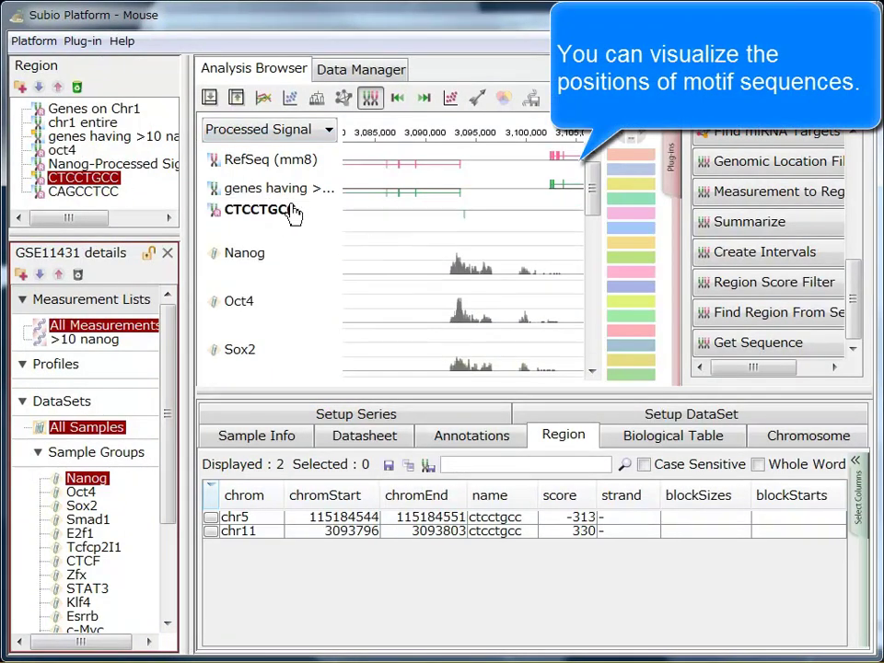
left_click_drag(81, 190, 293, 232)
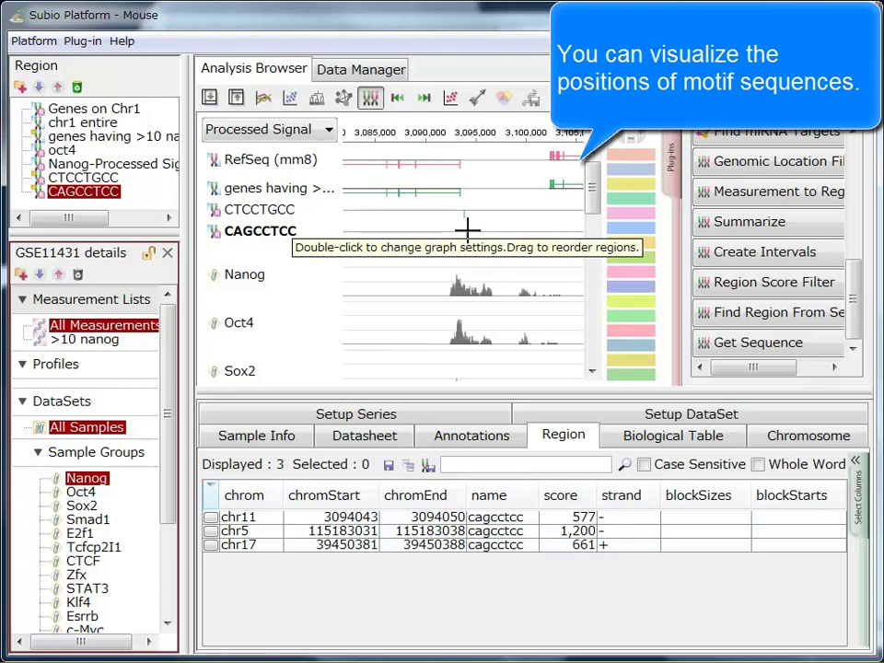
Select the "genes having >10 nanog and suz12" region and jump to its next location in the genome view
left_click(138, 166)
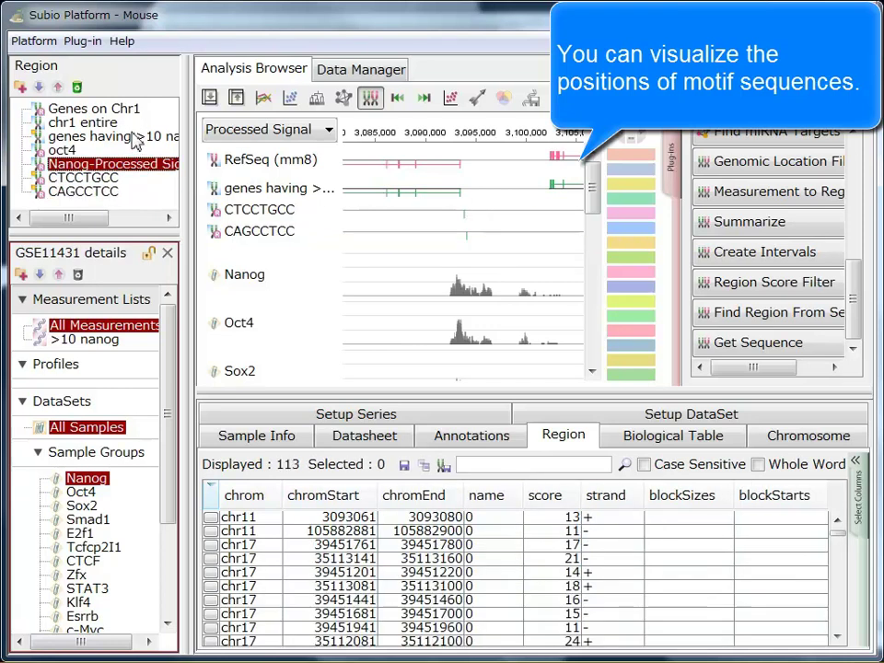
left_click(132, 137)
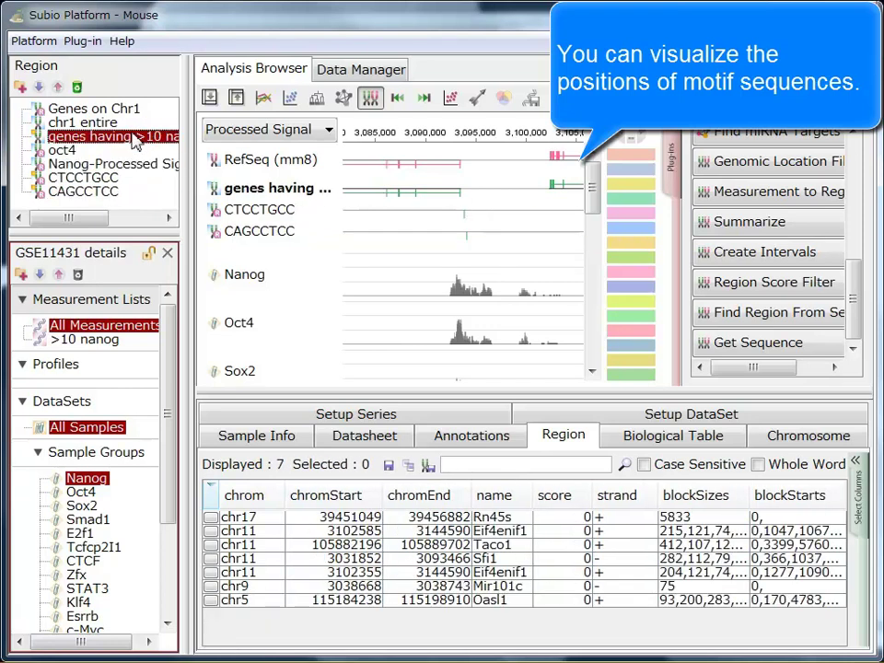
left_click(424, 99)
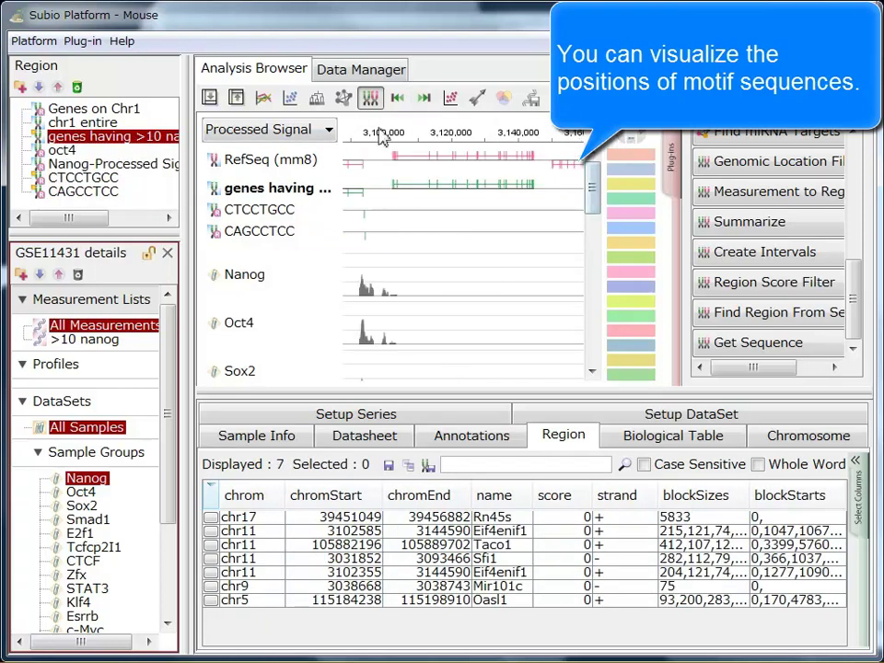
Advance two locations through the selected gene region to Rn45s on chr17 and examine its motif positions beside the Nanog peak up close
left_click(424, 99)
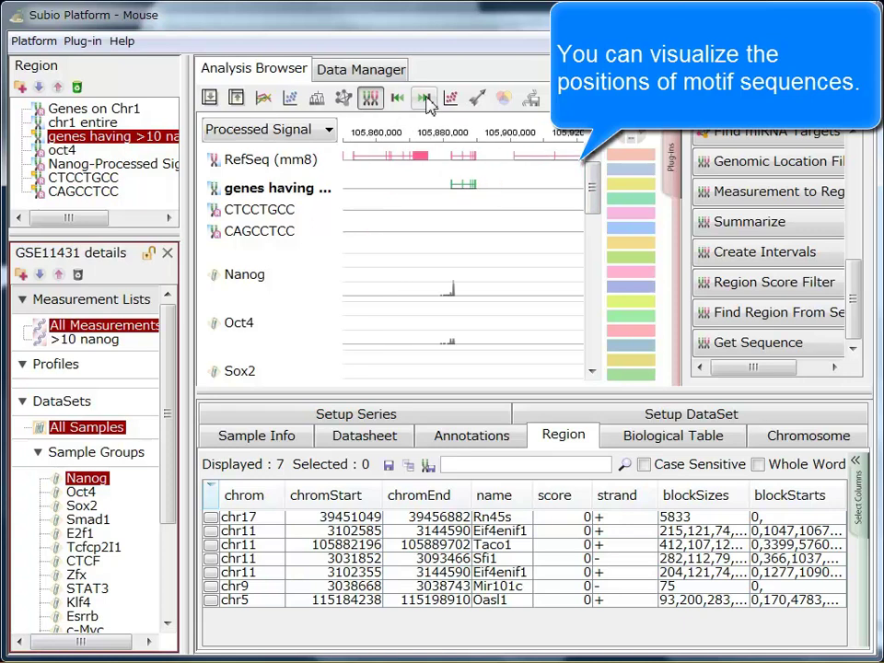
left_click(424, 101)
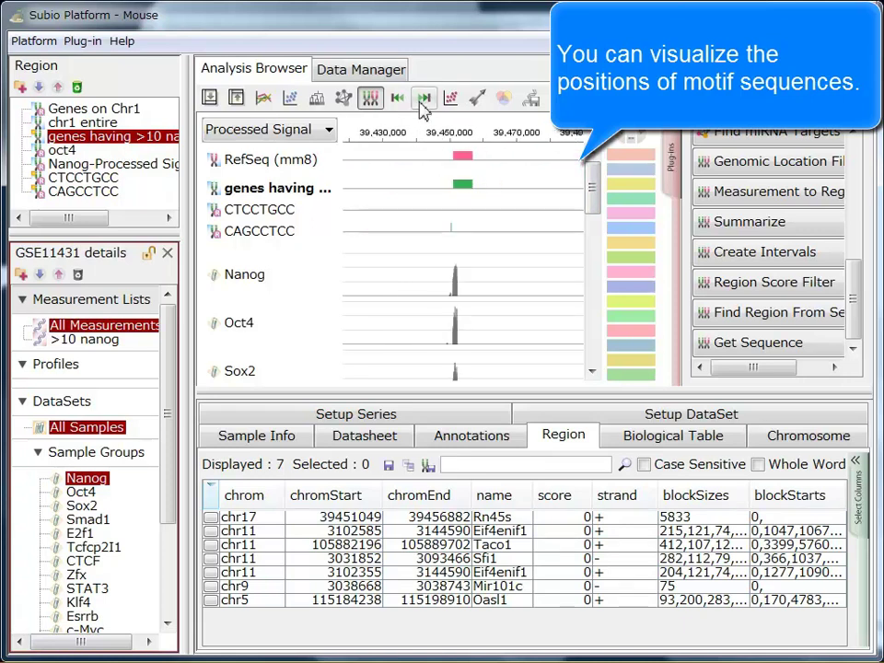
scroll(458, 233, "up", 2)
scroll(474, 246, "up", 2)
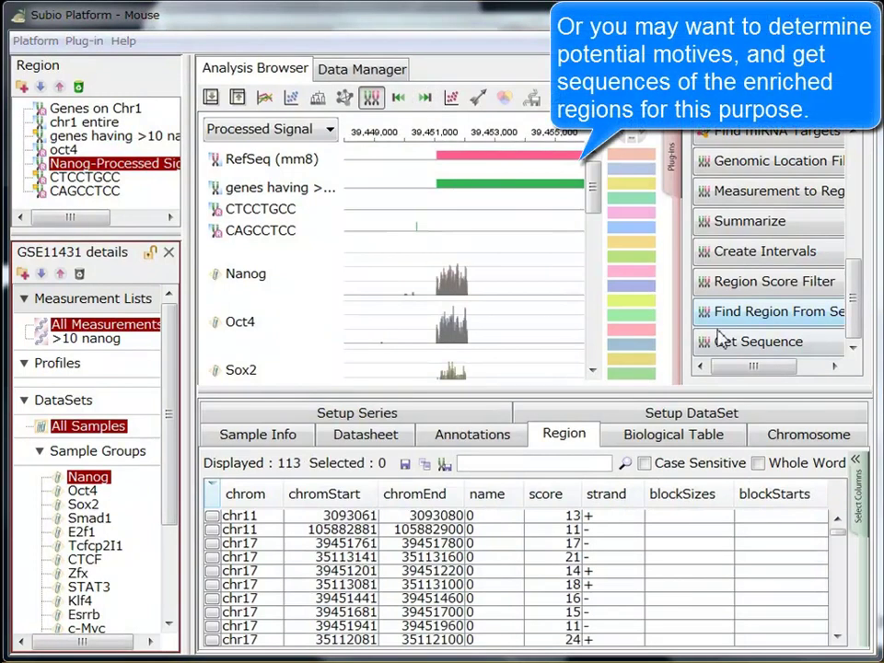
Open Get Sequence and use "genes having >10 nanog and suz12" as the reference track, with the Upstream option
left_click(746, 346)
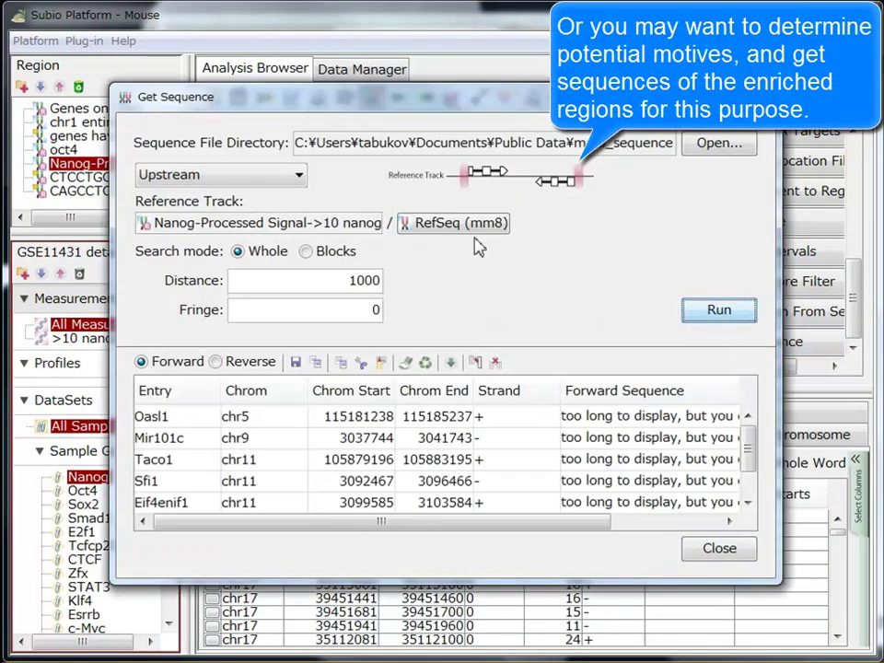
left_click_drag(88, 136, 192, 223)
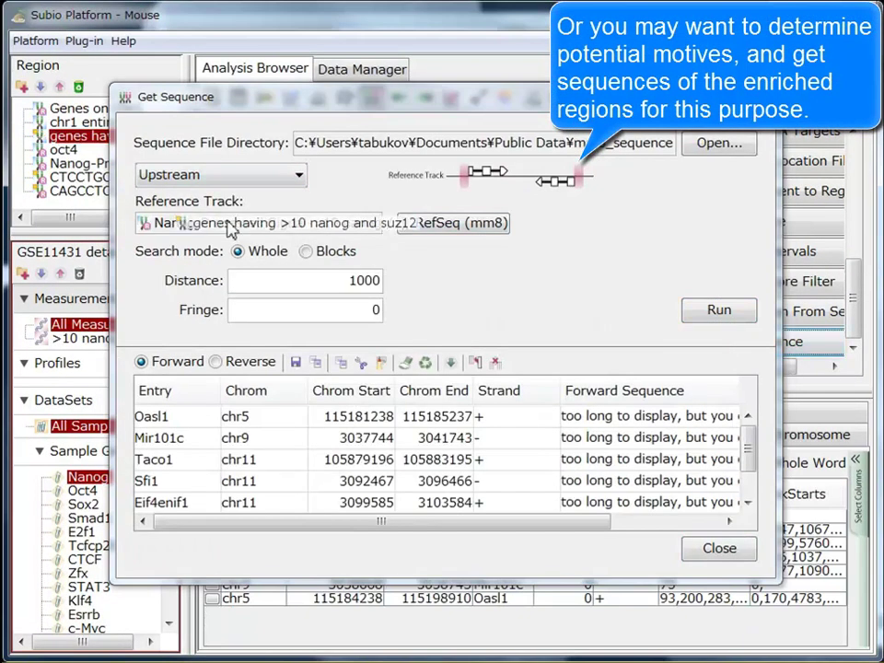
left_click(240, 175)
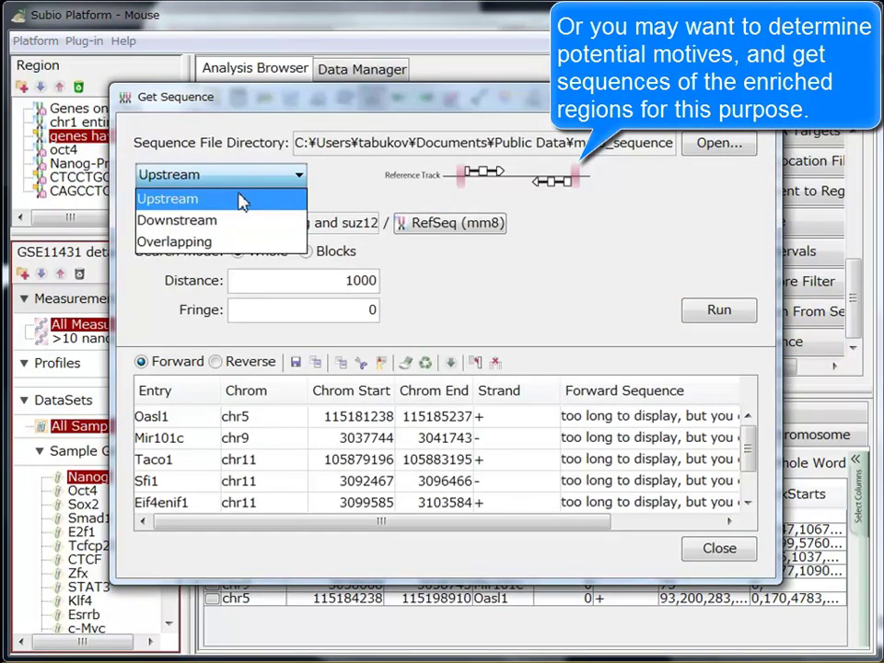
left_click(241, 196)
Set the upstream distance to 2000 and the fringe to 1000, and run the sequence retrieval
left_click_drag(306, 280, 467, 307)
type("2")
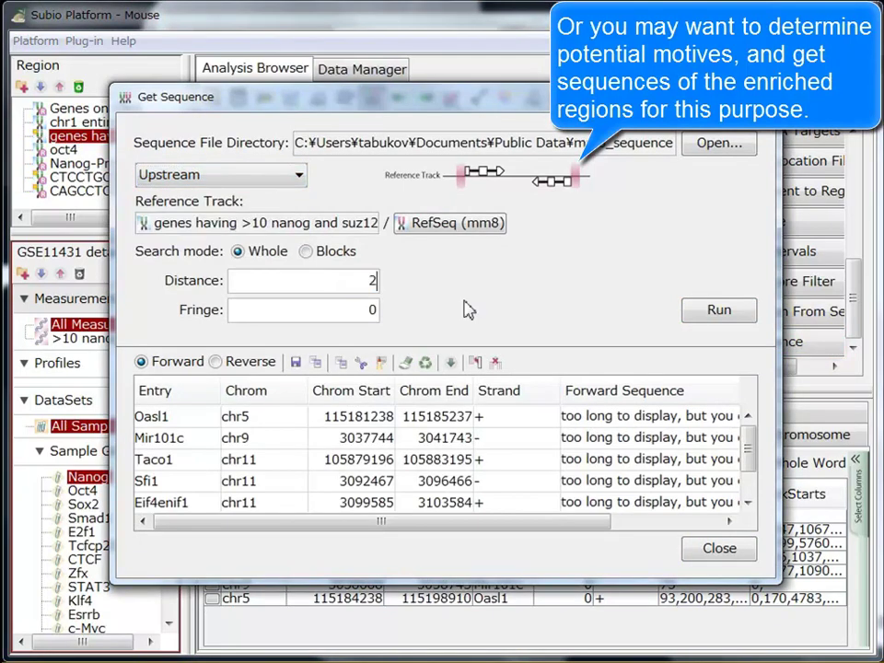
type("000")
key("Tab")
type("1000")
key("Tab")
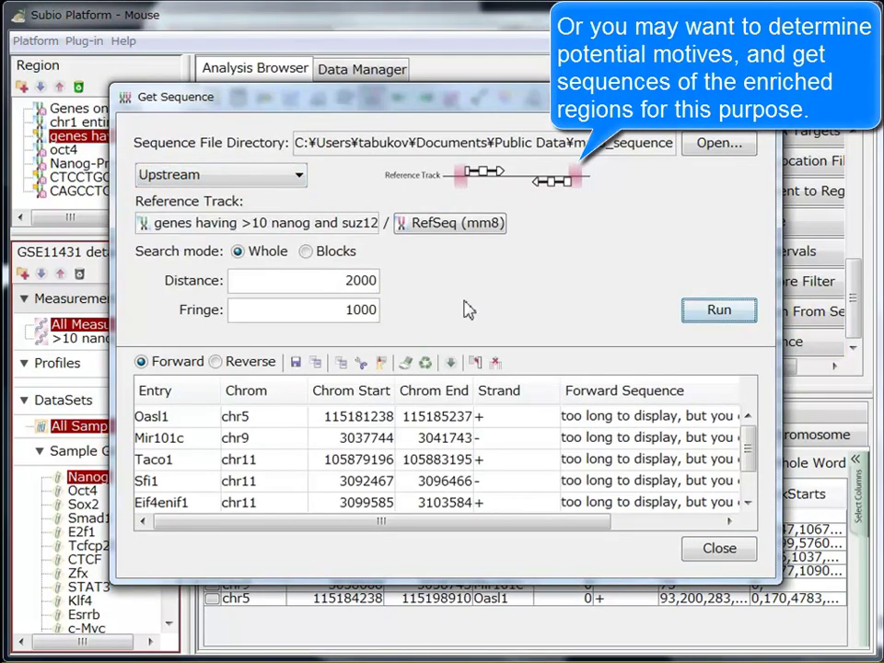
left_click(723, 318)
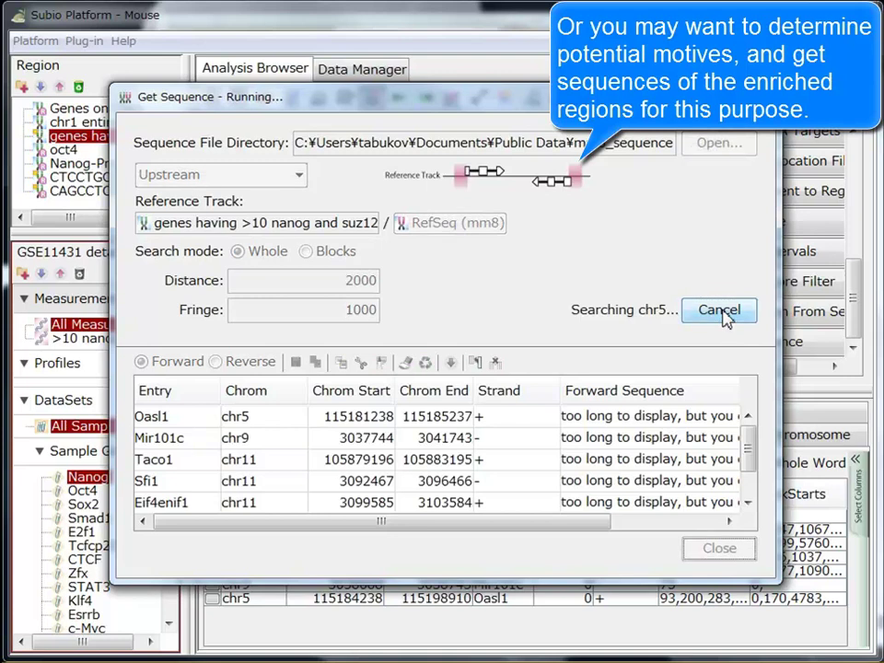